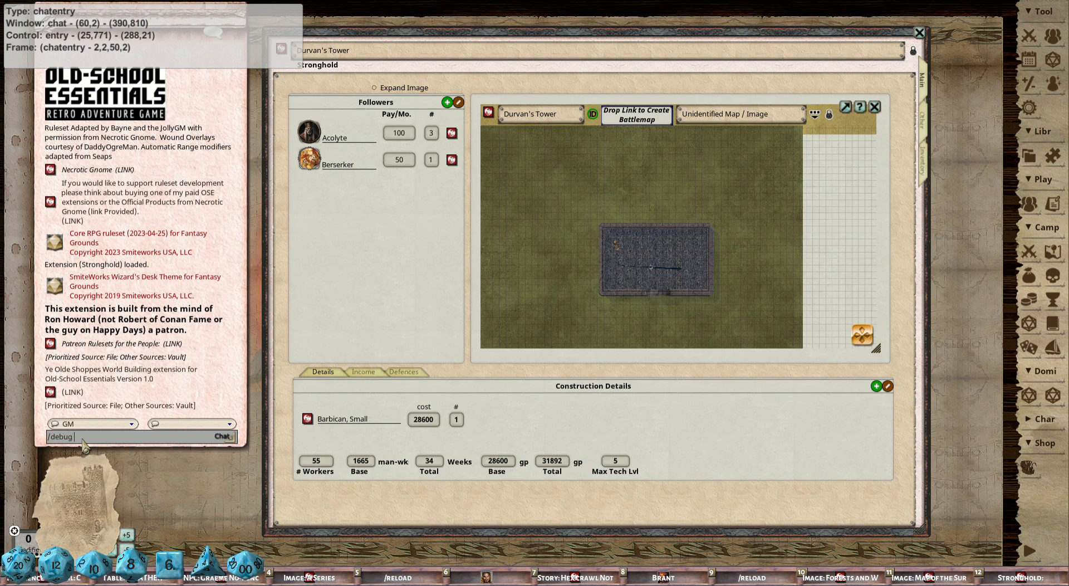
- Hide the control debug overlay with the chat's /debug command and move the Durvan's Tower window aside
{"action": "type", "text": "f"}
{"action": "key", "text": "Return"}
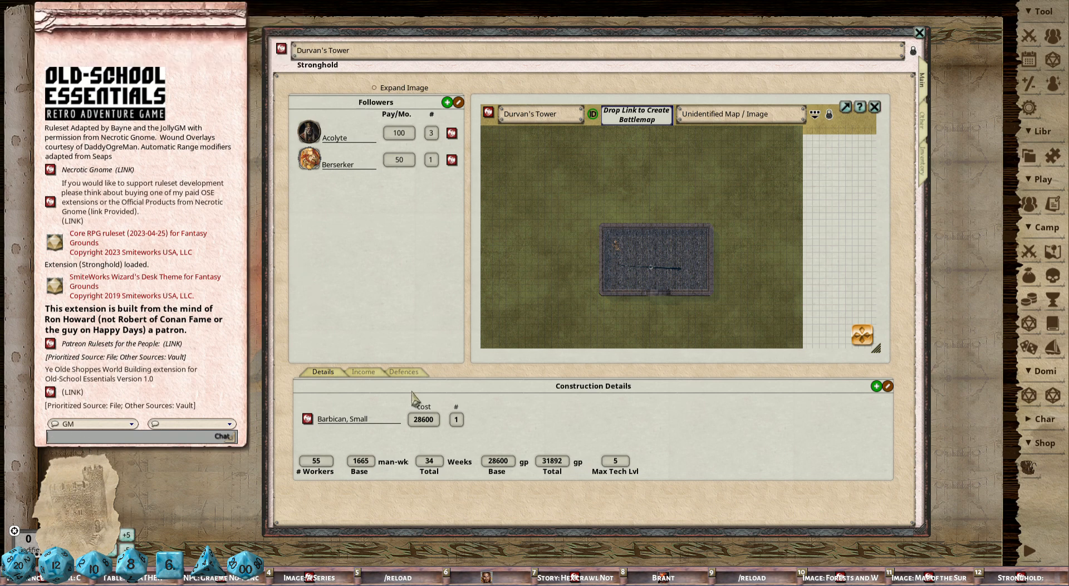
{"action": "left_click_drag", "start_coordinate": [723, 502], "coordinate": [635, 495]}
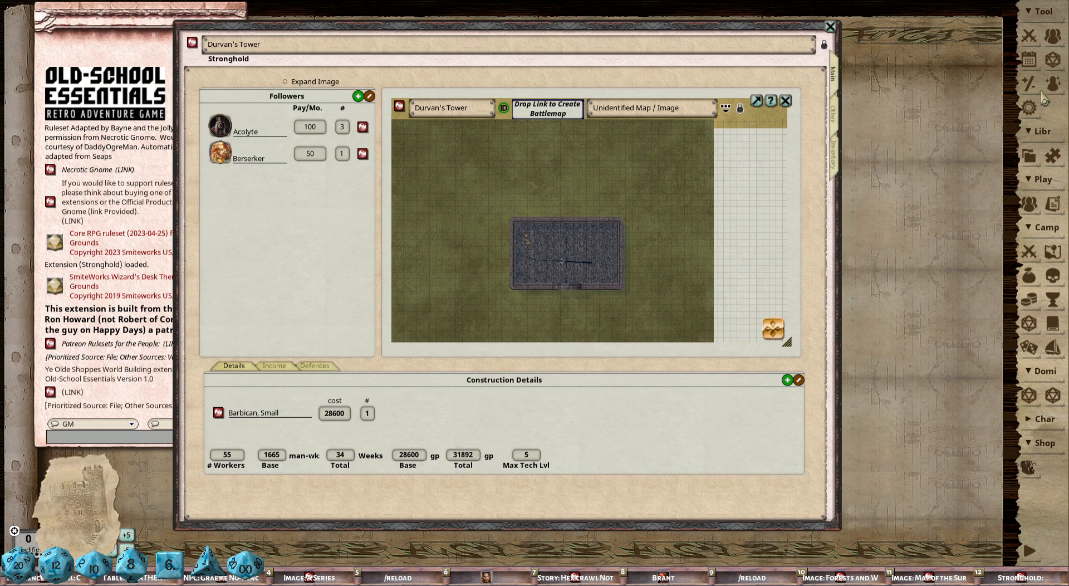
- Expand the sidebar and open the Strongholds list from the Dominions group
{"action": "left_click", "coordinate": [1034, 550]}
{"action": "left_click", "coordinate": [1059, 553]}
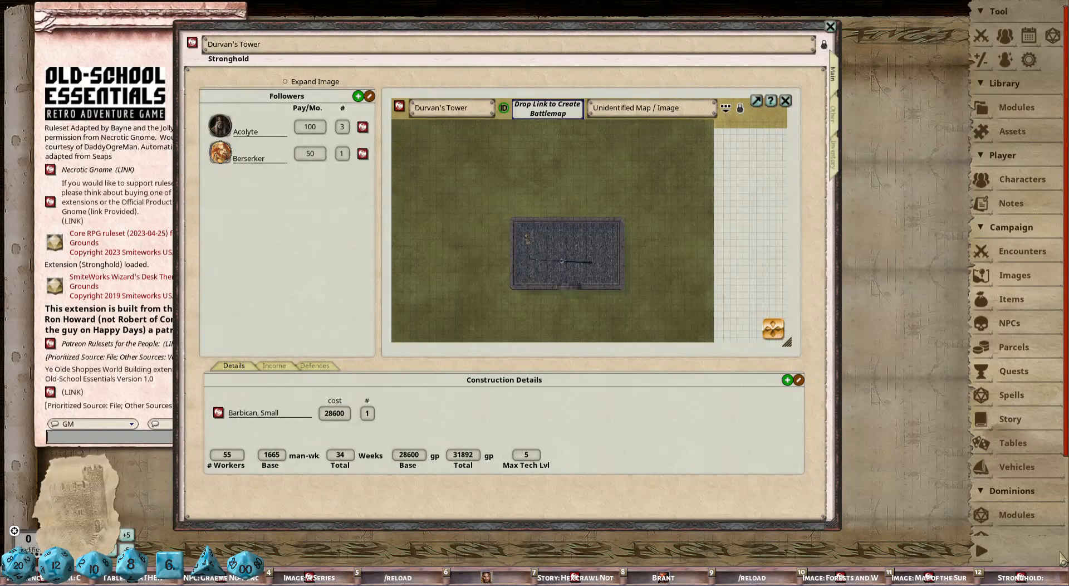
{"action": "scroll", "coordinate": [1044, 450], "scroll_direction": "down", "scroll_amount": 3}
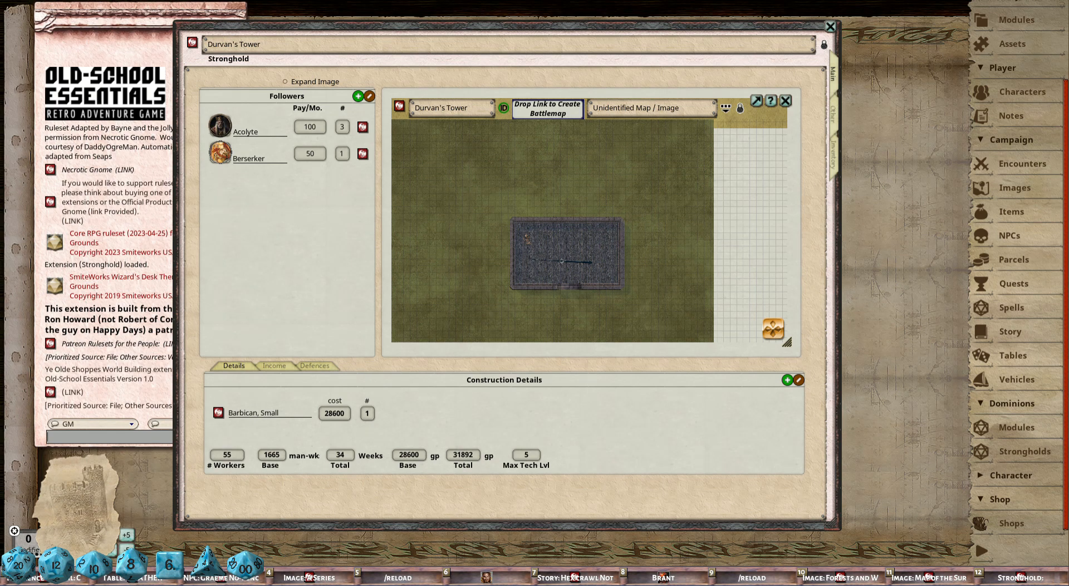
{"action": "scroll", "coordinate": [1047, 412], "scroll_direction": "up", "scroll_amount": 1}
{"action": "scroll", "coordinate": [1040, 405], "scroll_direction": "down", "scroll_amount": 1}
{"action": "left_click", "coordinate": [1025, 452]}
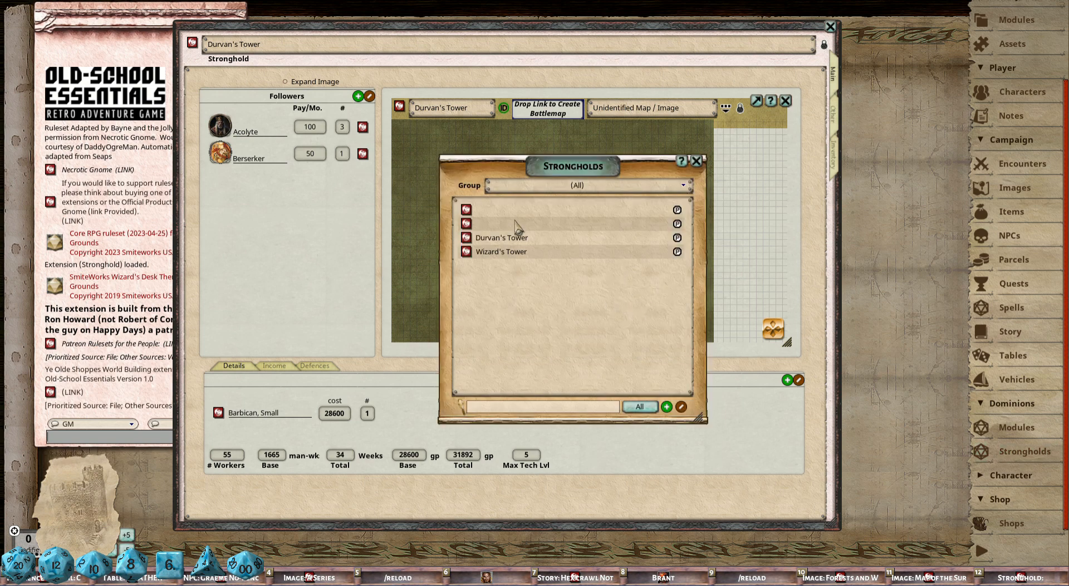
- Open the first unnamed stronghold record, then enlarge and reposition its window over Durvan's Tower
{"action": "left_click", "coordinate": [470, 213]}
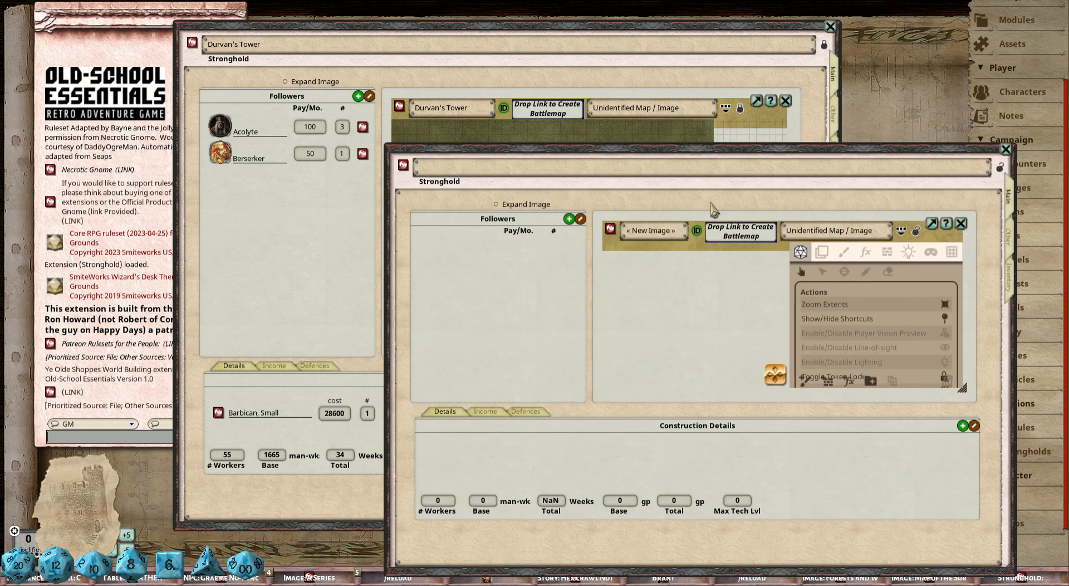
{"action": "left_click_drag", "start_coordinate": [712, 201], "coordinate": [575, 133]}
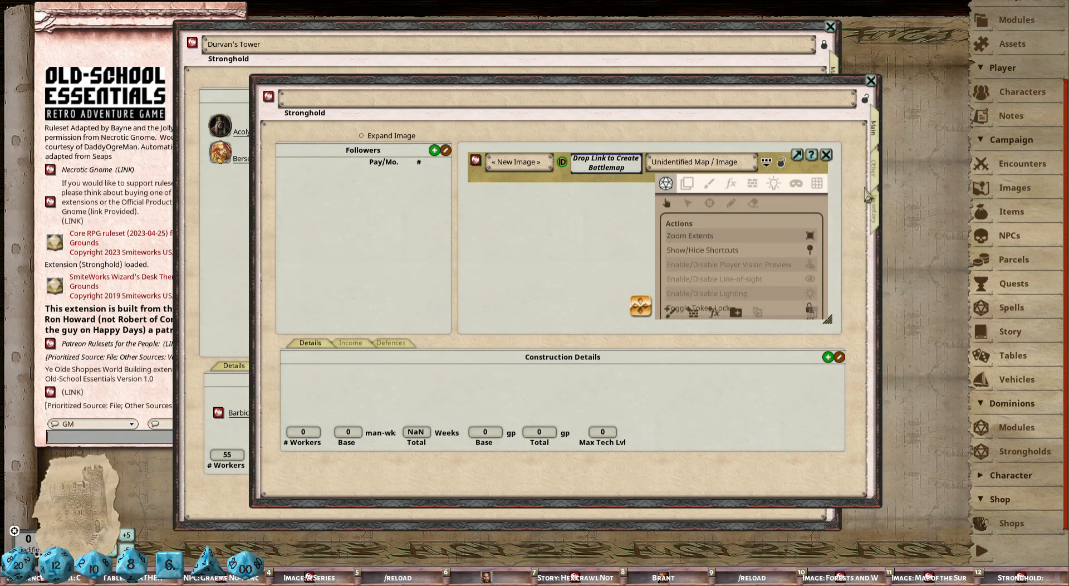
{"action": "left_click", "coordinate": [871, 81]}
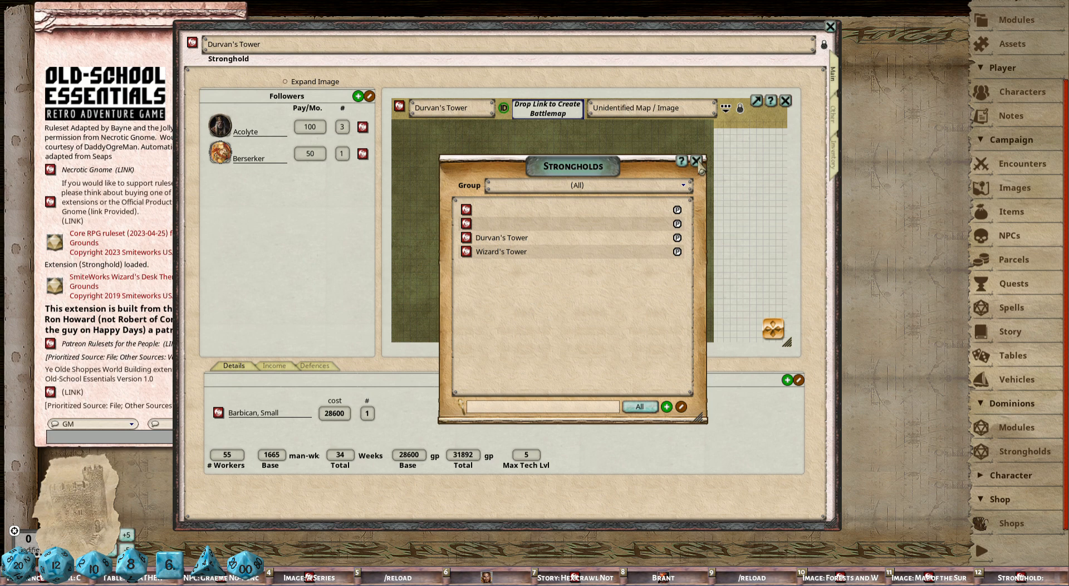
{"action": "left_click", "coordinate": [467, 210]}
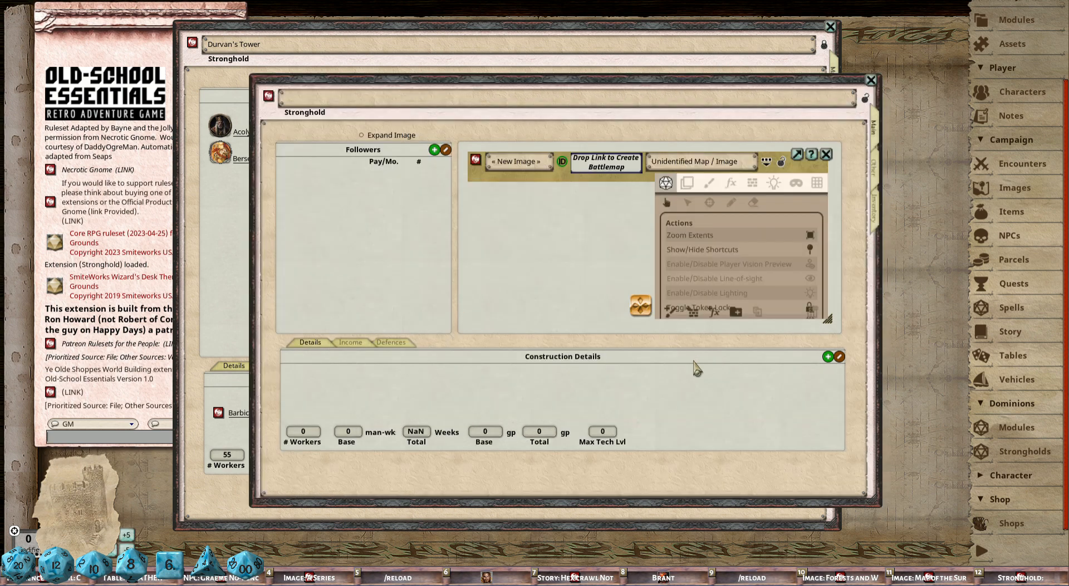
{"action": "left_click_drag", "start_coordinate": [886, 517], "coordinate": [953, 572]}
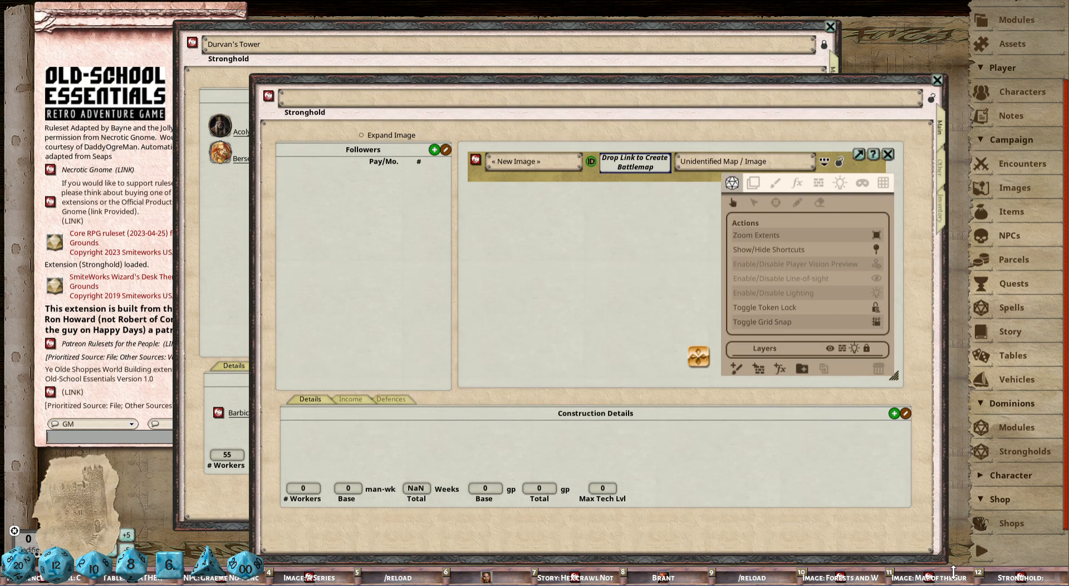
{"action": "left_click_drag", "start_coordinate": [573, 81], "coordinate": [448, 17]}
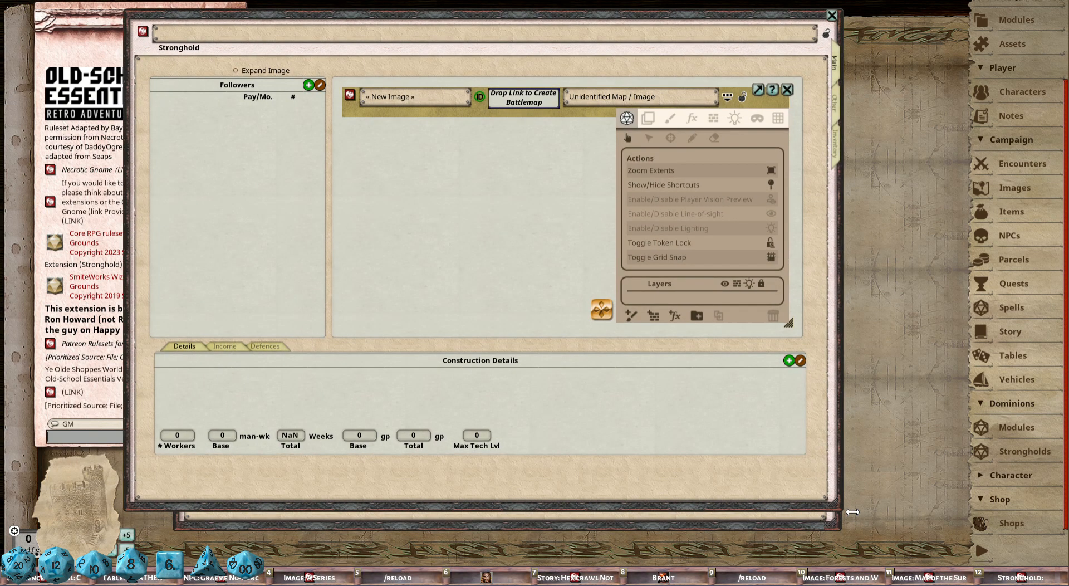
{"action": "left_click_drag", "start_coordinate": [853, 512], "coordinate": [900, 534]}
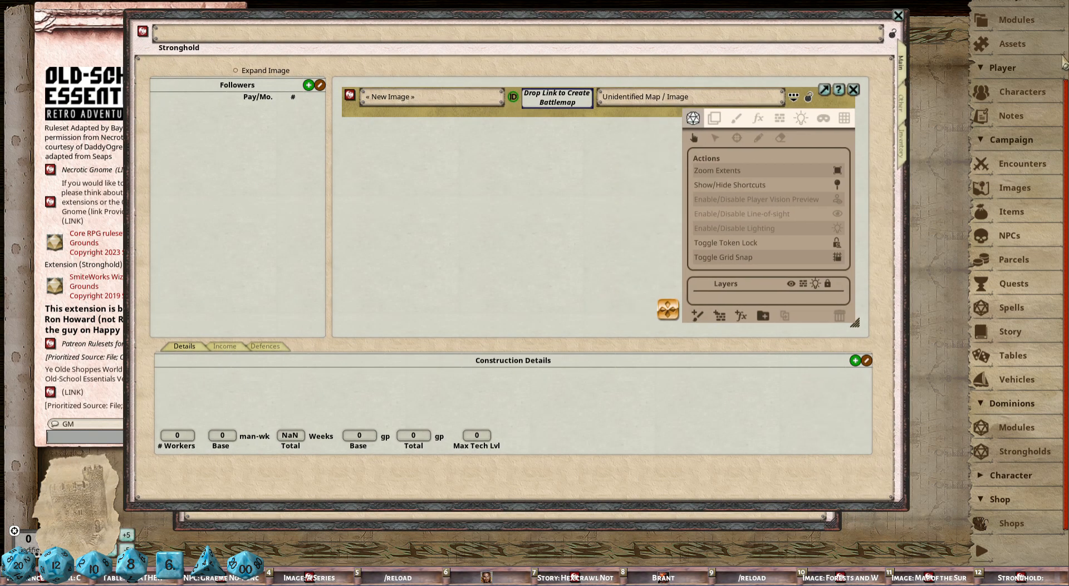
- Review the Stronghold Spaces setting under Stronghold Builder's Guide in the campaign options
{"action": "scroll", "coordinate": [1063, 60], "scroll_direction": "up", "scroll_amount": 3}
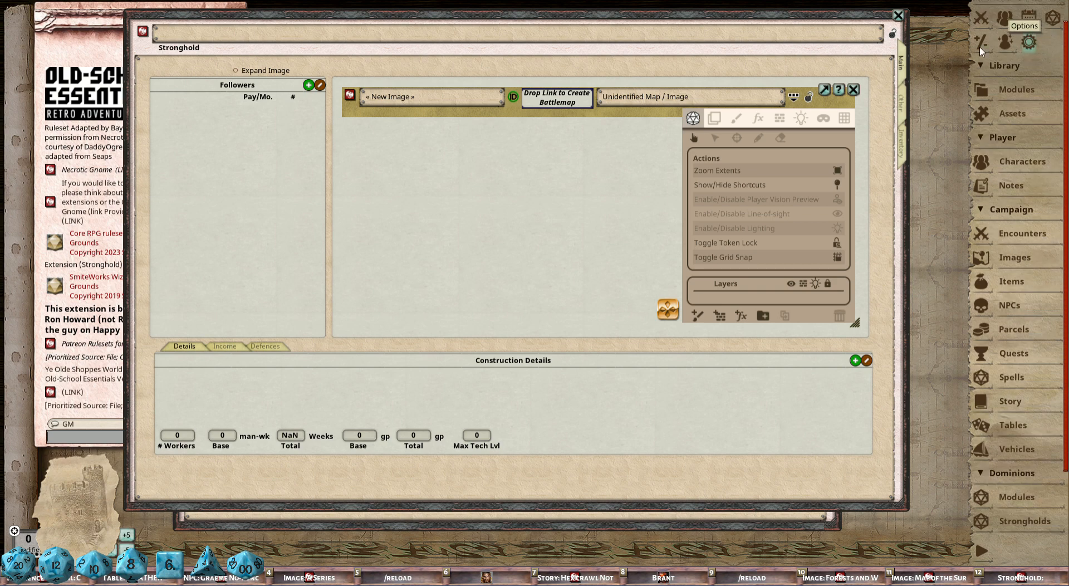
{"action": "left_click", "coordinate": [1029, 42]}
{"action": "scroll", "coordinate": [530, 328], "scroll_direction": "down", "scroll_amount": 10}
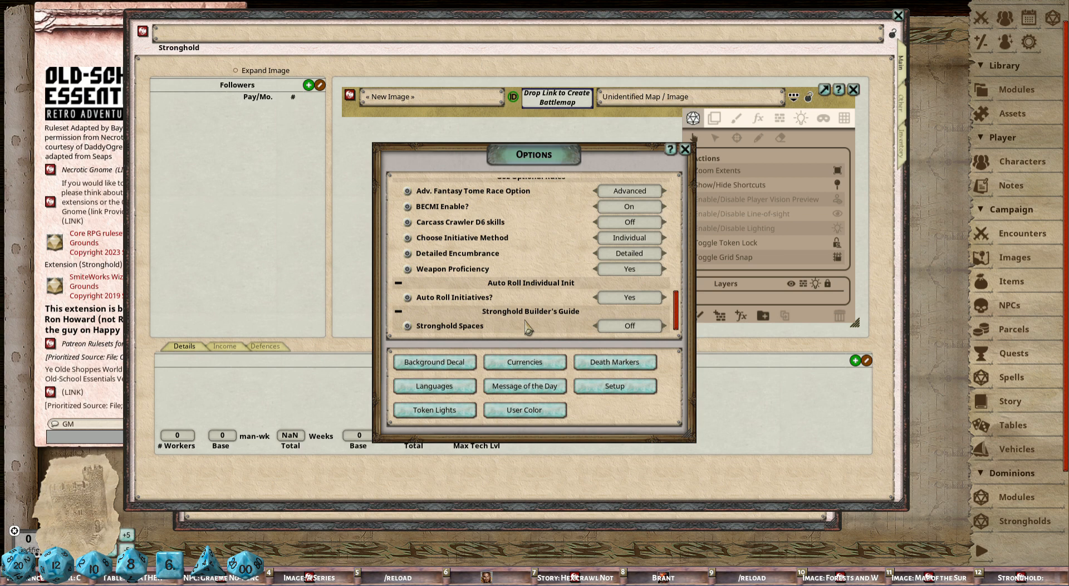
{"action": "left_click", "coordinate": [685, 150]}
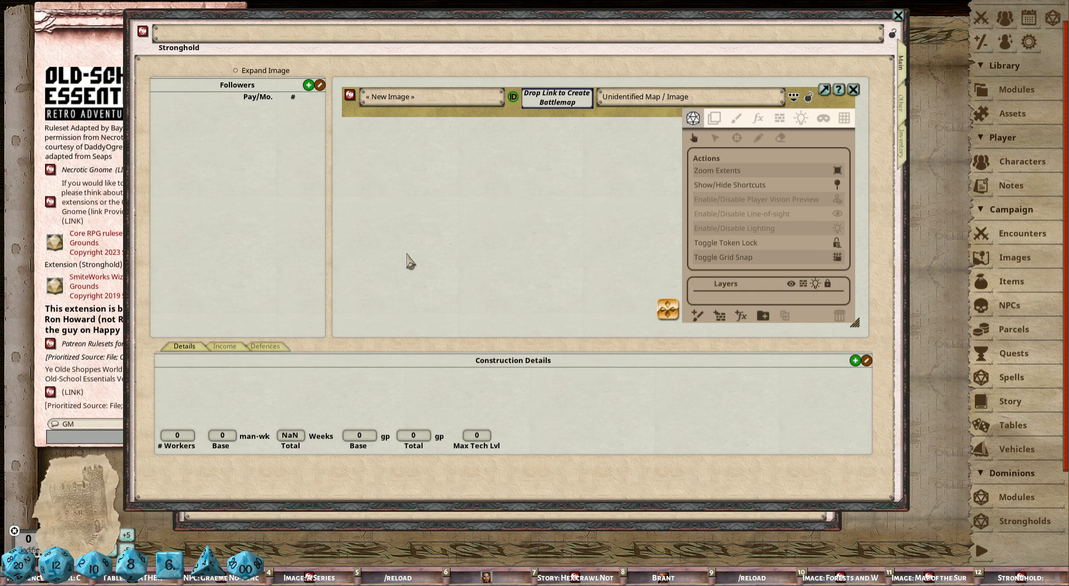
- Turn on Expand Image for the unnamed stronghold and enlarge its window
{"action": "left_click", "coordinate": [236, 71]}
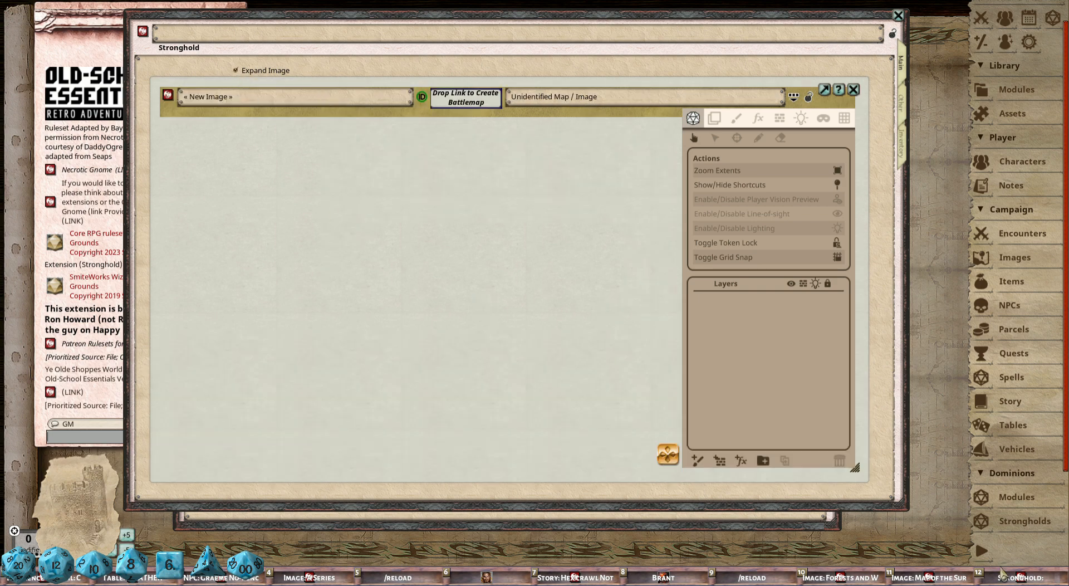
{"action": "left_click_drag", "start_coordinate": [915, 521], "coordinate": [948, 555]}
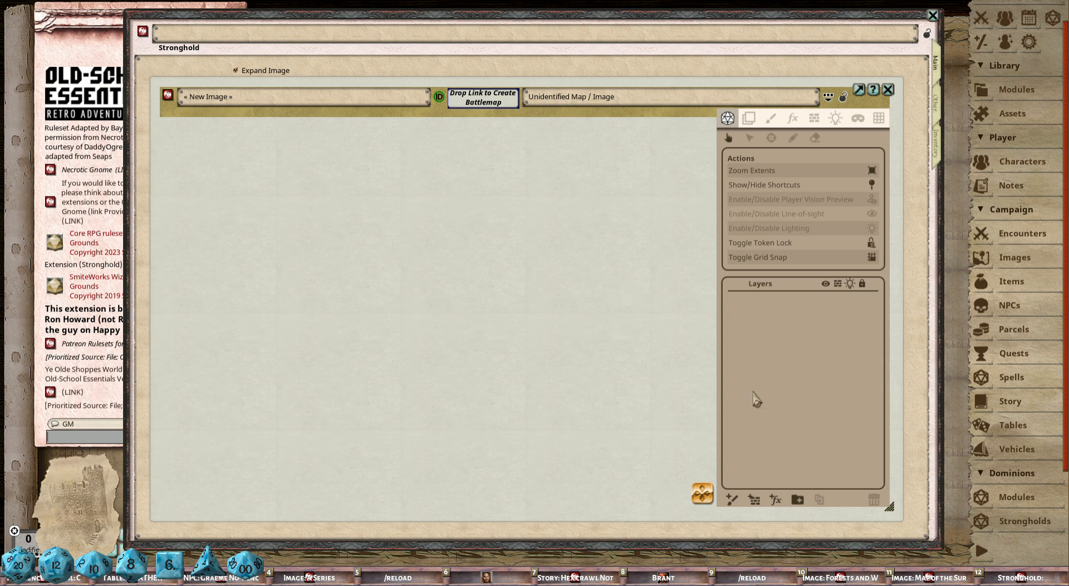
- Browse the Campaign folder of the image assets and search it for "background"
{"action": "left_click", "coordinate": [1047, 112]}
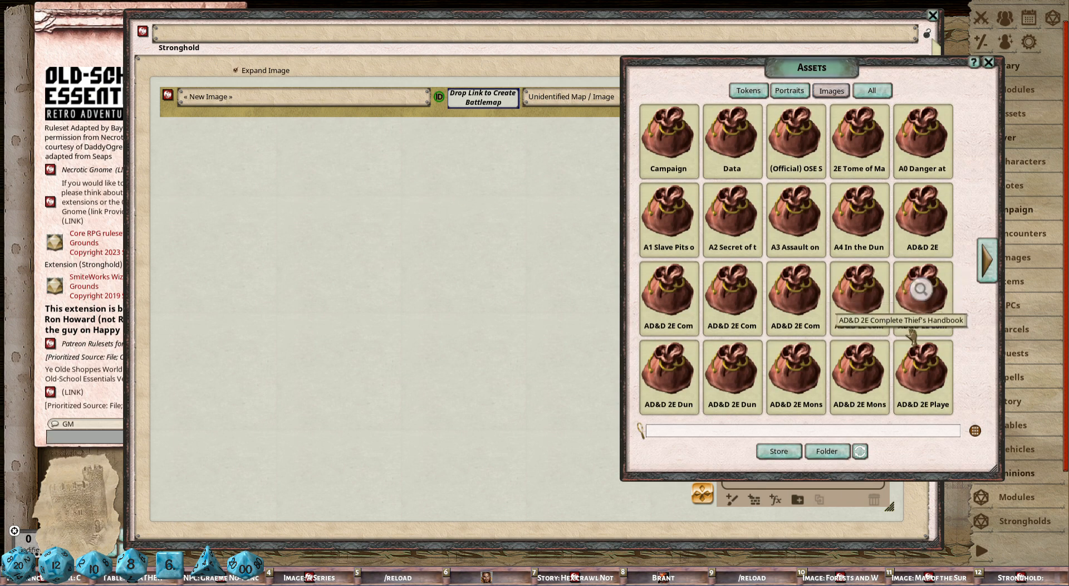
{"action": "left_click", "coordinate": [671, 155]}
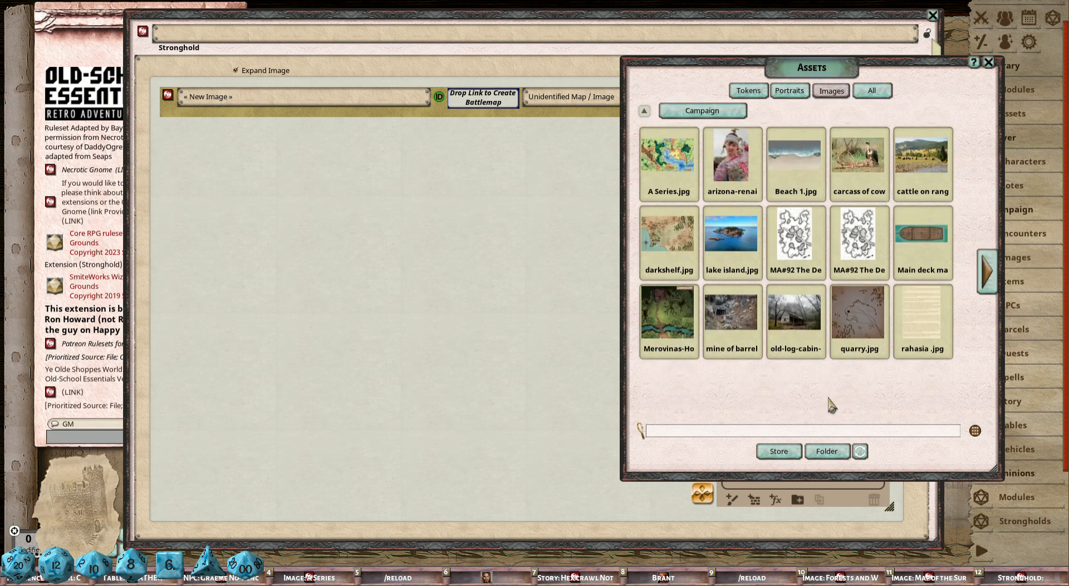
{"action": "left_click", "coordinate": [999, 283]}
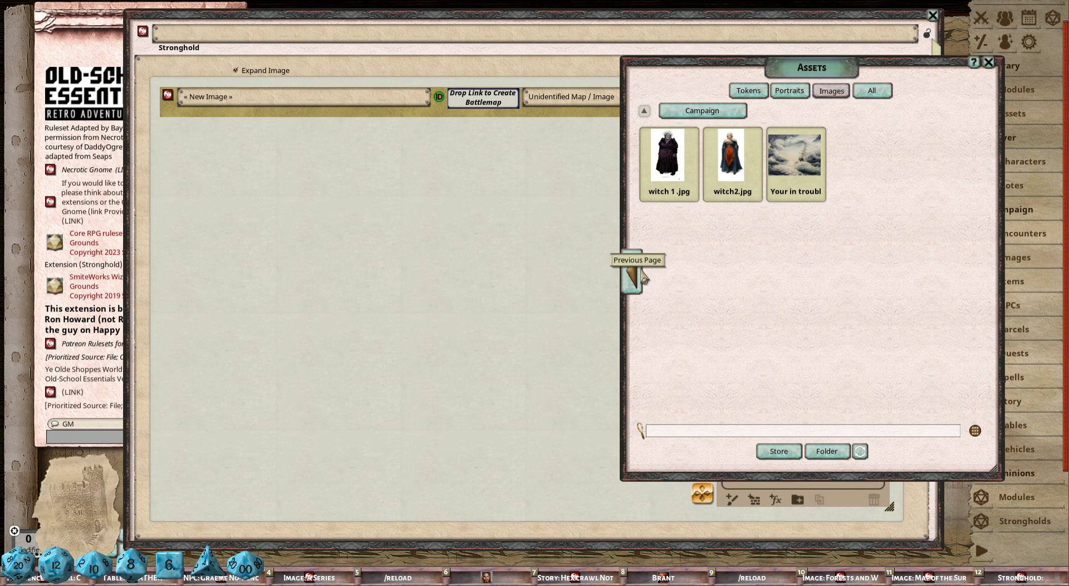
{"action": "left_click", "coordinate": [641, 278]}
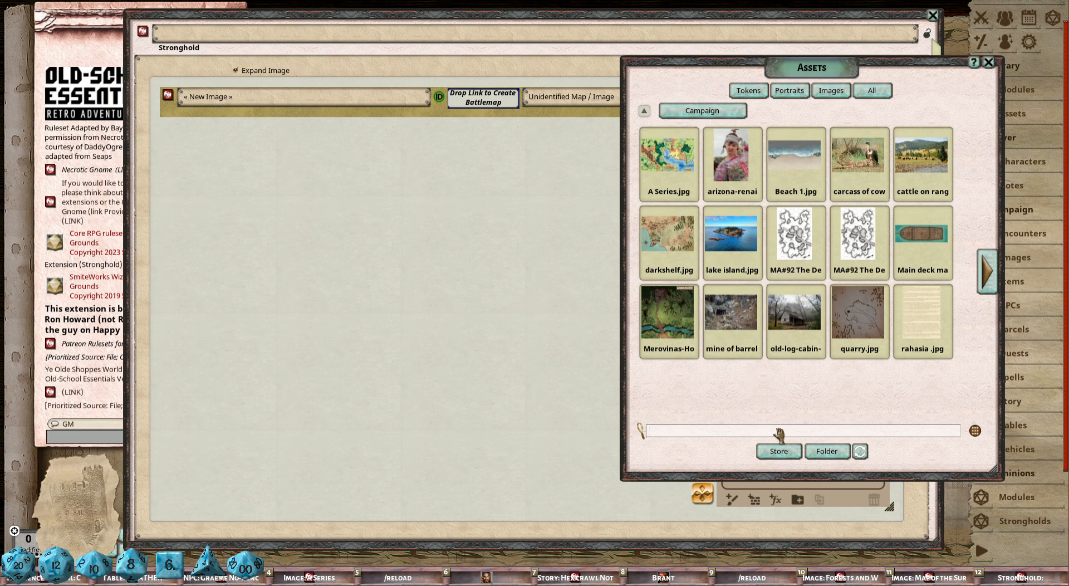
{"action": "key", "text": "Return"}
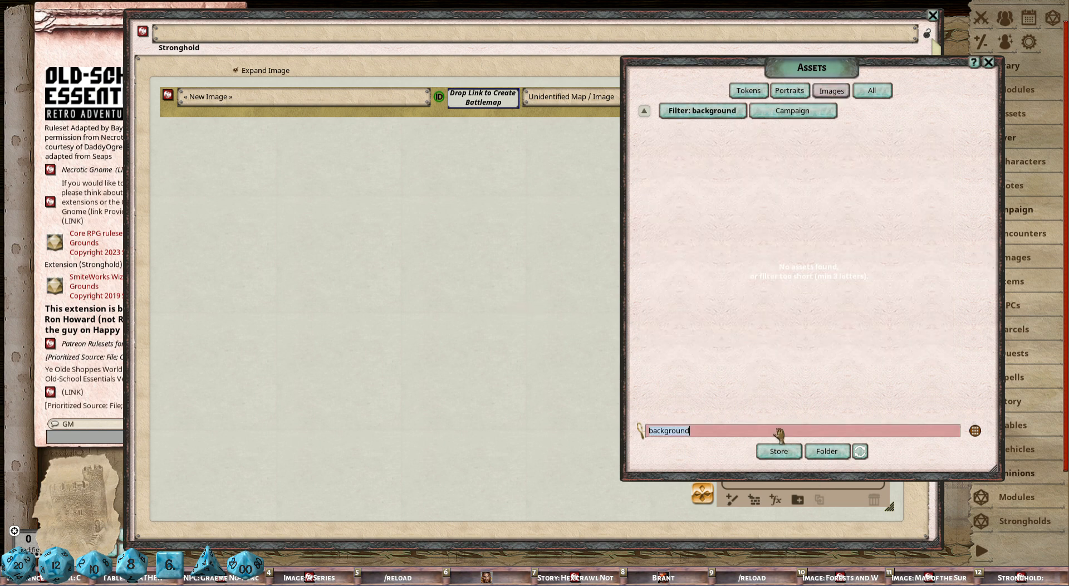
- Search all image assets for "background" and add the grass4 background to the stronghold's map
{"action": "left_click", "coordinate": [647, 112]}
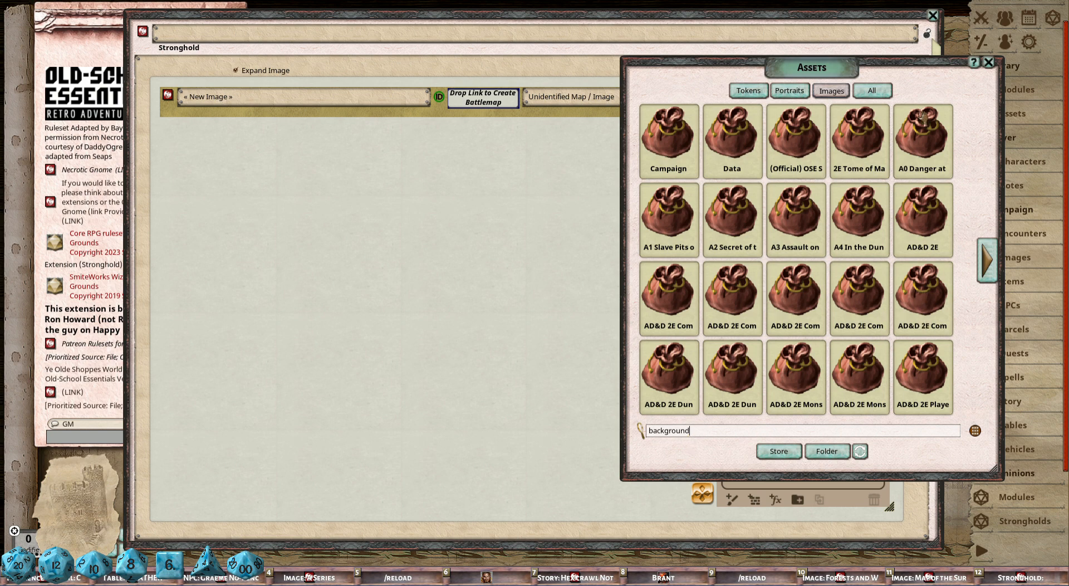
{"action": "key", "text": "Return"}
{"action": "left_click_drag", "start_coordinate": [886, 322], "coordinate": [385, 320]}
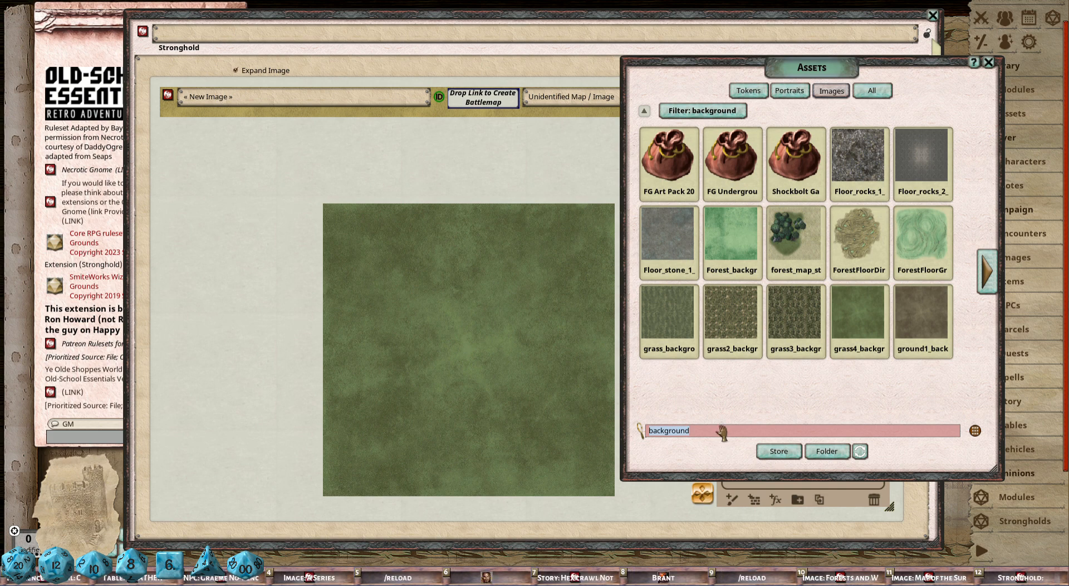
- Search the image assets for "brush" and arrange the Assets and stronghold windows so the map's editing tools are accessible
{"action": "type", "text": "brush"}
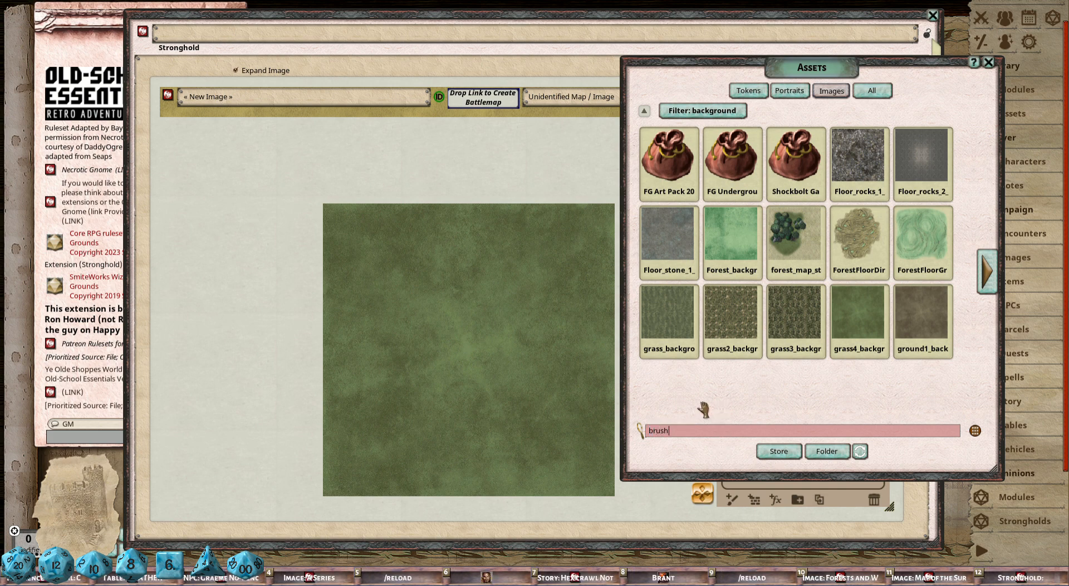
{"action": "key", "text": "Return"}
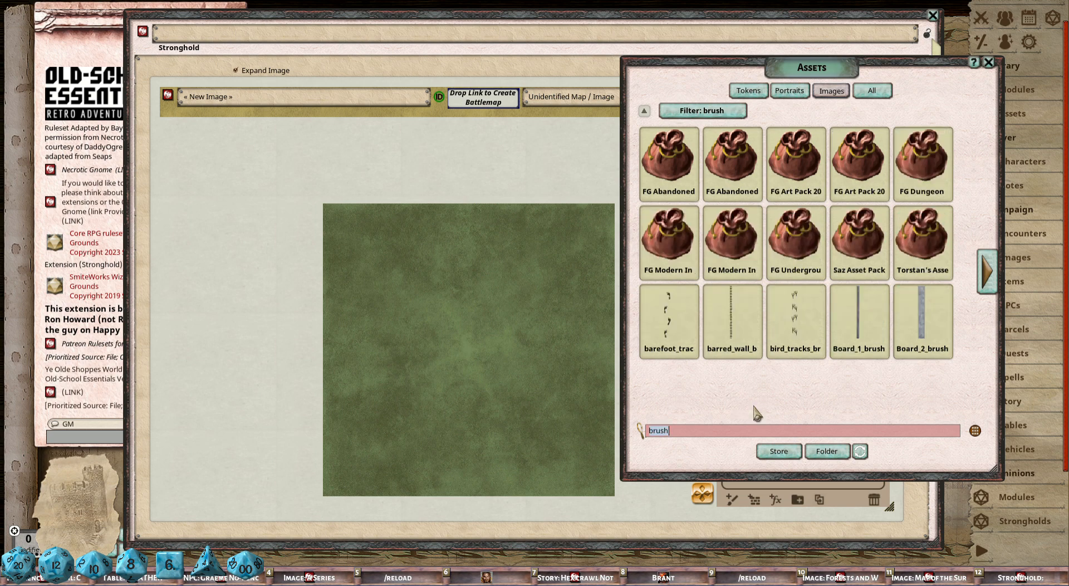
{"action": "left_click_drag", "start_coordinate": [758, 411], "coordinate": [891, 459]}
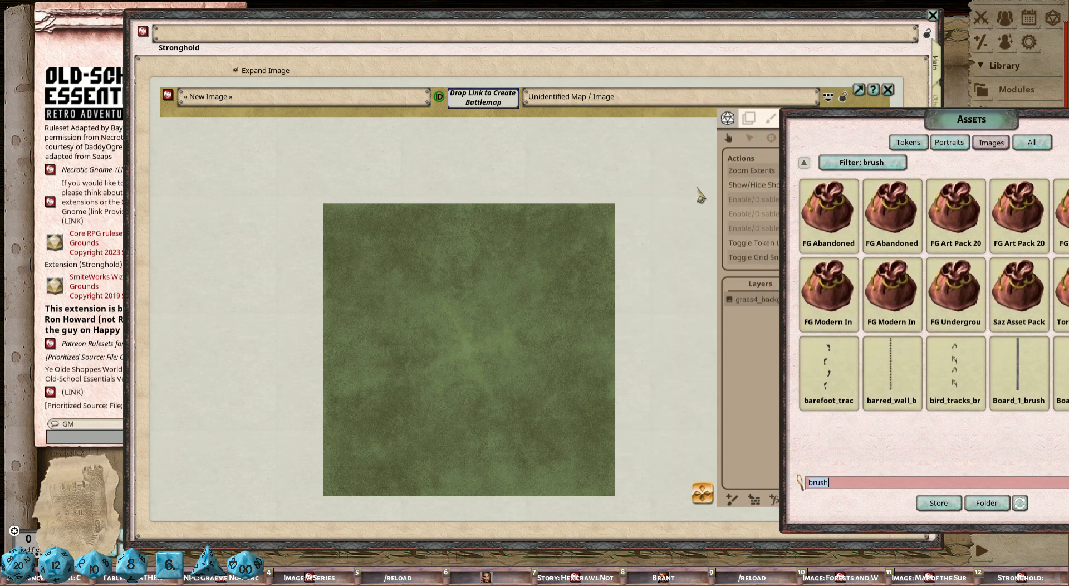
{"action": "left_click_drag", "start_coordinate": [699, 65], "coordinate": [609, 64]}
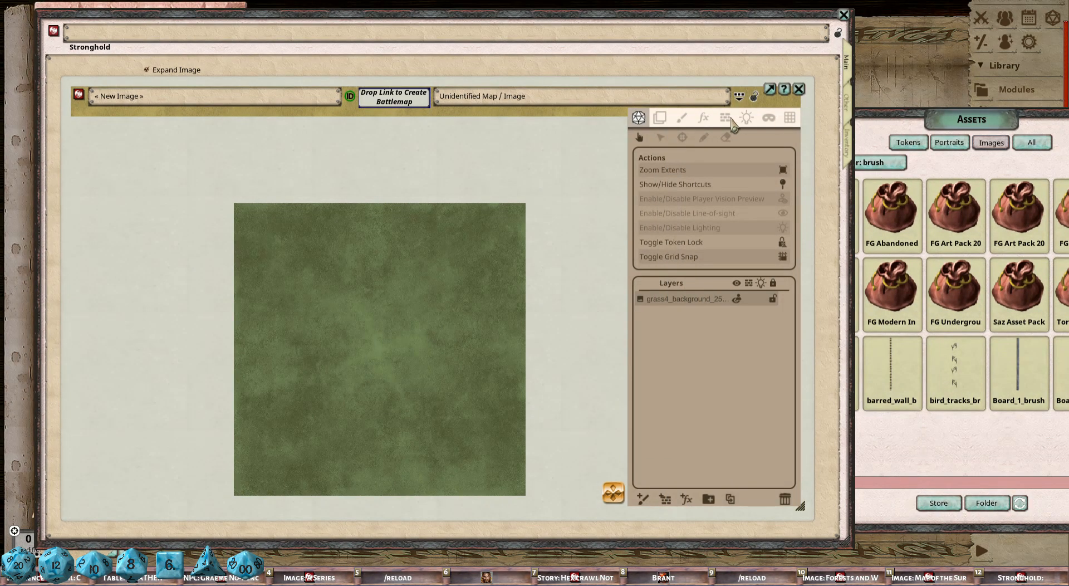
- Load a stone wall brush from the FG Dungeon Map Pack as the paint stroke
{"action": "left_click", "coordinate": [684, 119]}
{"action": "left_click_drag", "start_coordinate": [965, 416], "coordinate": [385, 434]}
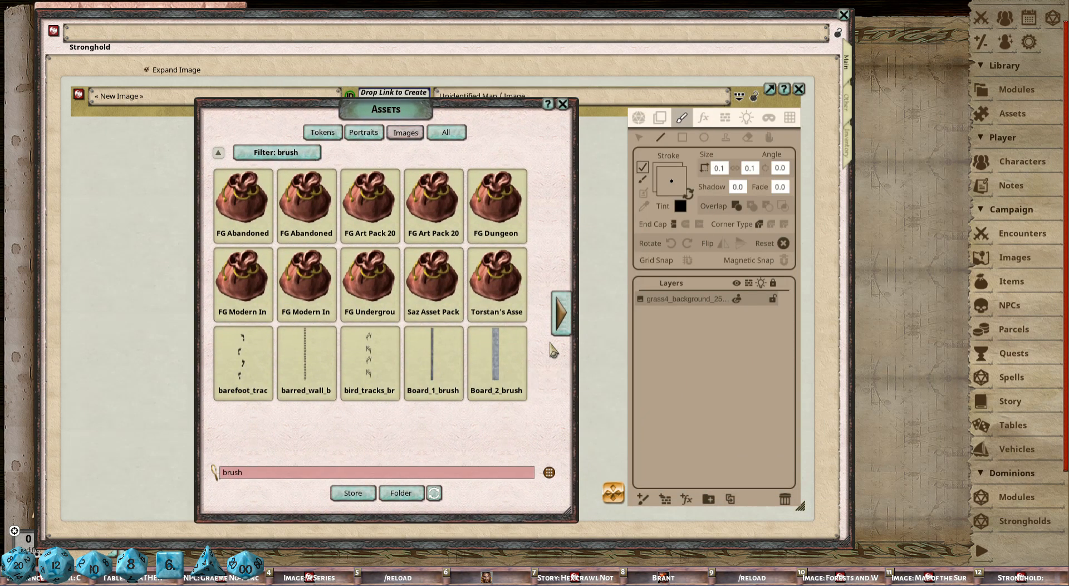
{"action": "left_click", "coordinate": [504, 216]}
{"action": "left_click", "coordinate": [444, 284]}
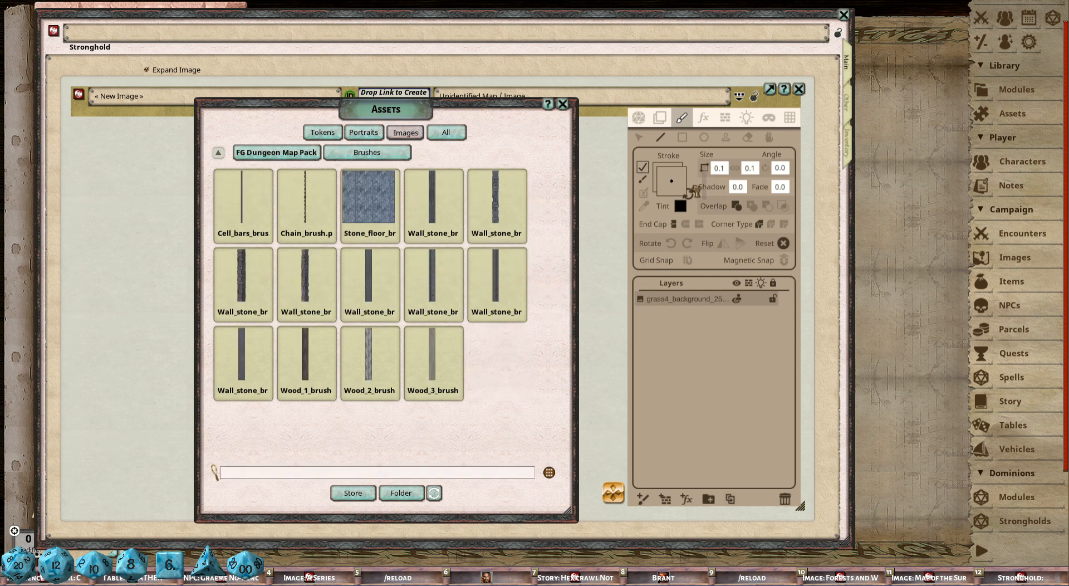
{"action": "left_click", "coordinate": [563, 104]}
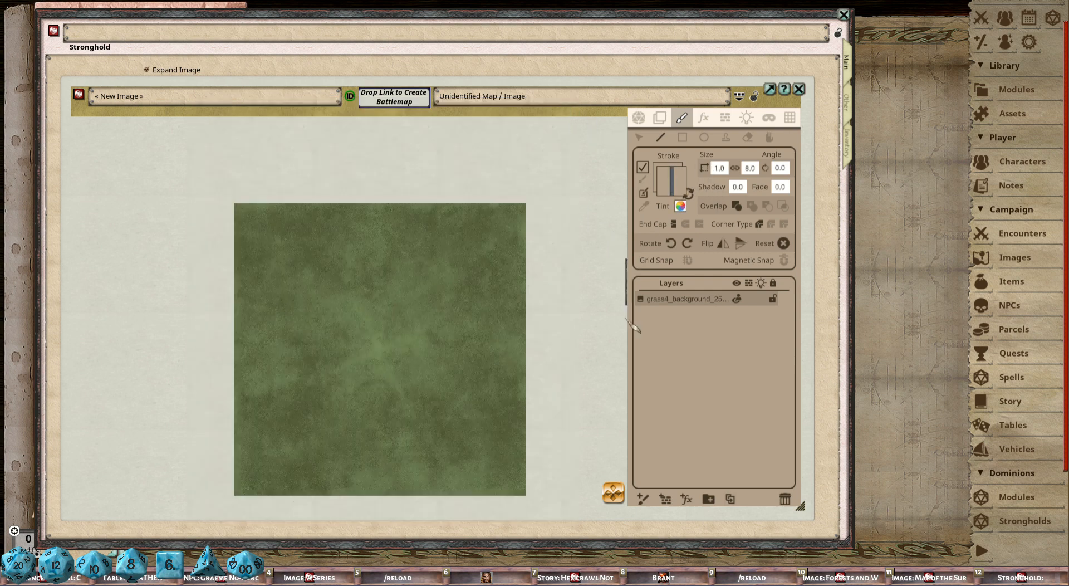
- Paint a rectangular stone wall outline in the middle of the grass background
{"action": "left_click", "coordinate": [682, 137]}
{"action": "left_click_drag", "start_coordinate": [310, 298], "coordinate": [478, 413]}
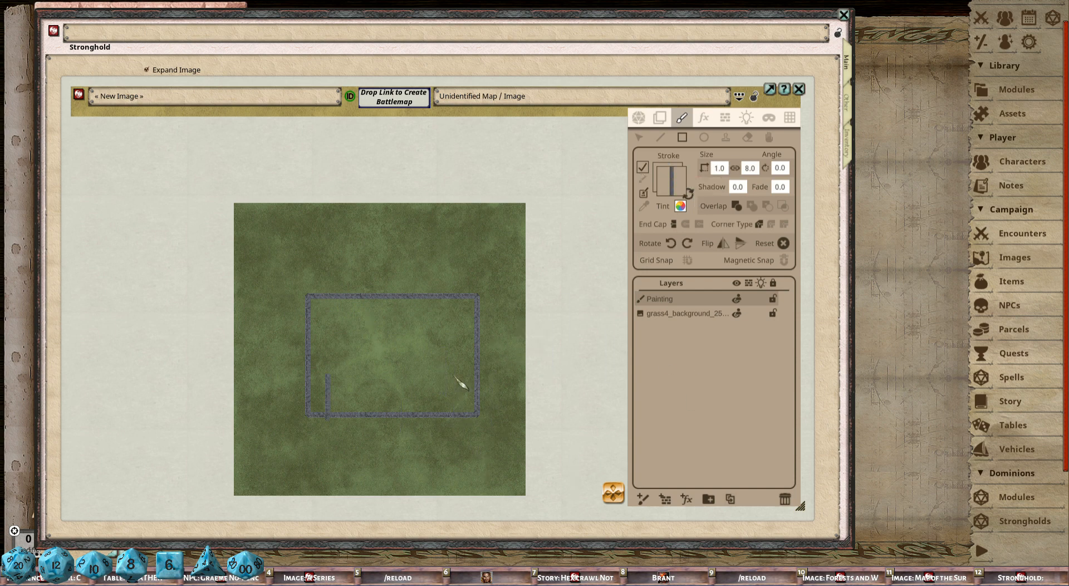
{"action": "scroll", "coordinate": [483, 337], "scroll_direction": "down", "scroll_amount": 3}
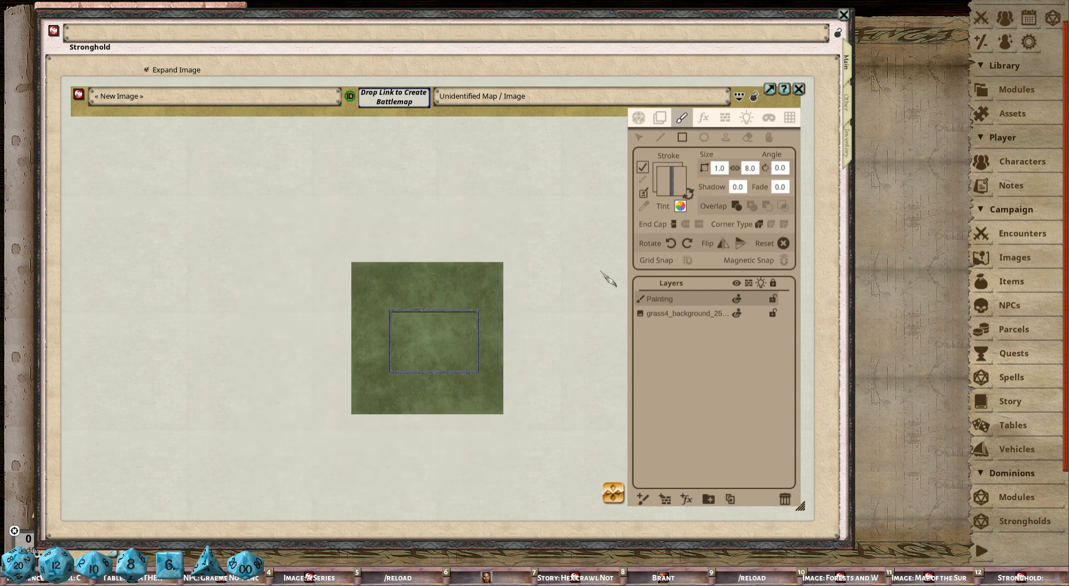
{"action": "scroll", "coordinate": [530, 313], "scroll_direction": "up", "scroll_amount": 3}
- Unlock the map image and name both it and the stronghold record "New Stronghold"
{"action": "left_click", "coordinate": [754, 97]}
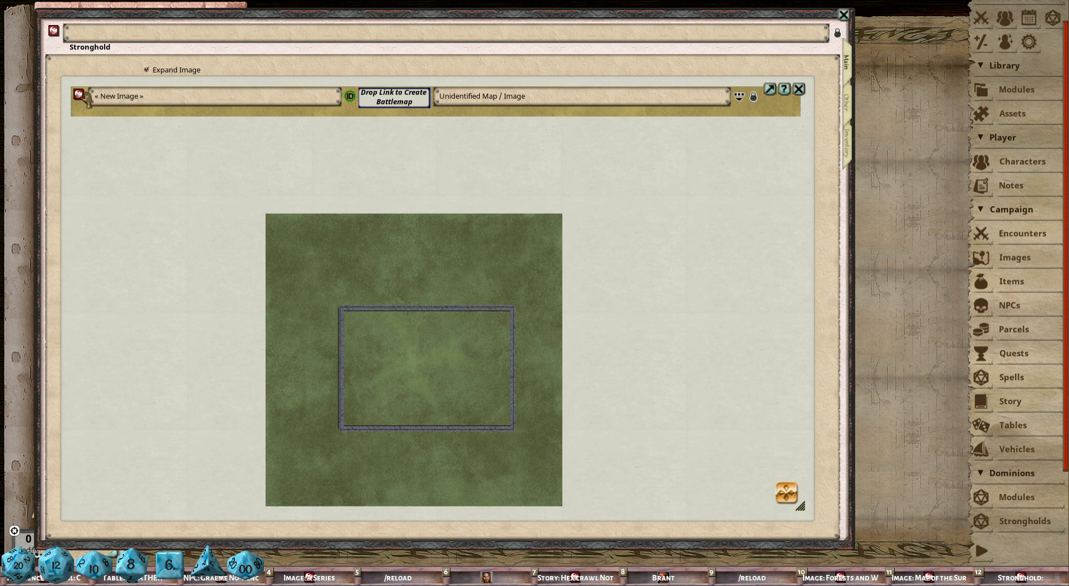
{"action": "left_click", "coordinate": [753, 96]}
{"action": "left_click", "coordinate": [278, 96]}
{"action": "type", "text": "Nw"}
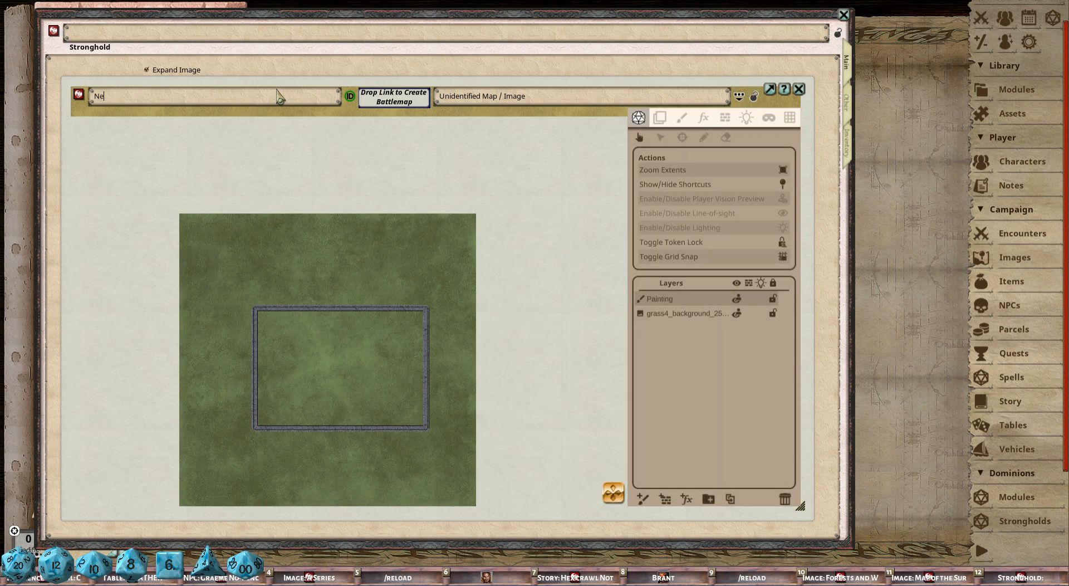
{"action": "type", "text": "w Stronghold"}
{"action": "scroll", "coordinate": [411, 321], "scroll_direction": "up", "scroll_amount": 3}
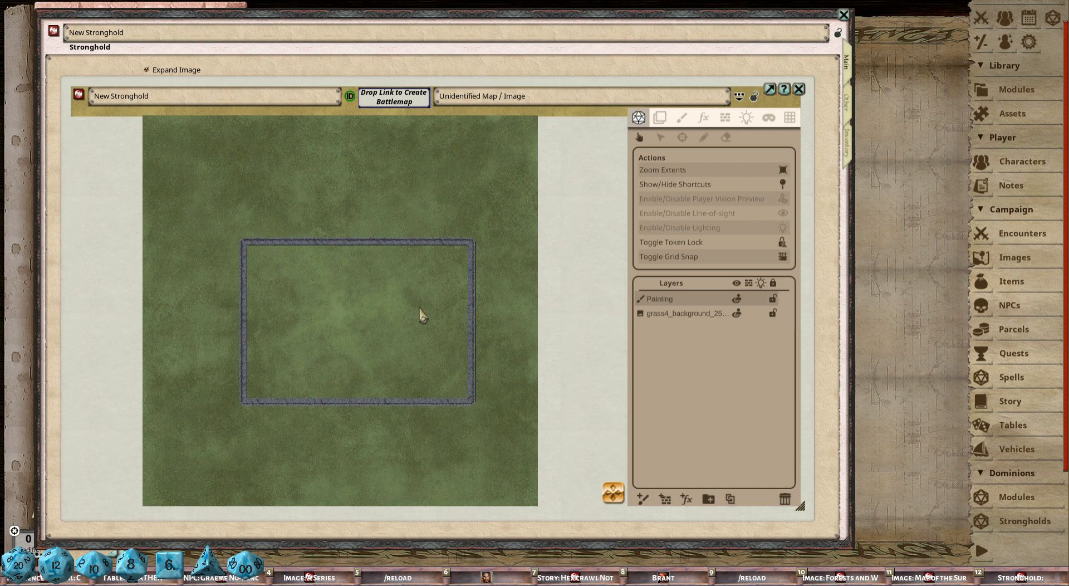
- Copy the stronghold's map image into the campaign's uncategorized images
{"action": "left_click", "coordinate": [1015, 257]}
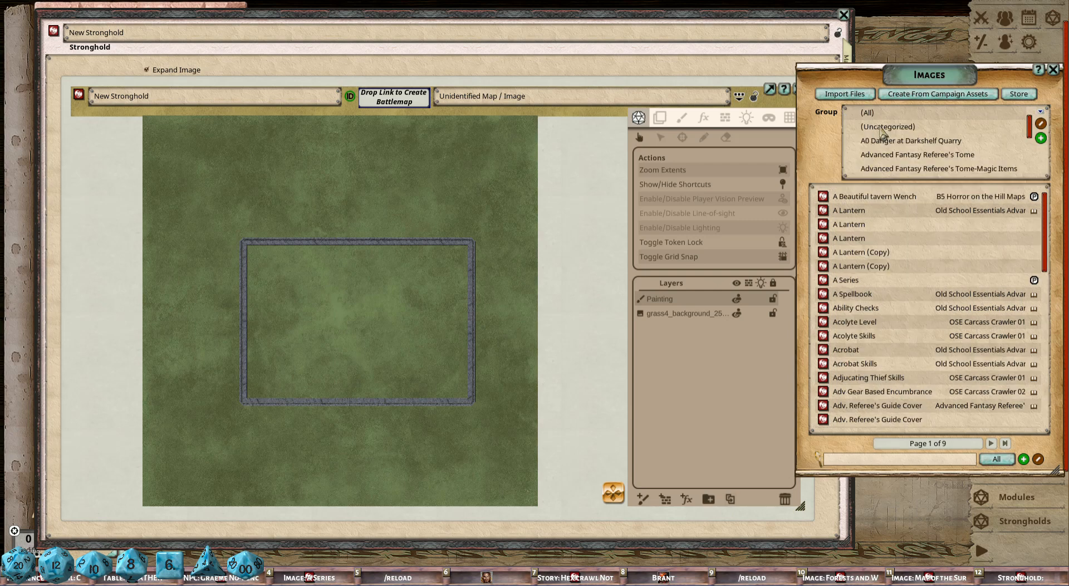
{"action": "left_click", "coordinate": [882, 130]}
{"action": "left_click", "coordinate": [82, 99]}
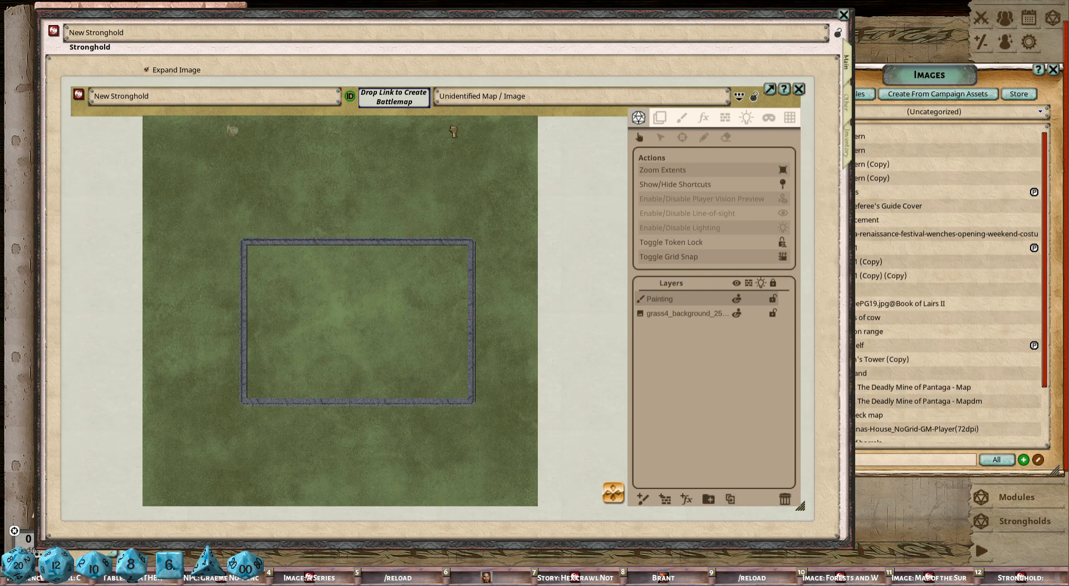
{"action": "left_click", "coordinate": [872, 139]}
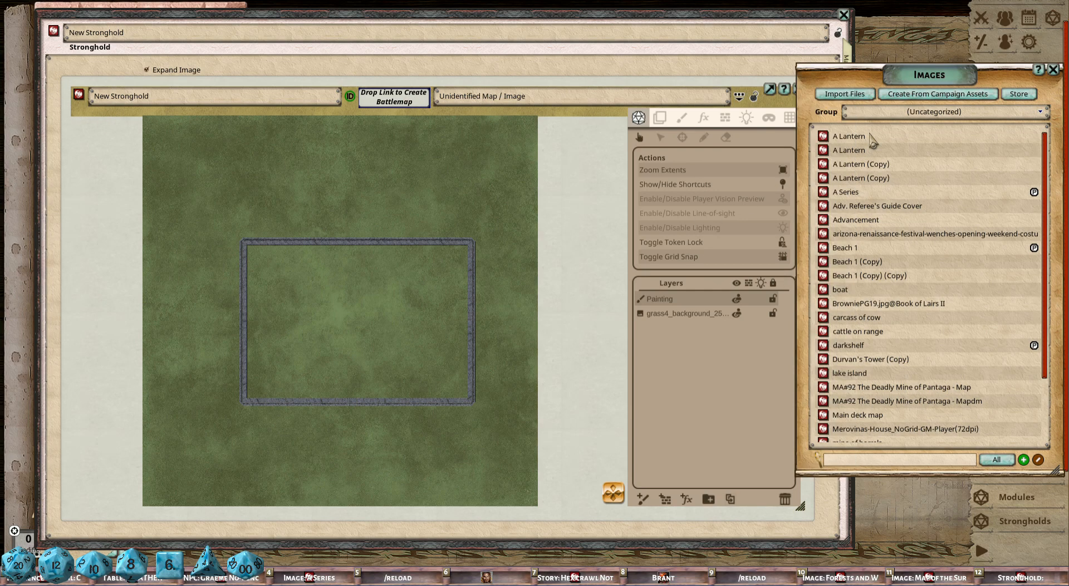
- Open the New Stronghold (Copy) image to inspect it, then close it and the image list
{"action": "scroll", "coordinate": [918, 328], "scroll_direction": "down", "scroll_amount": 3}
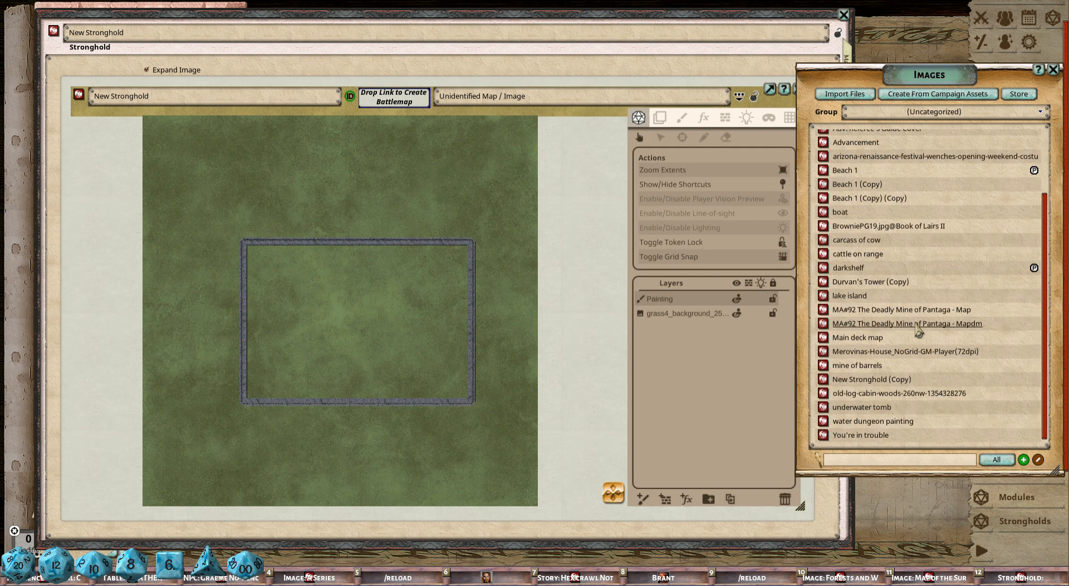
{"action": "left_click", "coordinate": [868, 379]}
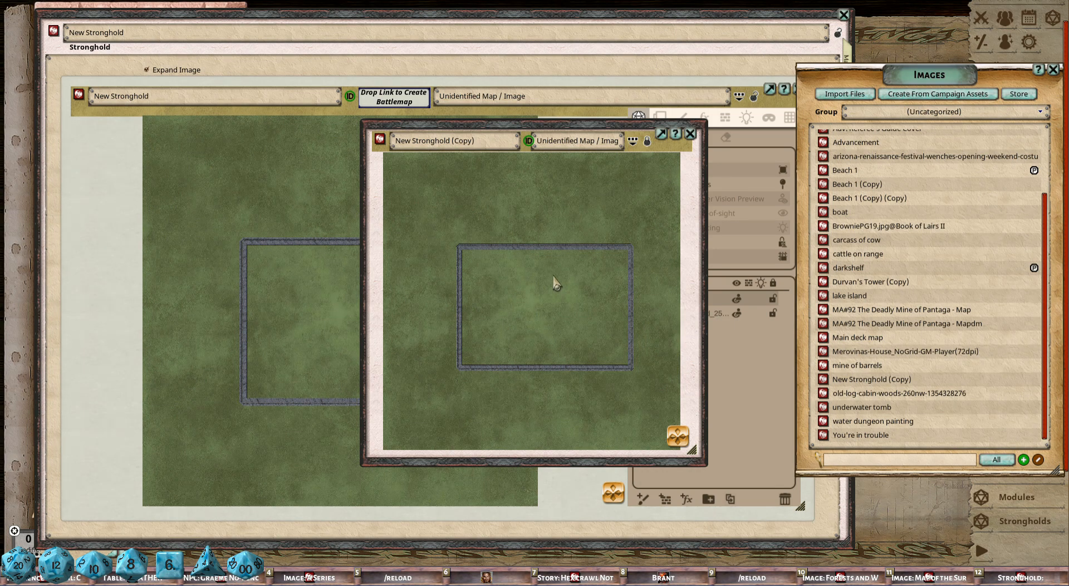
{"action": "left_click", "coordinate": [691, 134]}
{"action": "left_click_drag", "start_coordinate": [828, 77], "coordinate": [713, 118]}
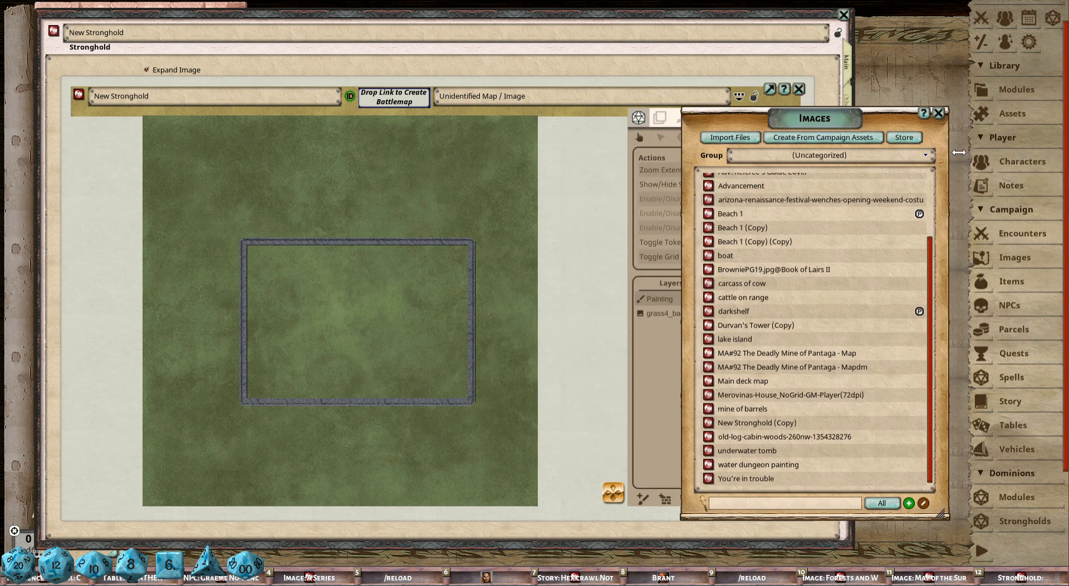
{"action": "left_click", "coordinate": [940, 111]}
- Collapse the expanded map, list the uncategorized NPCs, and move and shorten the list window so the Followers area stays accessible
{"action": "scroll", "coordinate": [426, 281], "scroll_direction": "down", "scroll_amount": 1}
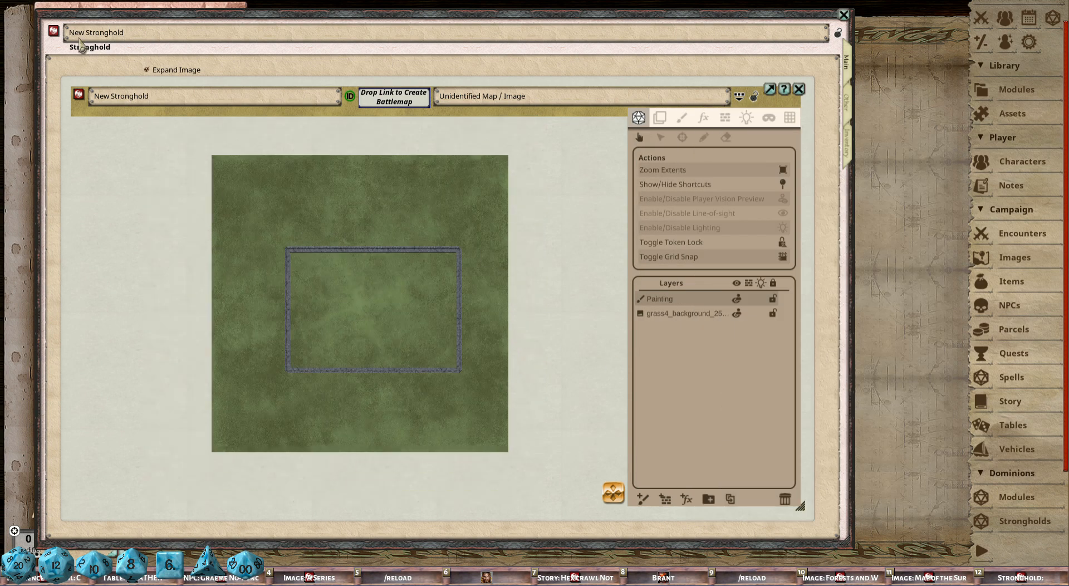
{"action": "left_click", "coordinate": [147, 70]}
{"action": "scroll", "coordinate": [461, 221], "scroll_direction": "up", "scroll_amount": 1}
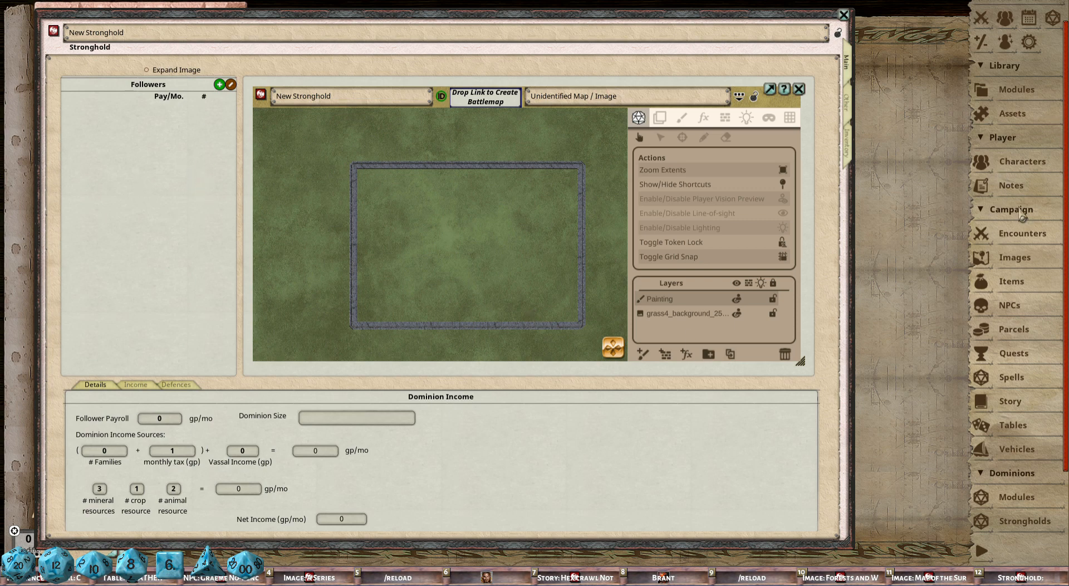
{"action": "left_click", "coordinate": [1024, 308]}
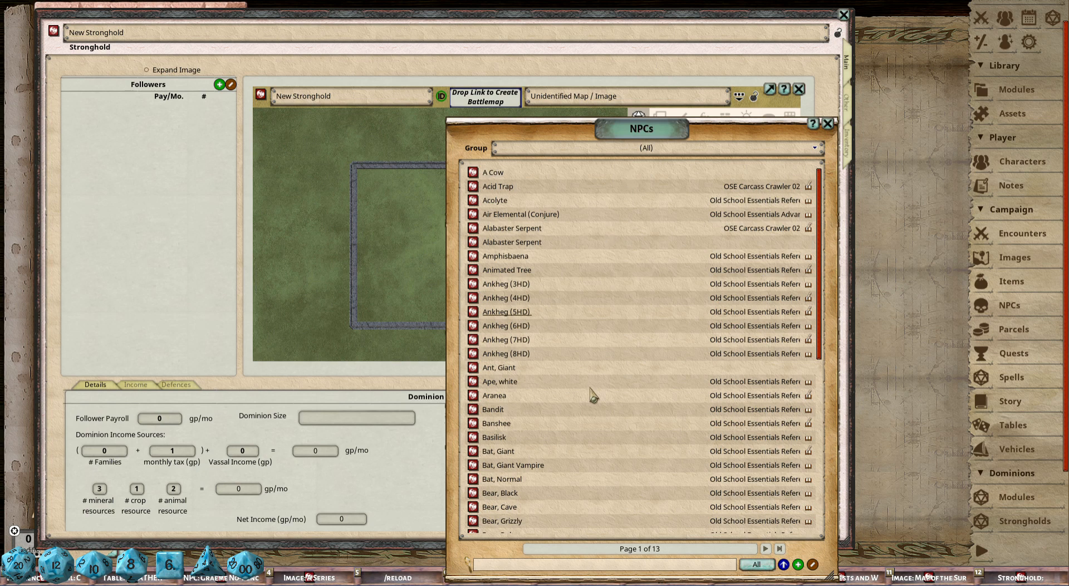
{"action": "left_click", "coordinate": [649, 149]}
{"action": "left_click", "coordinate": [583, 163]}
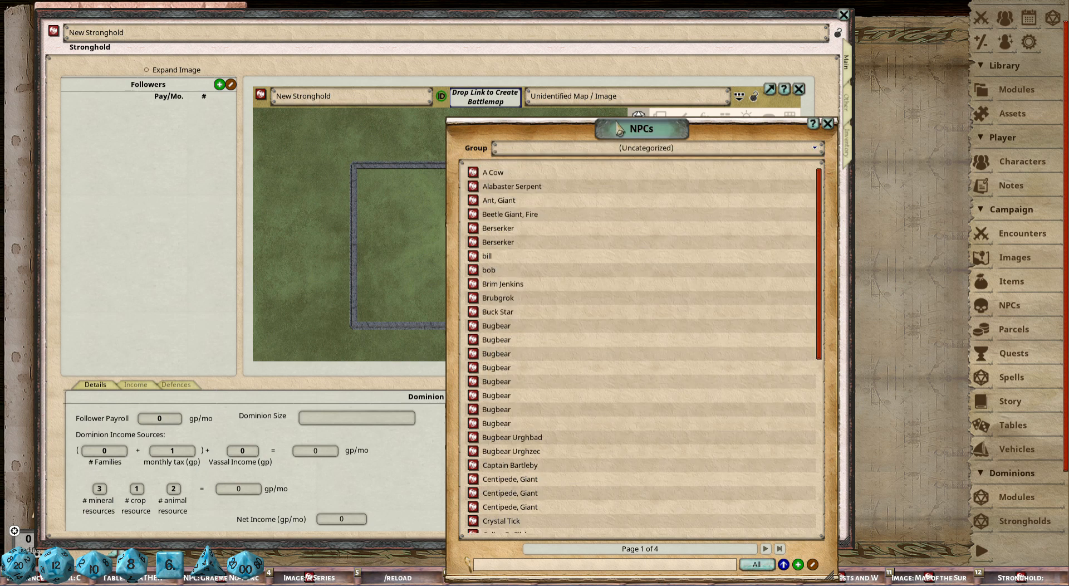
{"action": "left_click_drag", "start_coordinate": [593, 132], "coordinate": [818, 120]}
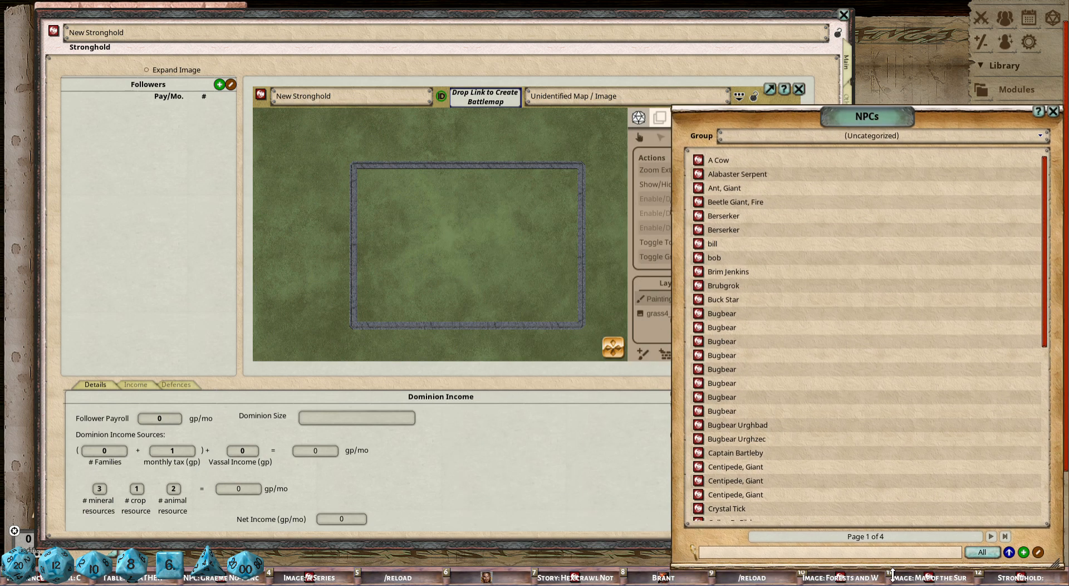
{"action": "left_click_drag", "start_coordinate": [893, 575], "coordinate": [895, 483]}
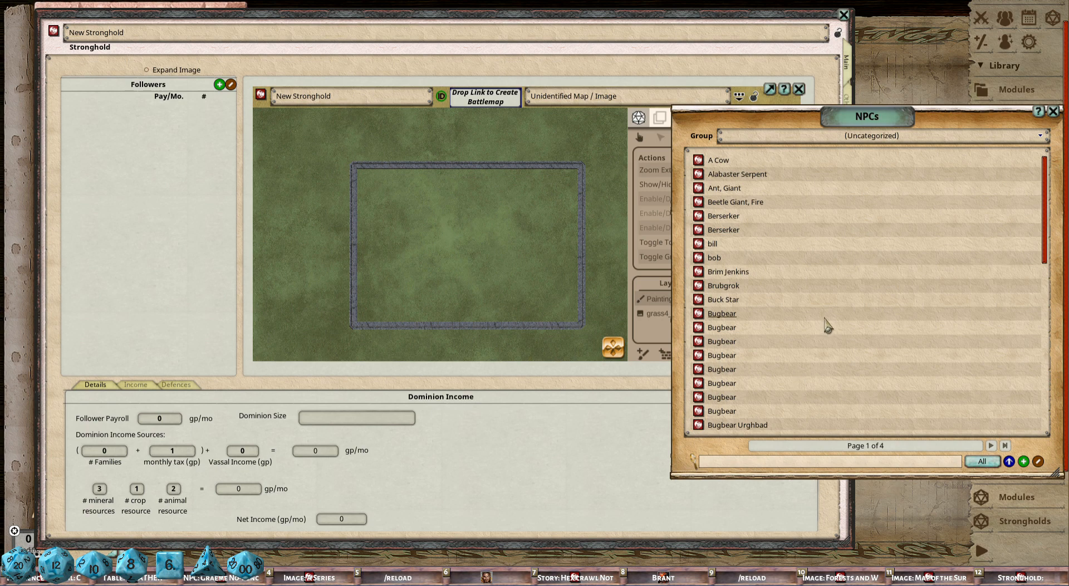
- Browse the uncategorized NPCs and inspect a Bugbear record
{"action": "scroll", "coordinate": [827, 334], "scroll_direction": "down", "scroll_amount": 5}
{"action": "scroll", "coordinate": [829, 345], "scroll_direction": "up", "scroll_amount": 3}
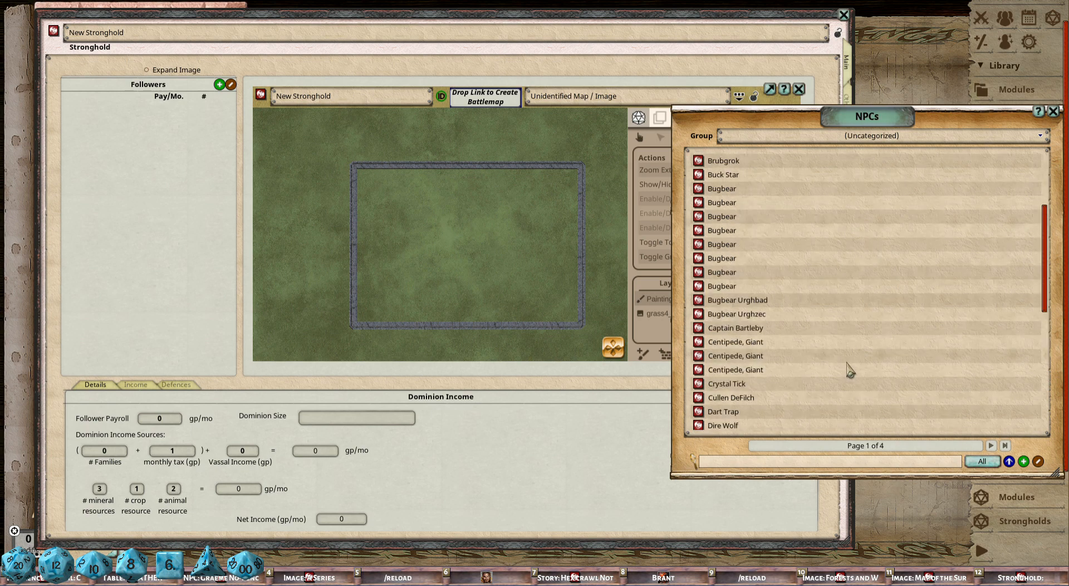
{"action": "scroll", "coordinate": [848, 371], "scroll_direction": "up", "scroll_amount": 4}
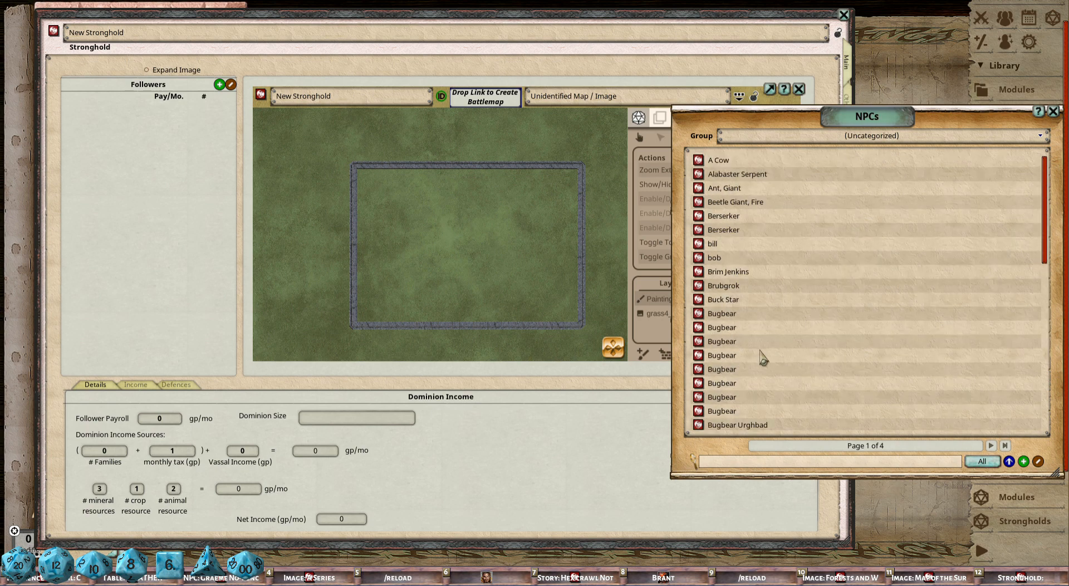
{"action": "double_click", "coordinate": [718, 327]}
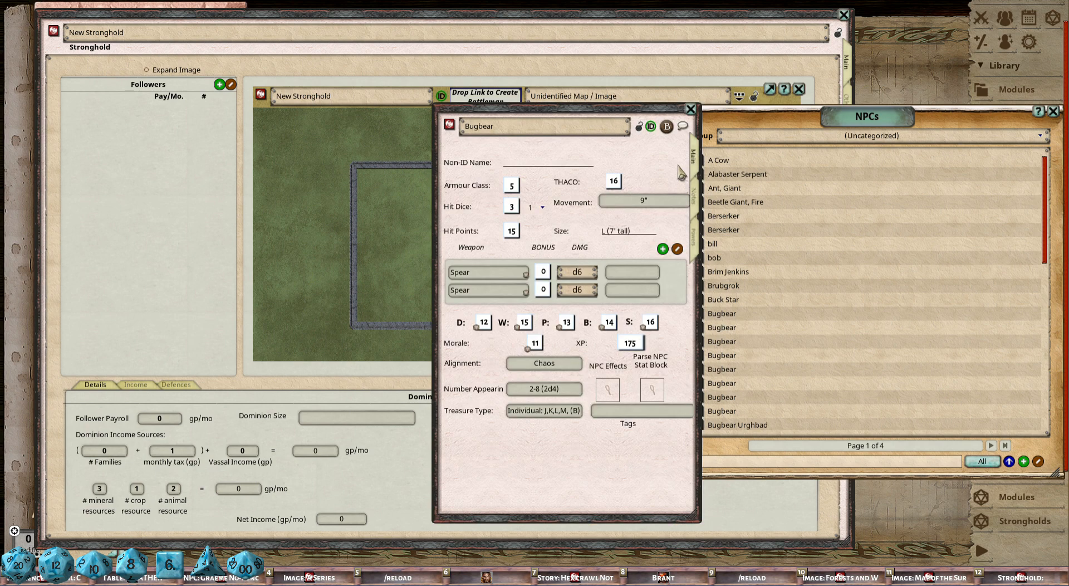
{"action": "left_click", "coordinate": [691, 109]}
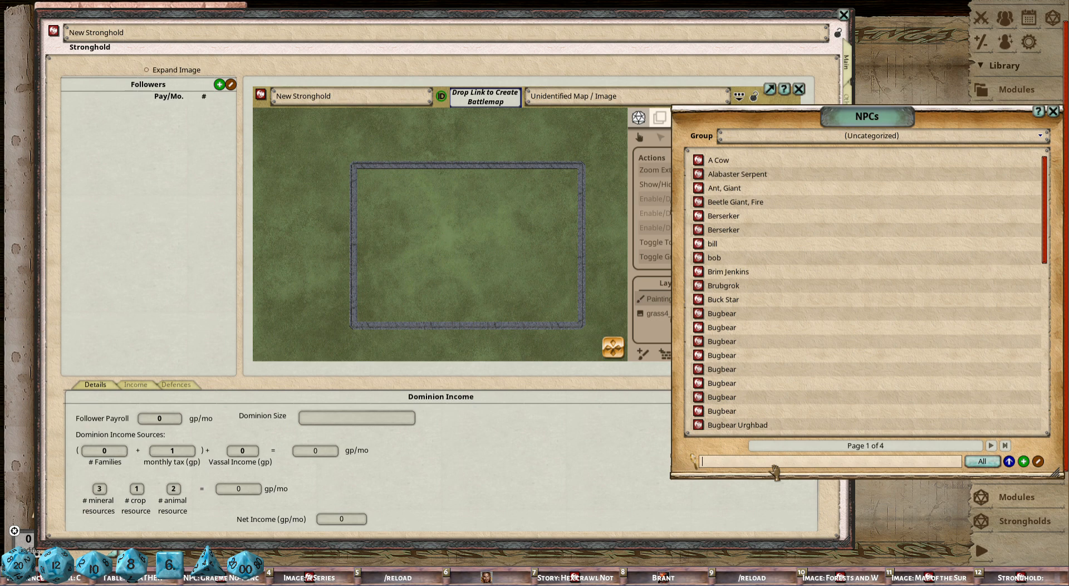
- Add three uncategorized NPCs as followers: the entries just before Brubgrok, just after "Frog, Killer" and just after Giant Crab
{"action": "left_click_drag", "start_coordinate": [699, 272], "coordinate": [189, 179]}
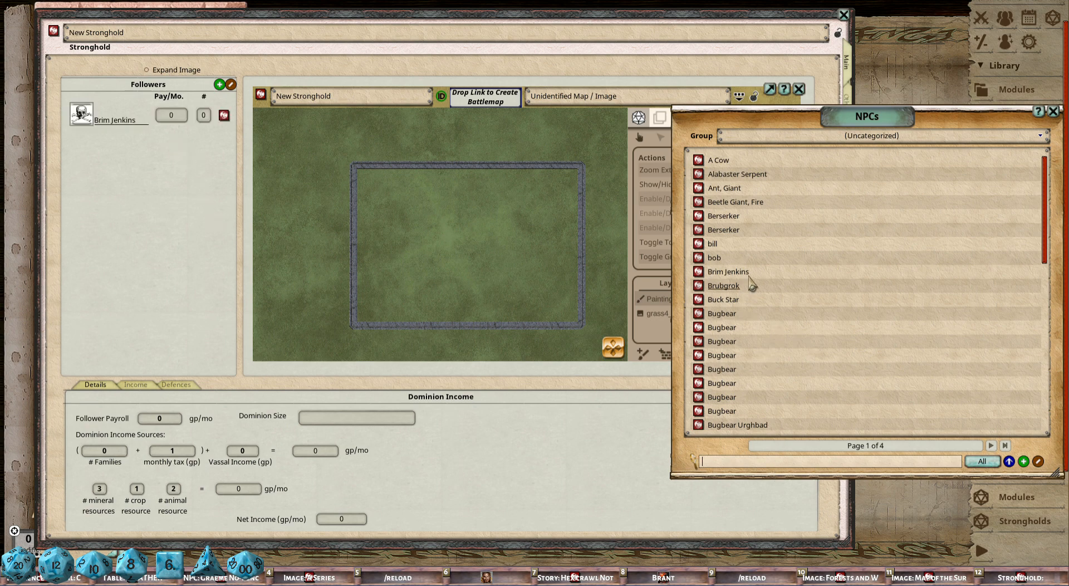
{"action": "scroll", "coordinate": [796, 334], "scroll_direction": "down", "scroll_amount": 10}
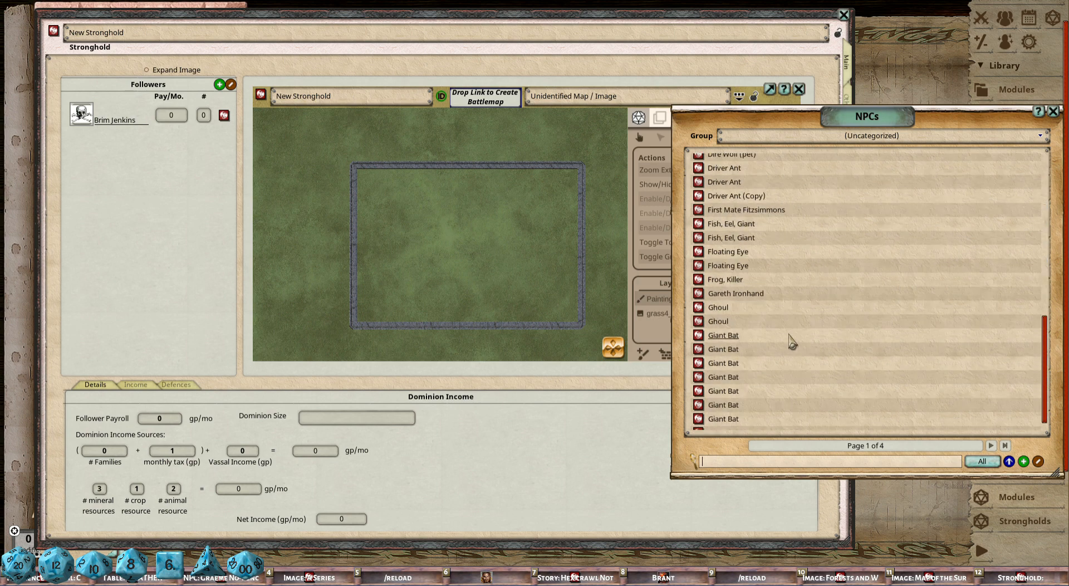
{"action": "left_click_drag", "start_coordinate": [700, 293], "coordinate": [150, 173]}
{"action": "scroll", "coordinate": [840, 353], "scroll_direction": "down", "scroll_amount": 2}
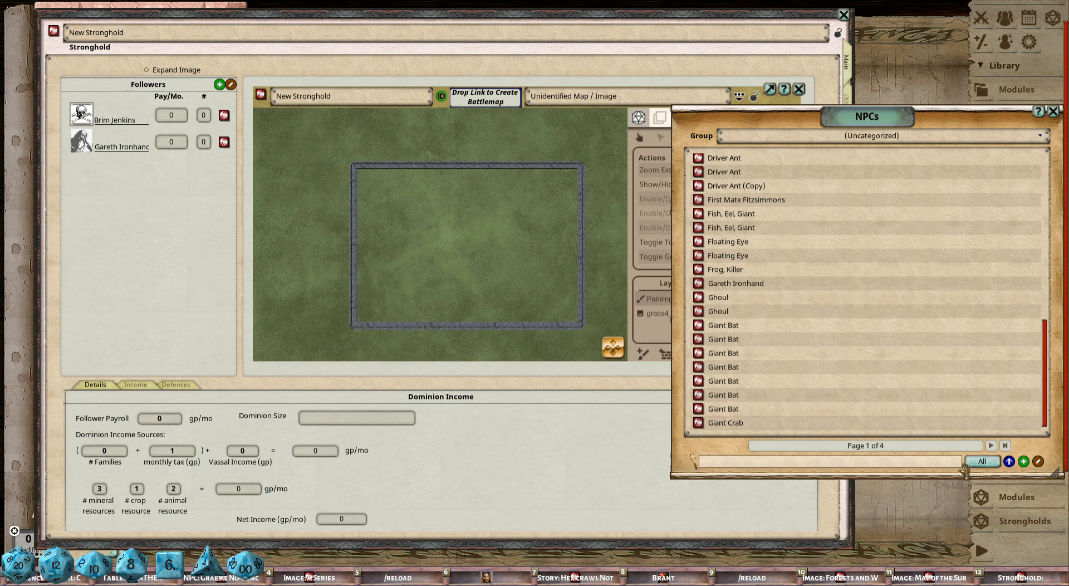
{"action": "left_click", "coordinate": [991, 446]}
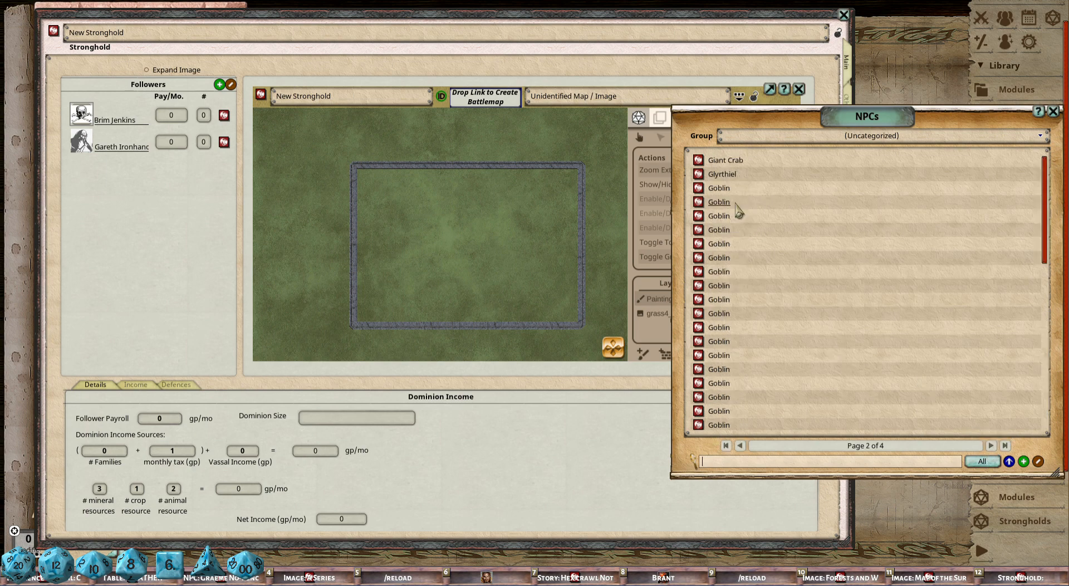
{"action": "left_click_drag", "start_coordinate": [701, 173], "coordinate": [186, 216]}
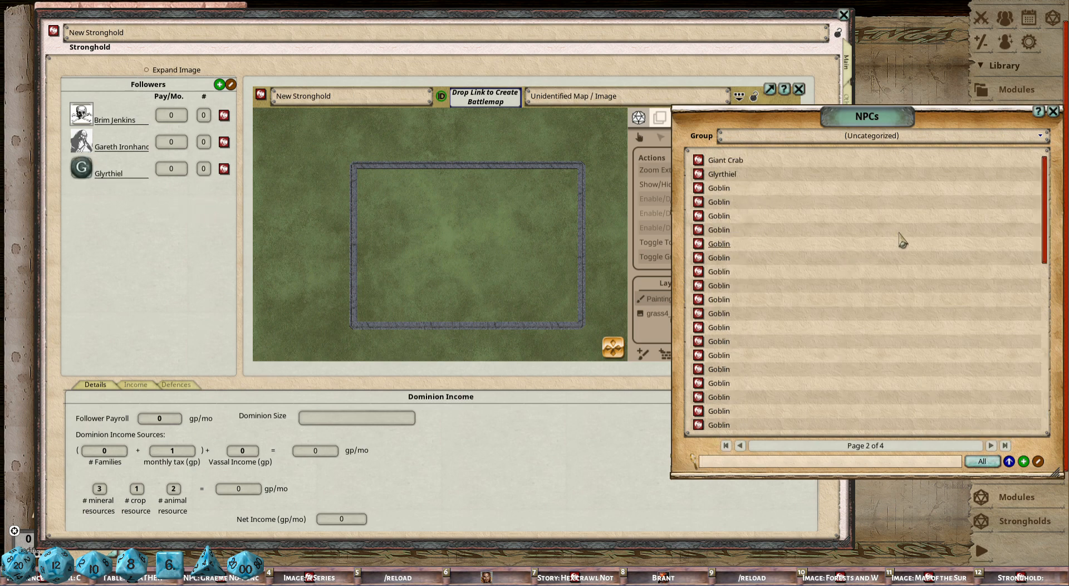
{"action": "left_click", "coordinate": [1054, 112]}
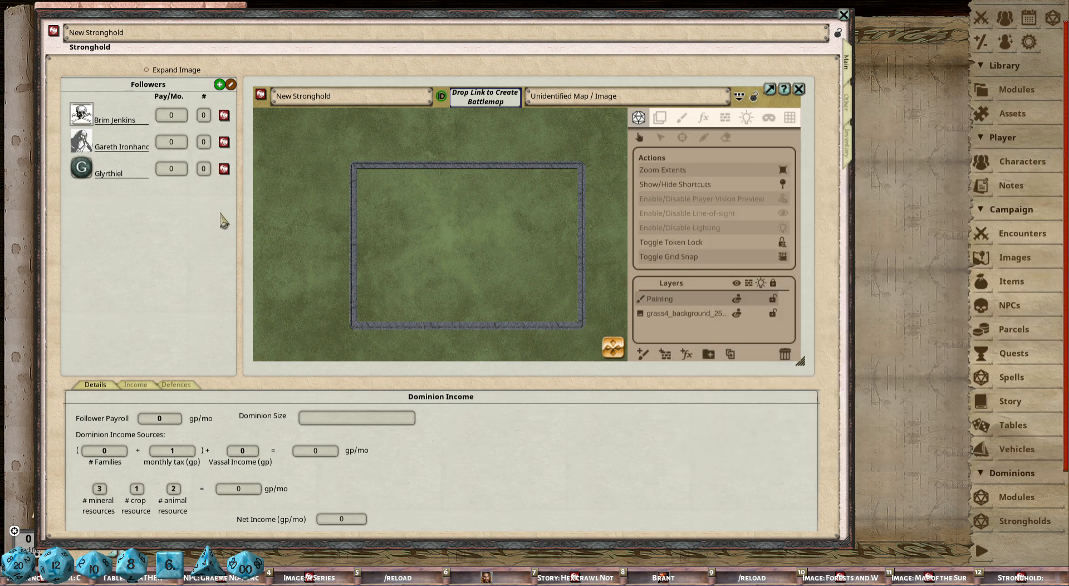
- Check the first follower's record and set the three followers' monthly pay to 50, 100 and 25, with a number of 1 each
{"action": "left_click", "coordinate": [225, 116]}
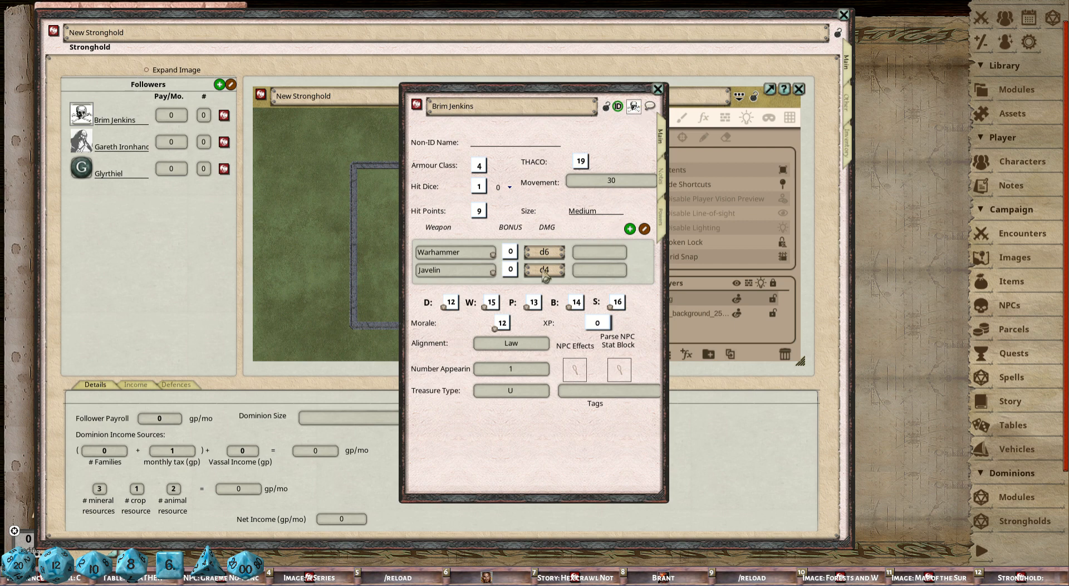
{"action": "left_click", "coordinate": [658, 89]}
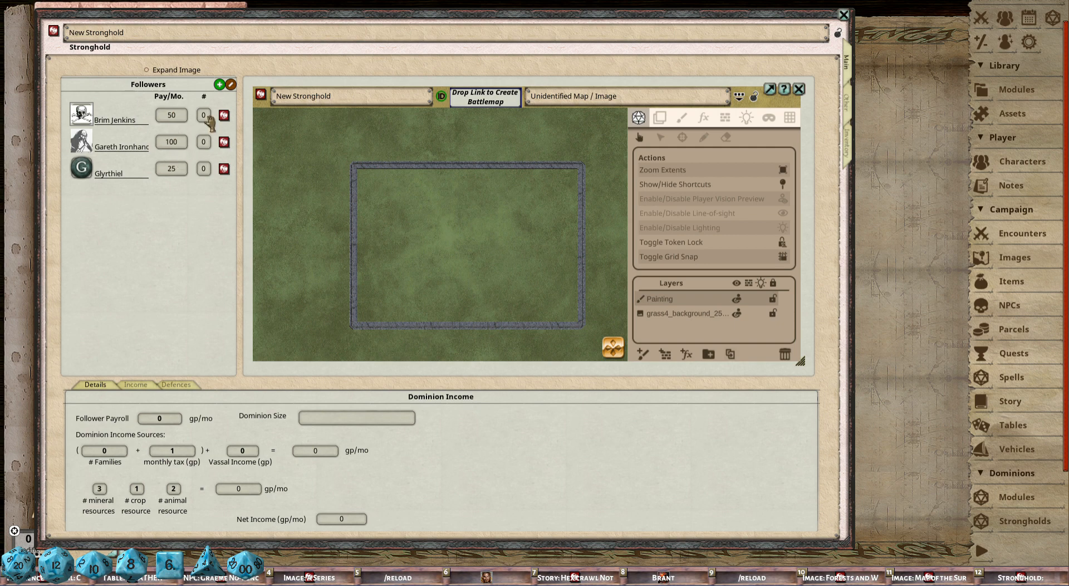
{"action": "scroll", "coordinate": [207, 117], "scroll_direction": "up", "scroll_amount": 1}
{"action": "scroll", "coordinate": [205, 142], "scroll_direction": "up", "scroll_amount": 1}
{"action": "scroll", "coordinate": [204, 169], "scroll_direction": "up", "scroll_amount": 1}
- Add the Bandit from the Old School Essentials Referee's Tome group to the followers
{"action": "left_click", "coordinate": [1005, 305]}
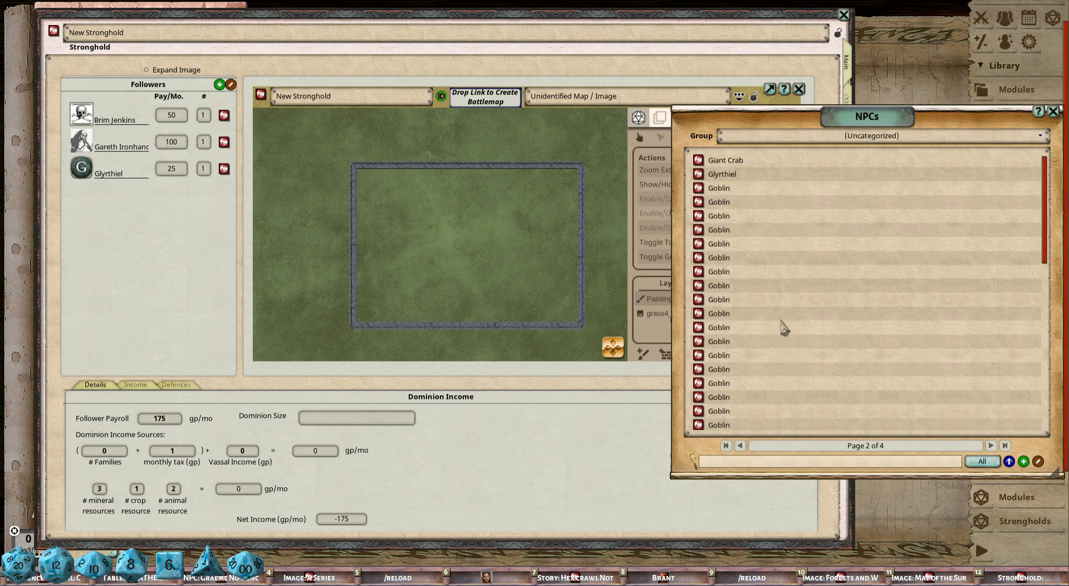
{"action": "left_click", "coordinate": [804, 135]}
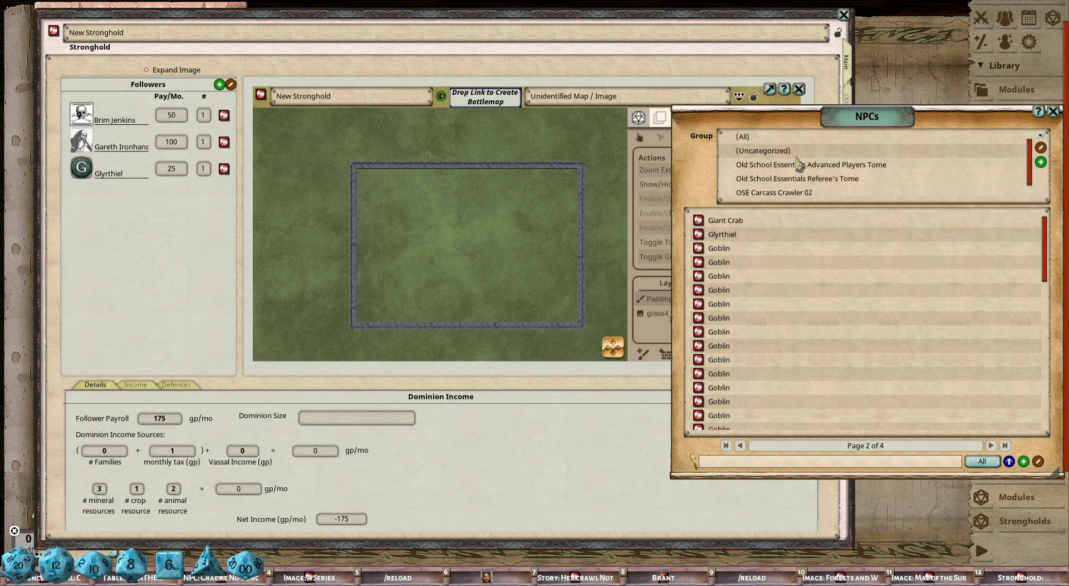
{"action": "left_click", "coordinate": [833, 167]}
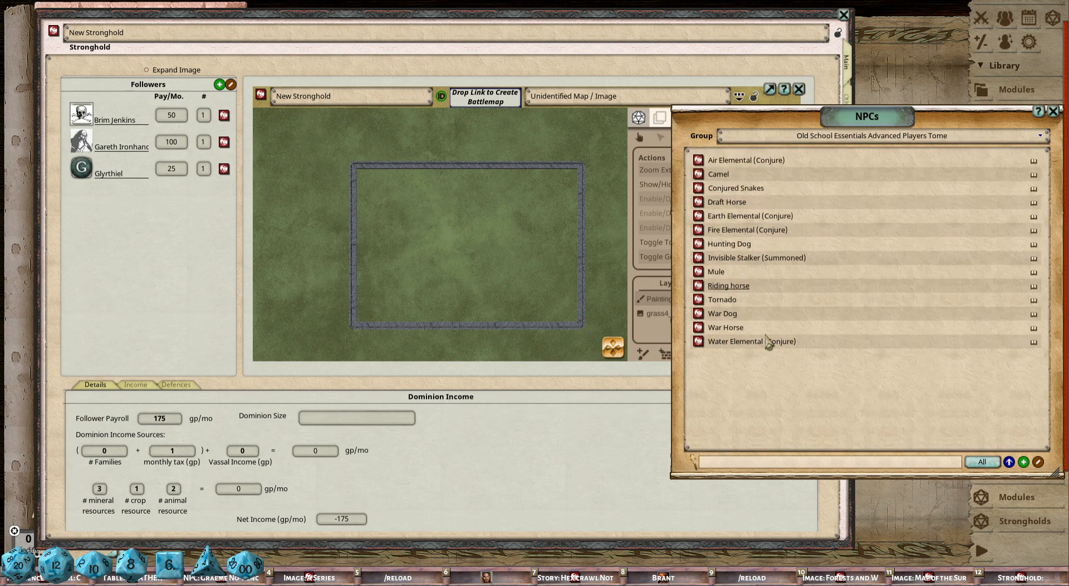
{"action": "left_click", "coordinate": [802, 137]}
{"action": "left_click", "coordinate": [842, 180]}
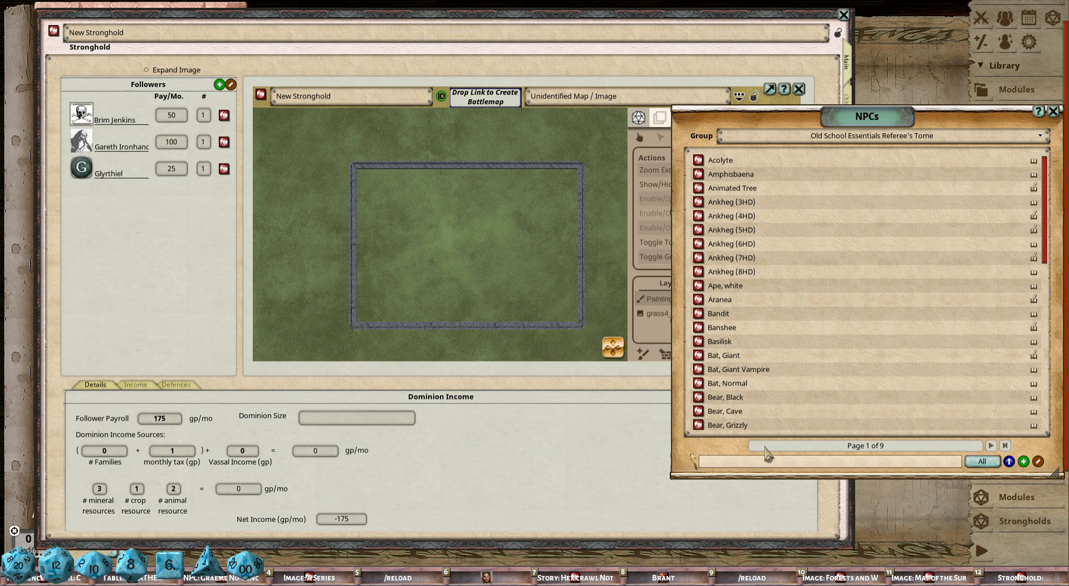
{"action": "left_click_drag", "start_coordinate": [686, 316], "coordinate": [134, 214]}
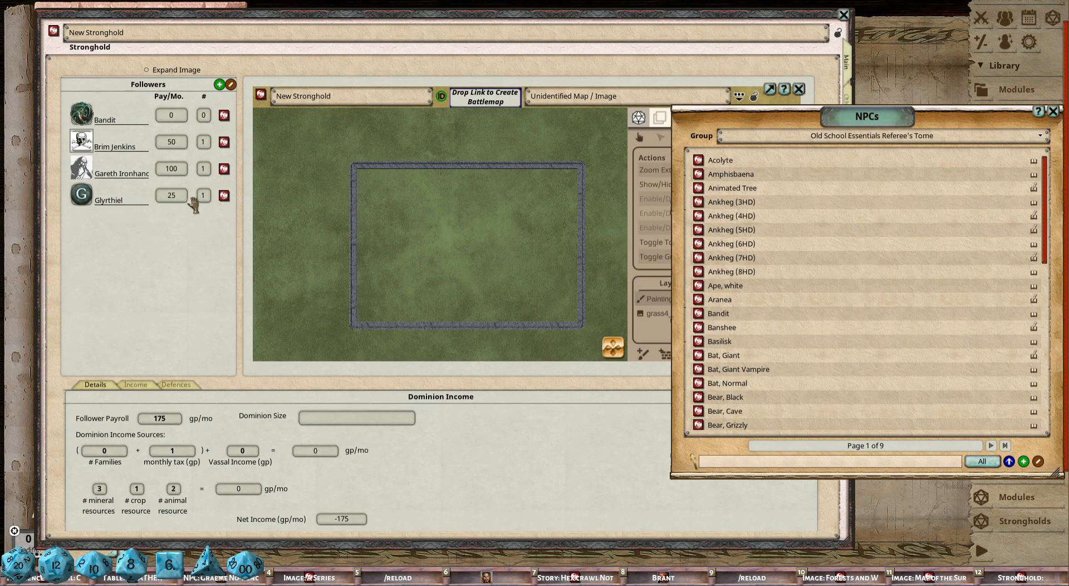
- Set the Bandit's monthly pay to 10 and number to 5, and close the NPC list
{"action": "left_click", "coordinate": [177, 116]}
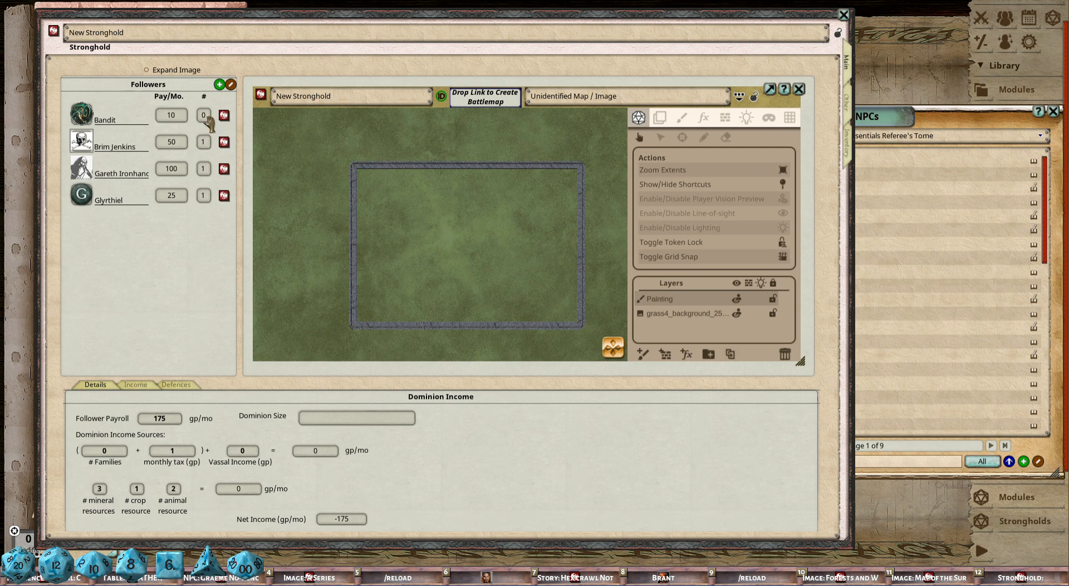
{"action": "left_click", "coordinate": [888, 117]}
{"action": "left_click", "coordinate": [1053, 112]}
{"action": "scroll", "coordinate": [494, 215], "scroll_direction": "down", "scroll_amount": 2}
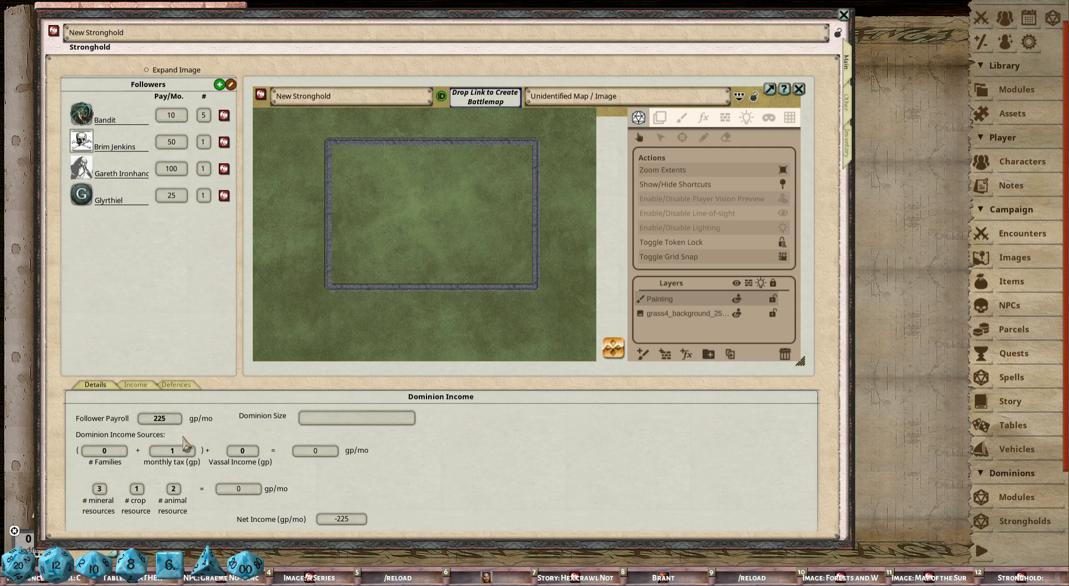
- Reposition and enlarge the stronghold record, and review its income, defences and construction details
{"action": "left_click", "coordinate": [139, 387]}
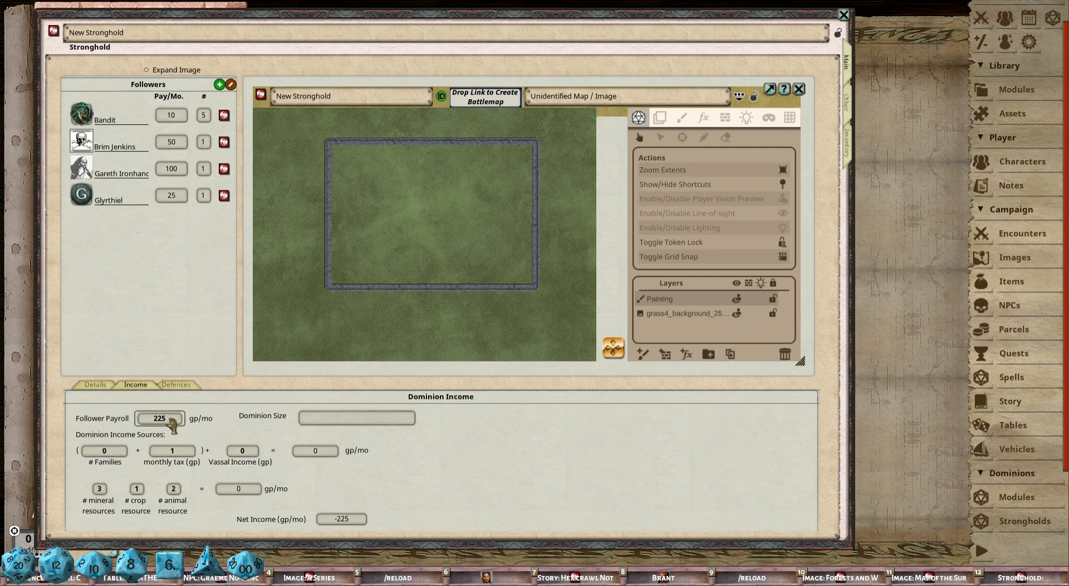
{"action": "left_click_drag", "start_coordinate": [504, 491], "coordinate": [564, 472]}
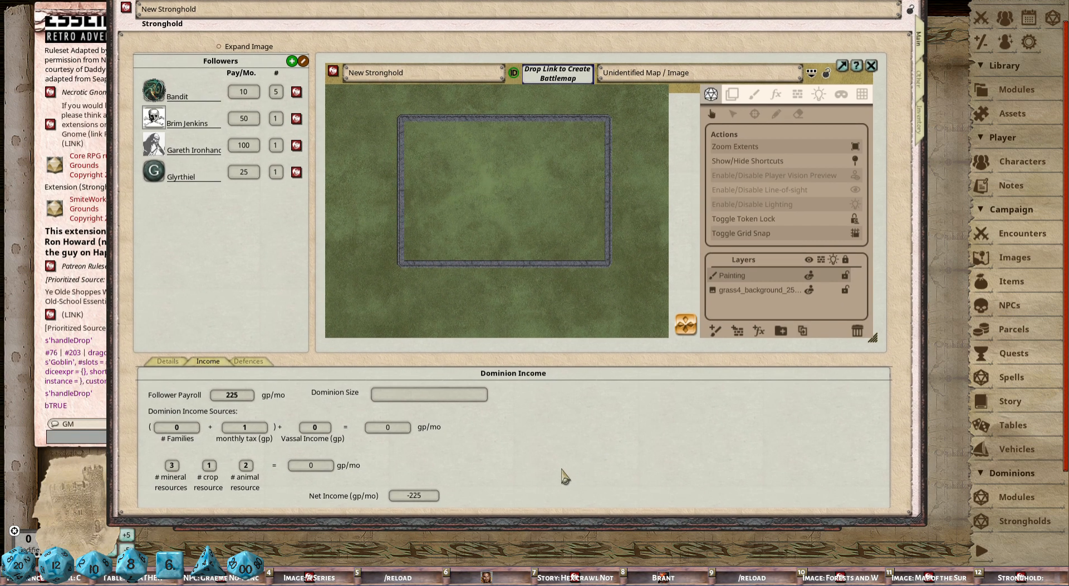
{"action": "left_click_drag", "start_coordinate": [577, 529], "coordinate": [585, 551]}
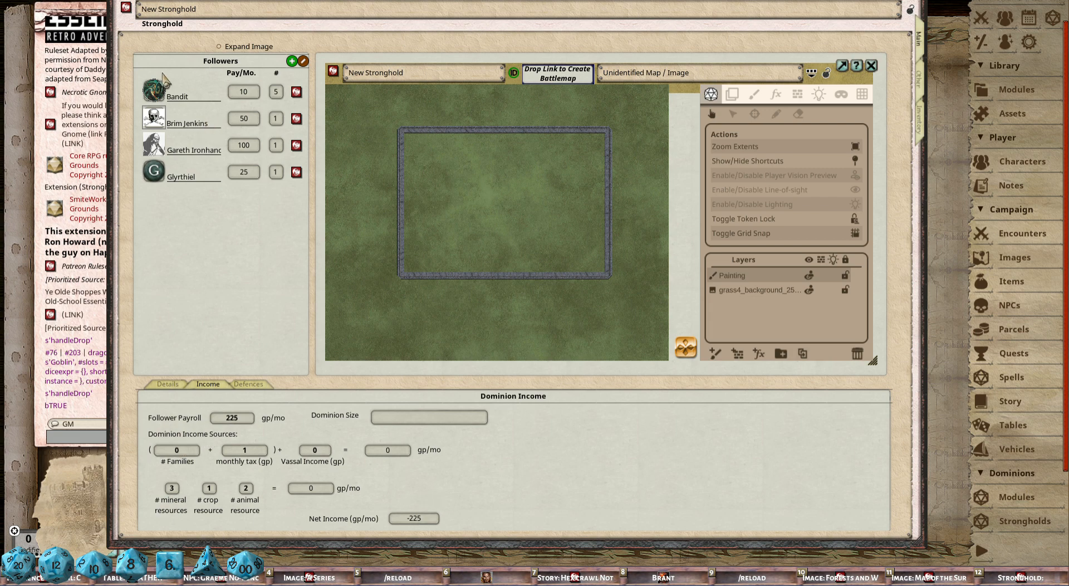
{"action": "left_click", "coordinate": [167, 384]}
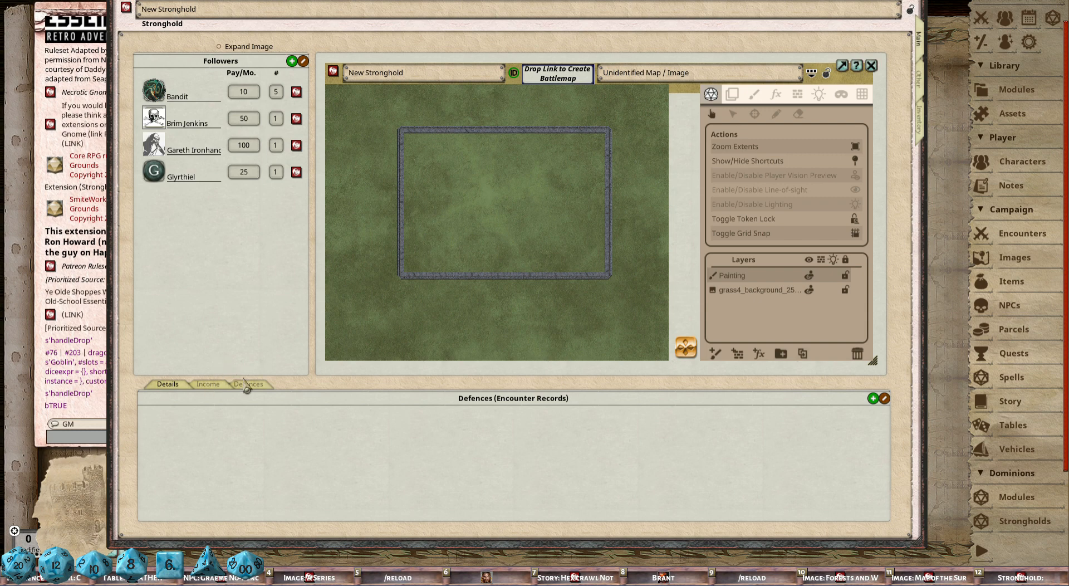
{"action": "left_click", "coordinate": [248, 385]}
{"action": "left_click", "coordinate": [207, 384]}
{"action": "left_click", "coordinate": [167, 384]}
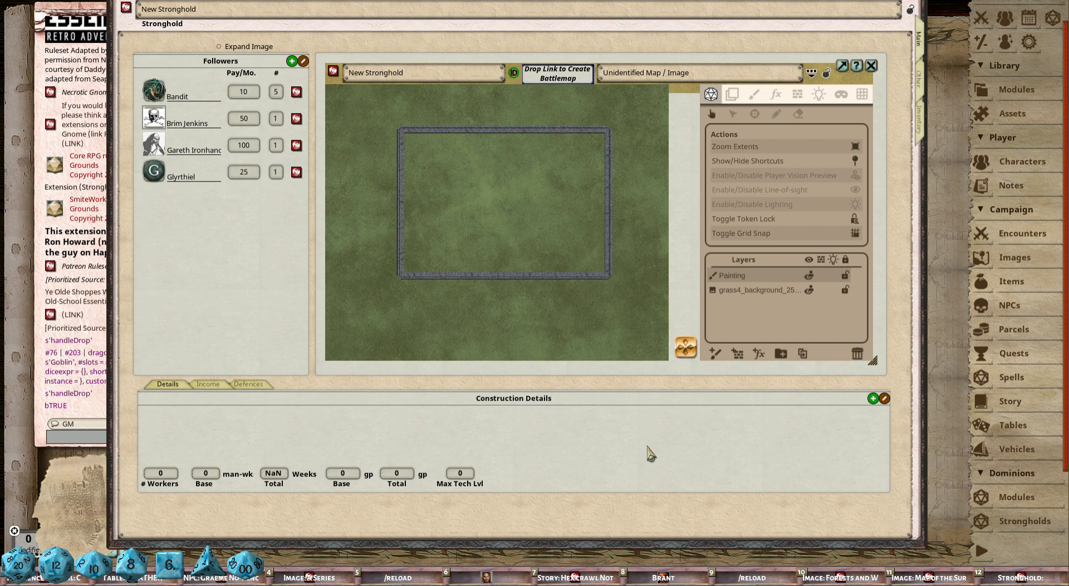
- Draw a measuring arrow about 145' long across the grass just below the lower wall on the stronghold map
{"action": "left_click_drag", "start_coordinate": [424, 289], "coordinate": [612, 290]}
{"action": "scroll", "coordinate": [515, 303], "scroll_direction": "up", "scroll_amount": 3}
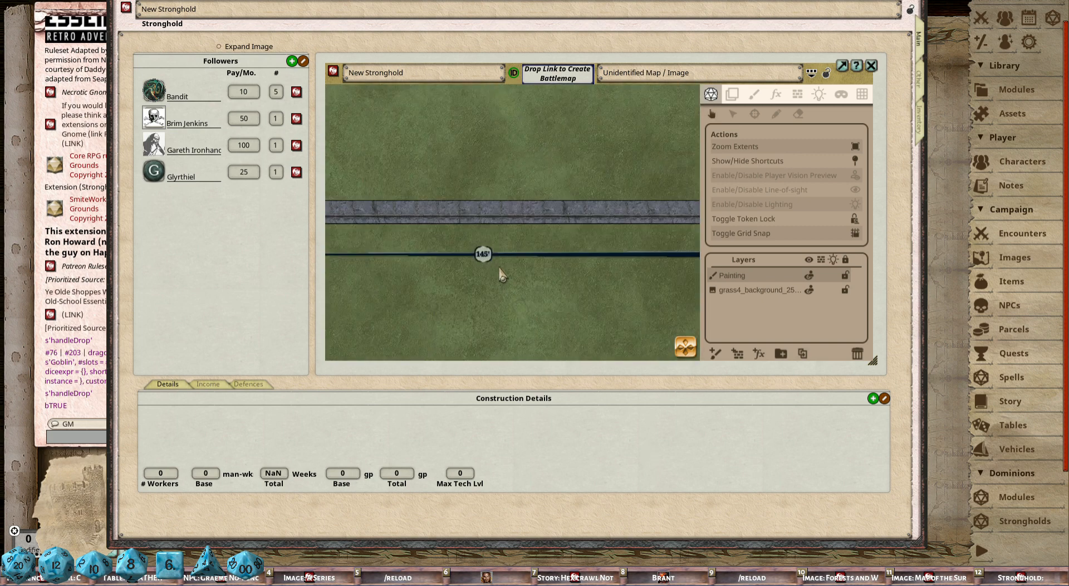
{"action": "scroll", "coordinate": [501, 273], "scroll_direction": "down", "scroll_amount": 3}
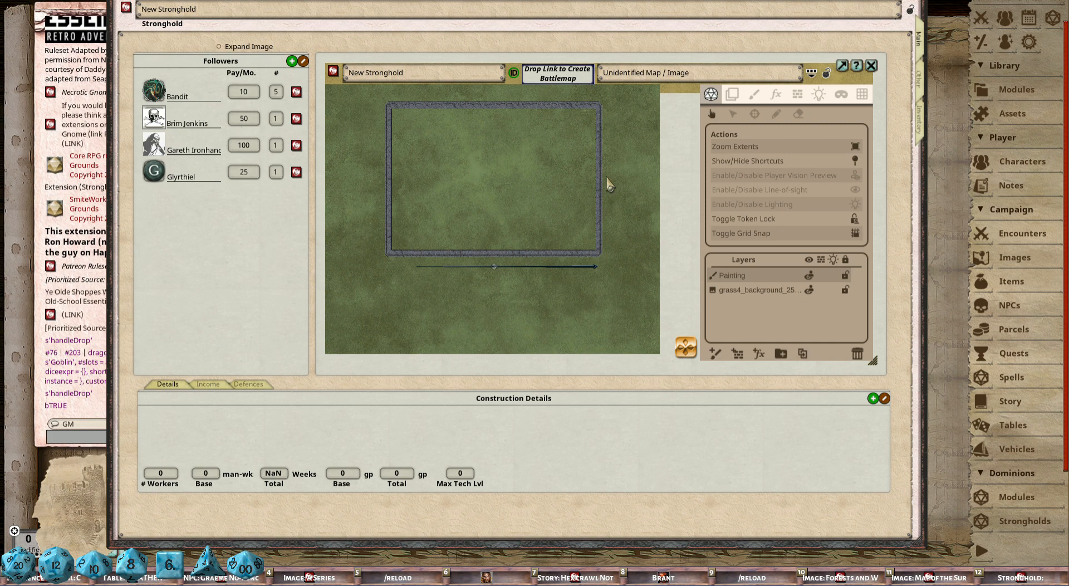
- Open the "Barbican, Small" record from the Dominions module list, close the list and place the record beside the construction details
{"action": "left_click", "coordinate": [1019, 499]}
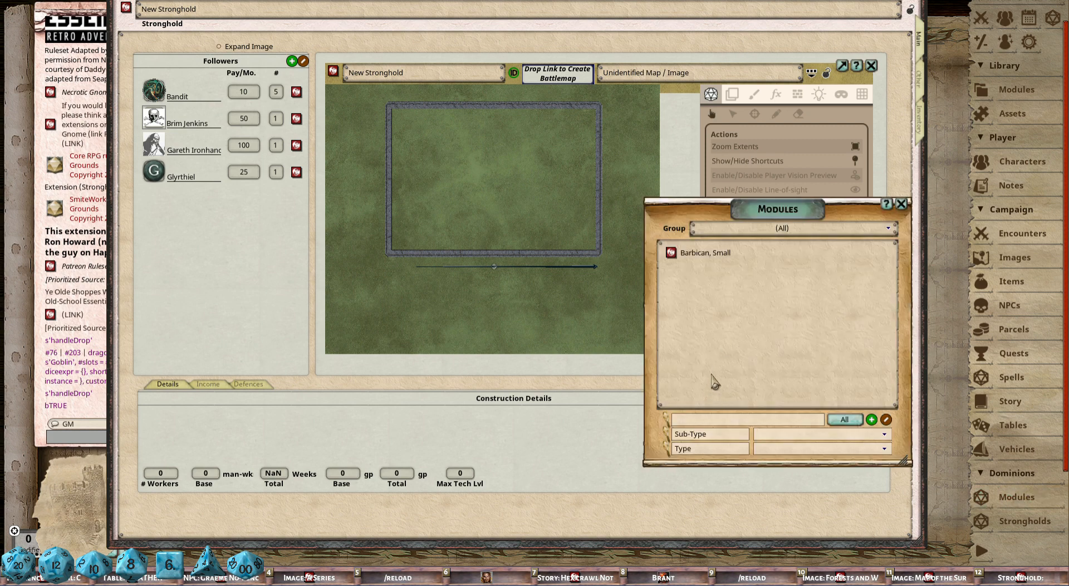
{"action": "left_click", "coordinate": [671, 254]}
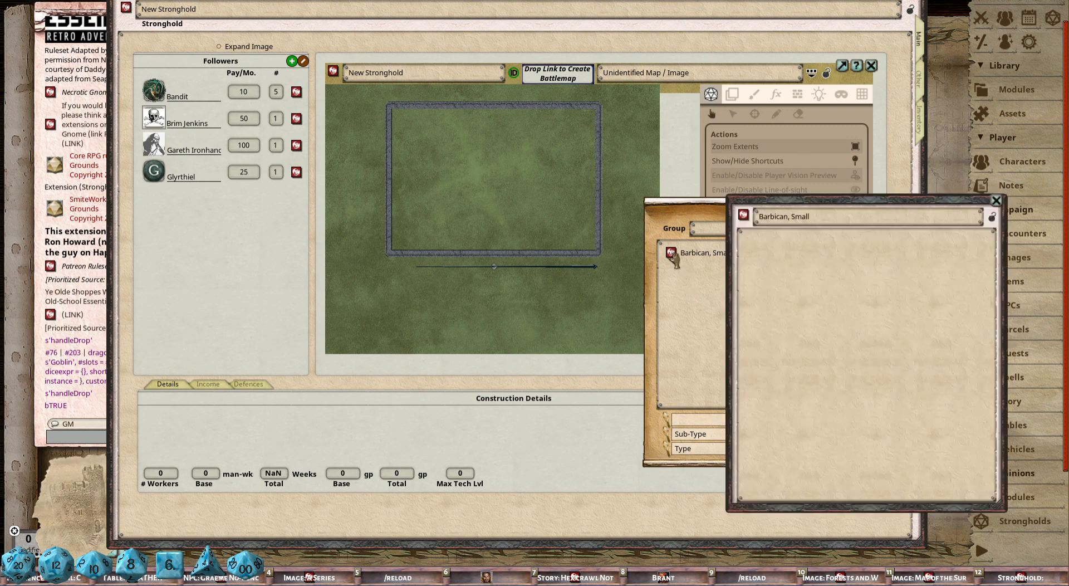
{"action": "left_click", "coordinate": [675, 371]}
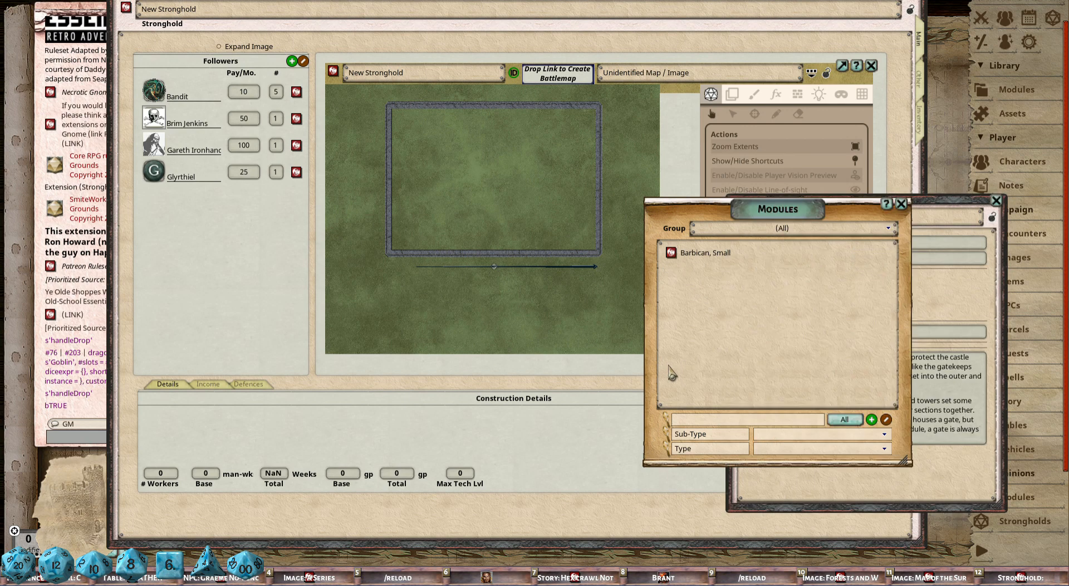
{"action": "left_click", "coordinate": [901, 205]}
{"action": "left_click_drag", "start_coordinate": [903, 205], "coordinate": [829, 144]}
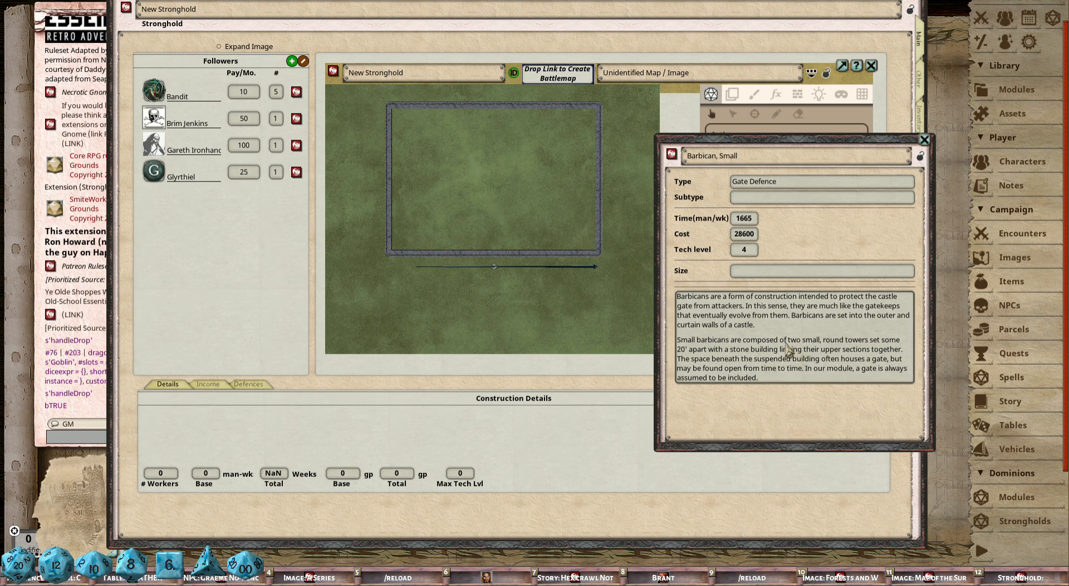
- Set the size of the small barbican to "40 x 20 and 500 sq feet"
{"action": "left_click", "coordinate": [769, 271]}
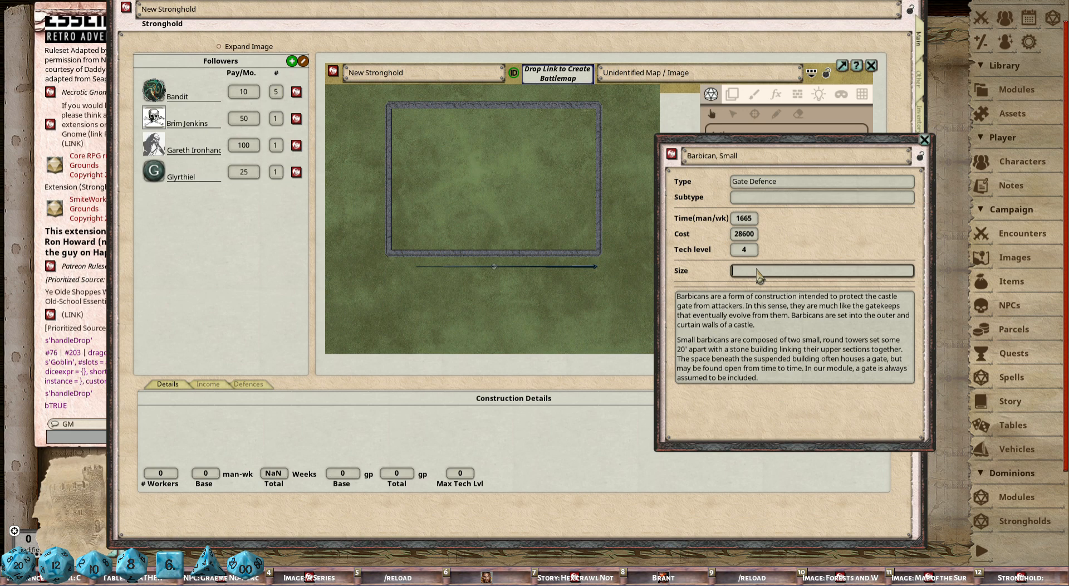
{"action": "type", "text": "0"}
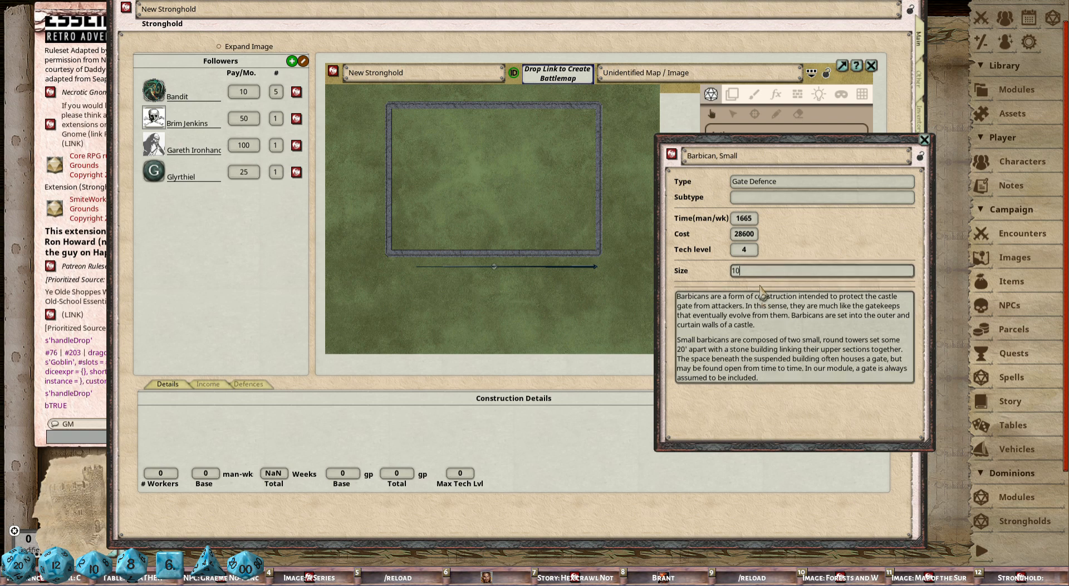
{"action": "key", "text": "BackSpace"}
{"action": "key", "text": "BackSpace"}
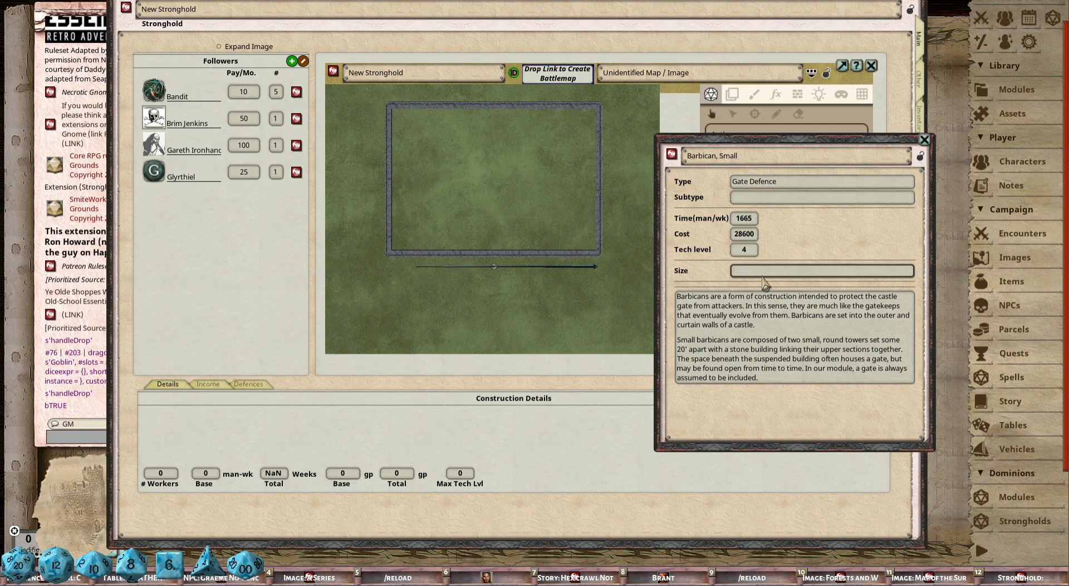
{"action": "type", "text": "40"}
{"action": "type", "text": " x 20"}
{"action": "type", "text": " and"}
{"action": "type", "text": " 50-"}
{"action": "type", "text": "0 sq"}
{"action": "type", "text": " feet"}
{"action": "left_click", "coordinate": [799, 351]}
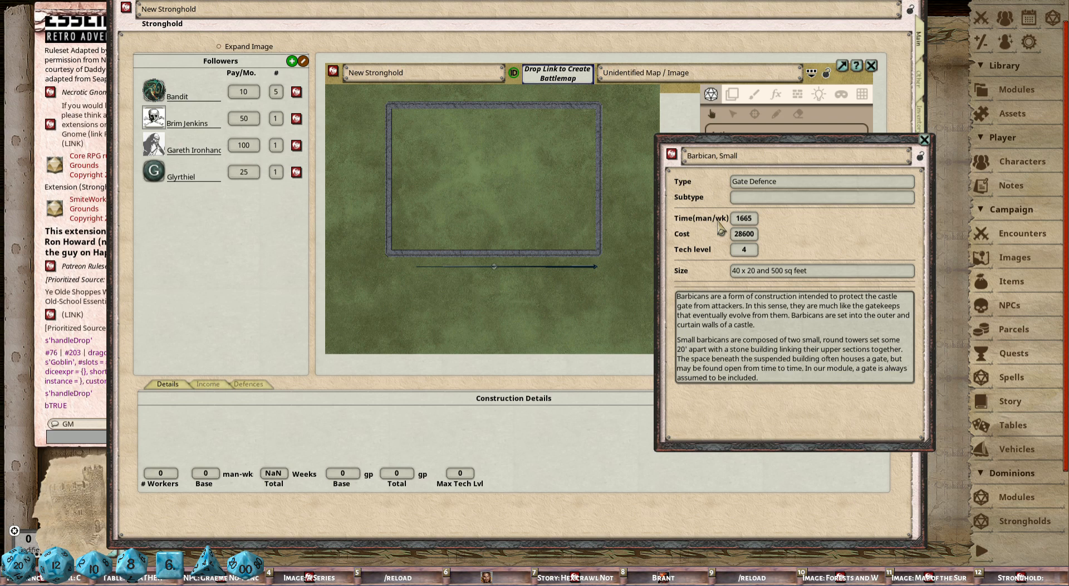
- Lock the "Barbican, Small" record, add it to the stronghold's construction details and move the record out of the way
{"action": "left_click", "coordinate": [752, 235]}
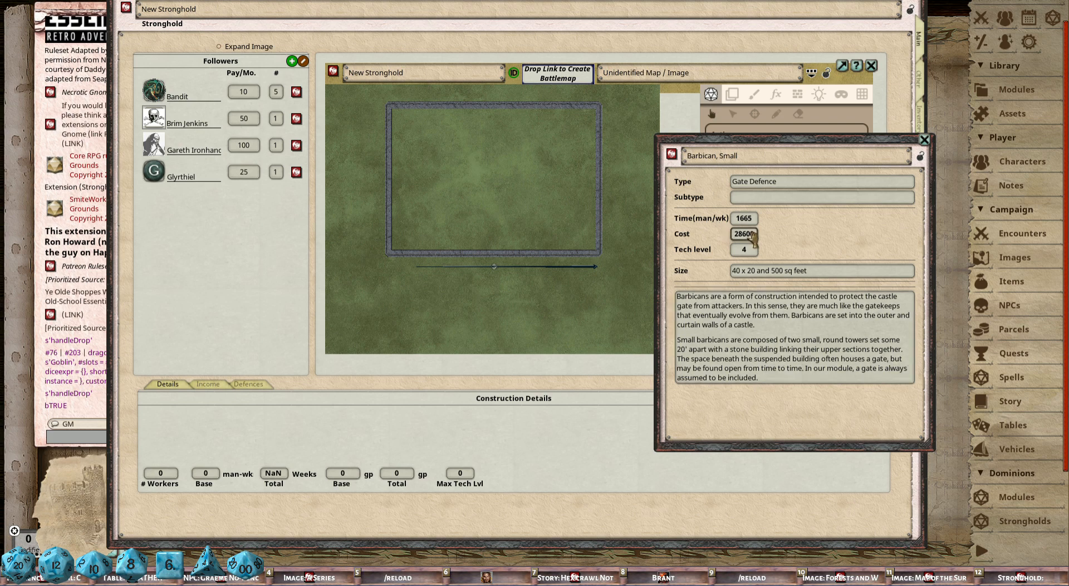
{"action": "left_click", "coordinate": [756, 250]}
{"action": "left_click", "coordinate": [925, 167]}
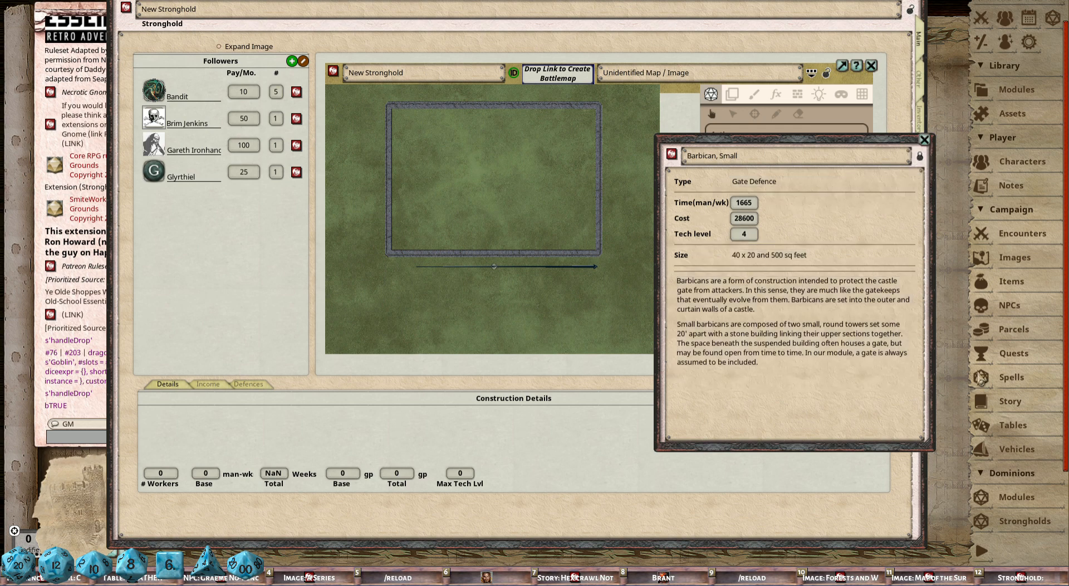
{"action": "left_click_drag", "start_coordinate": [341, 405], "coordinate": [343, 429]}
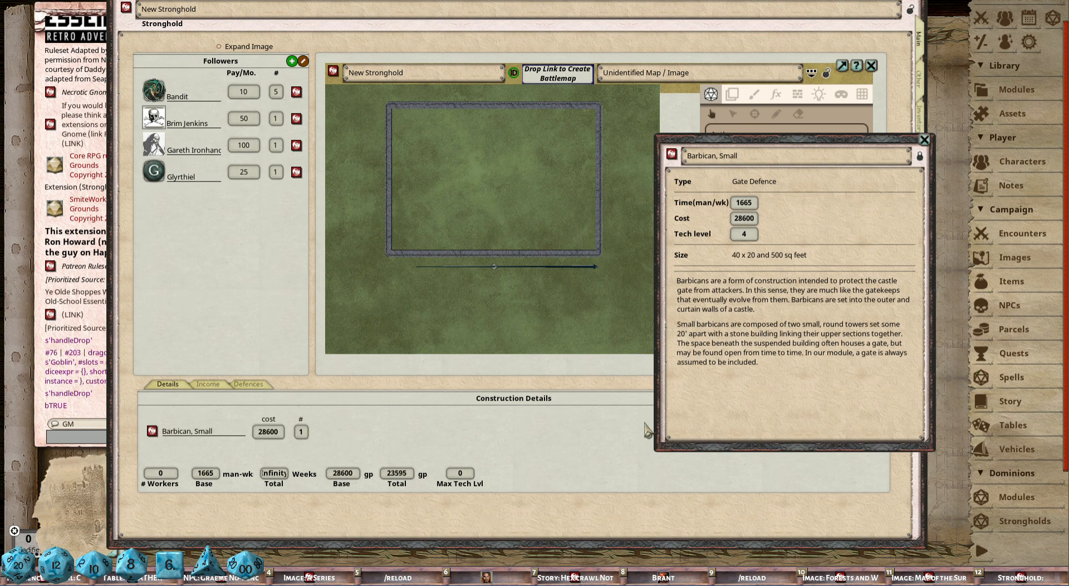
{"action": "left_click_drag", "start_coordinate": [682, 430], "coordinate": [868, 445]}
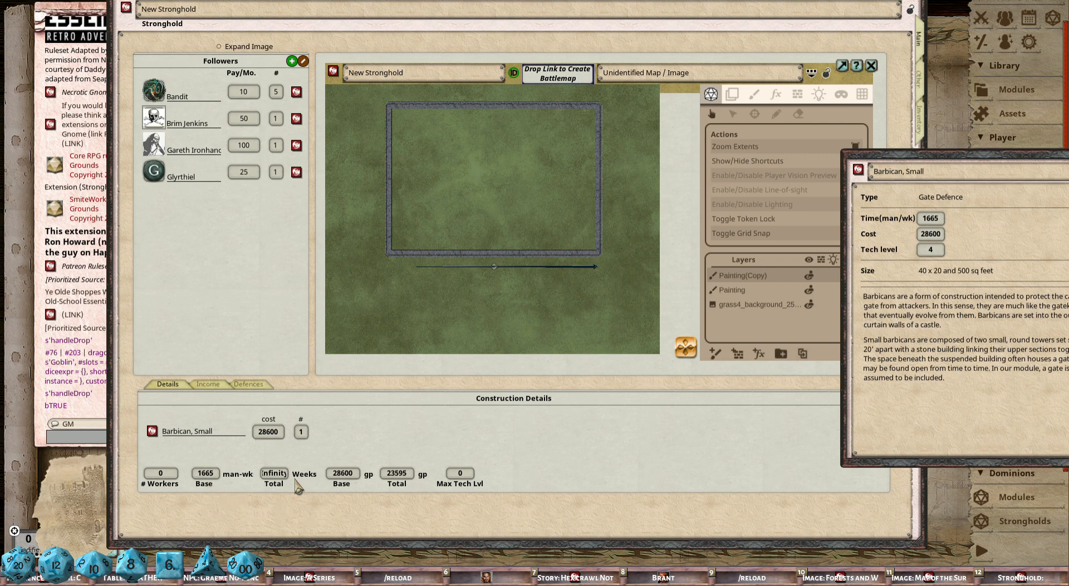
- Set the number of construction workers to 1 and the maximum tech level to 4
{"action": "left_click", "coordinate": [165, 475]}
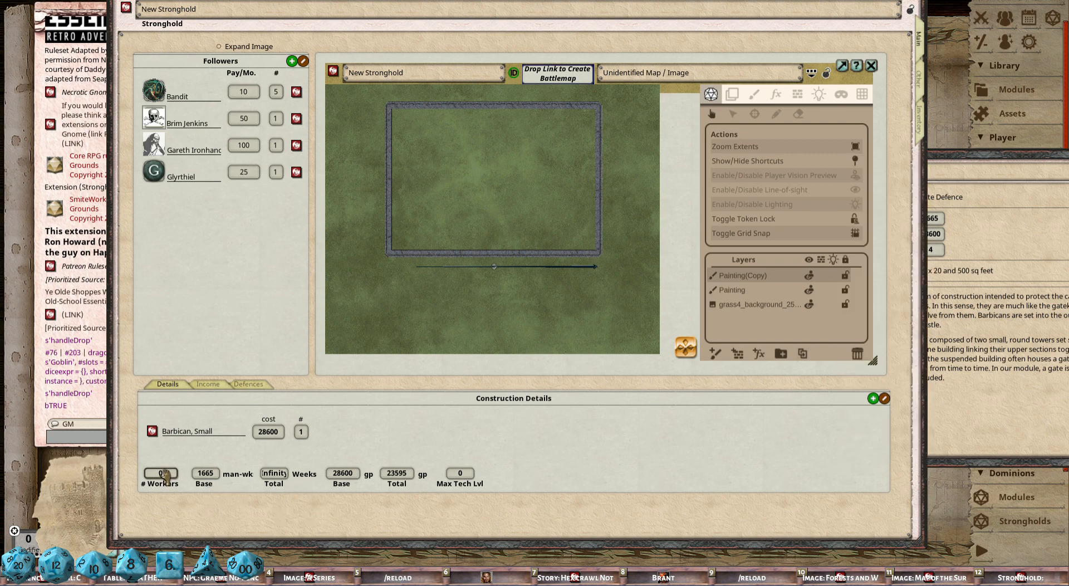
{"action": "type", "text": "1"}
{"action": "left_click", "coordinate": [458, 473]}
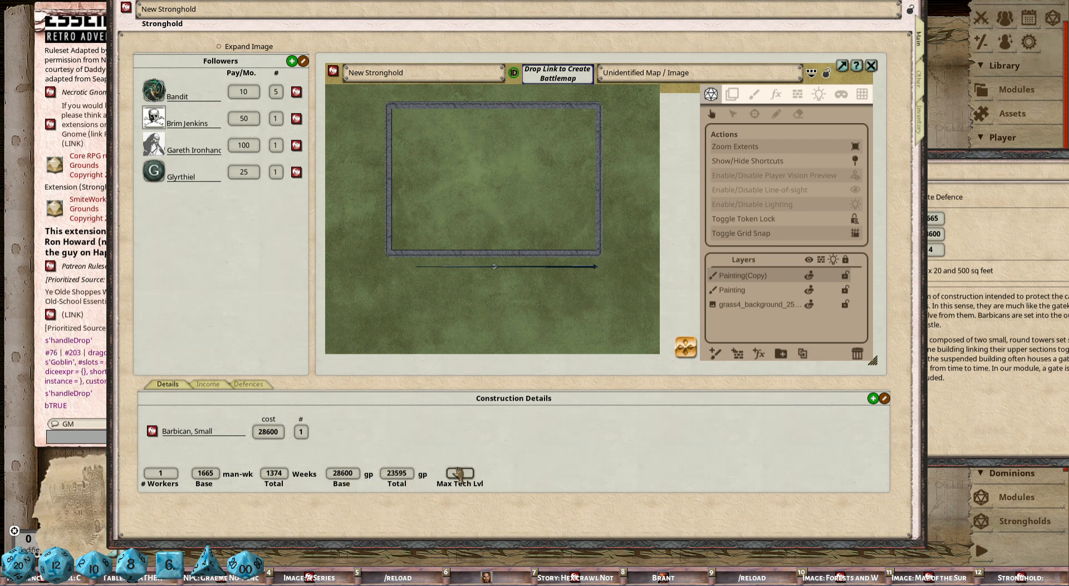
{"action": "type", "text": "4"}
- In the construction data, set the terrain multiplier to 1.1, resource availability to 0.8 and the settlement tech level to 4
{"action": "left_click_drag", "start_coordinate": [912, 125], "coordinate": [861, 127]}
{"action": "left_click", "coordinate": [872, 84]}
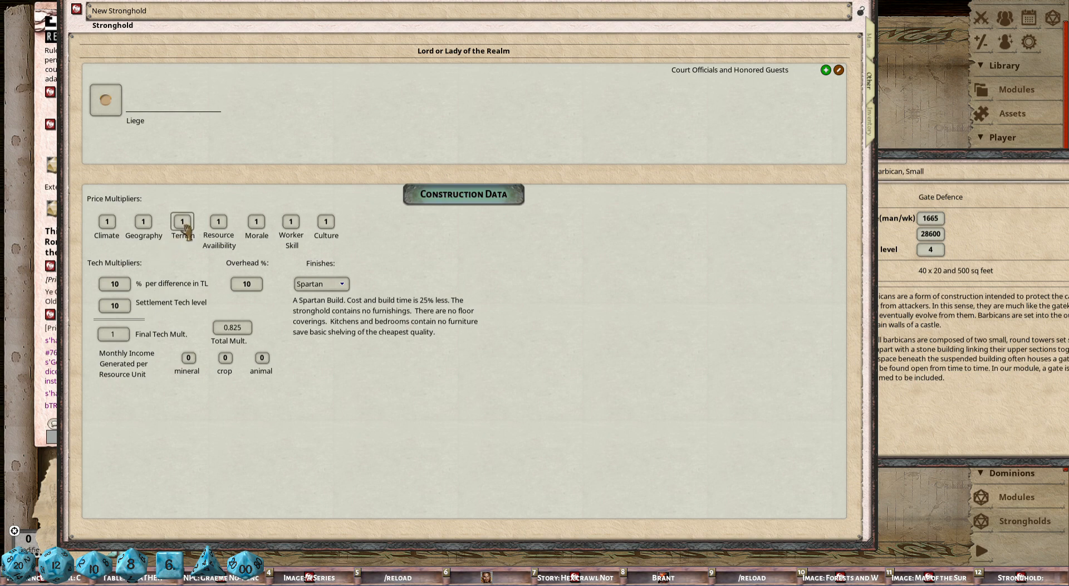
{"action": "type", "text": "0.1"}
{"action": "scroll", "coordinate": [189, 226], "scroll_direction": "up", "scroll_amount": 1}
{"action": "scroll", "coordinate": [233, 225], "scroll_direction": "down", "scroll_amount": 2}
{"action": "left_click", "coordinate": [262, 224]}
{"action": "scroll", "coordinate": [119, 313], "scroll_direction": "down", "scroll_amount": 8}
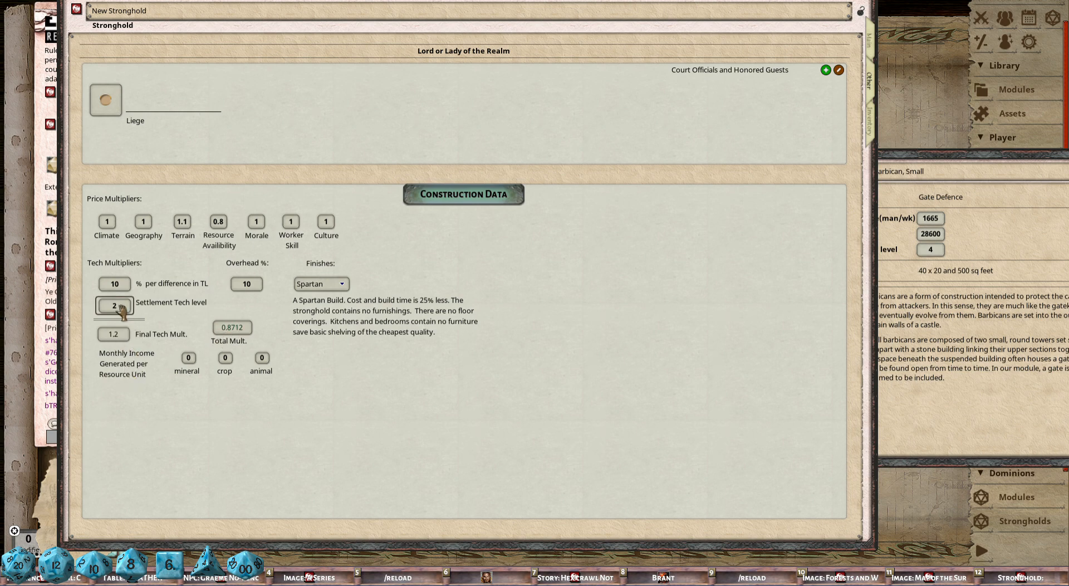
{"action": "scroll", "coordinate": [121, 311], "scroll_direction": "up", "scroll_amount": 2}
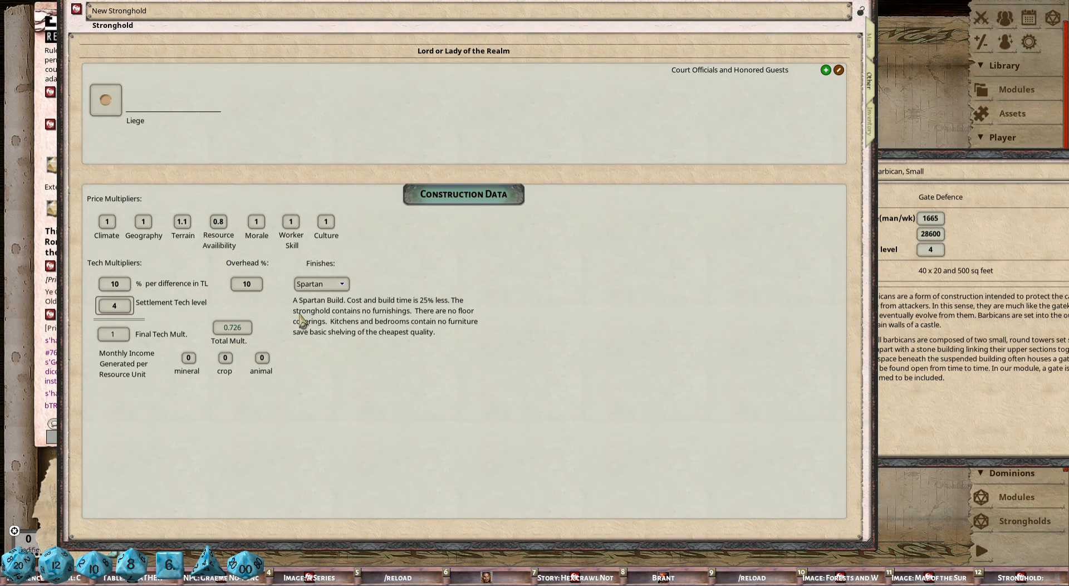
- Try overhead percentages of 20 and 25 in the construction data, and restore the overhead to 10
{"action": "left_click", "coordinate": [253, 287]}
{"action": "type", "text": "2"}
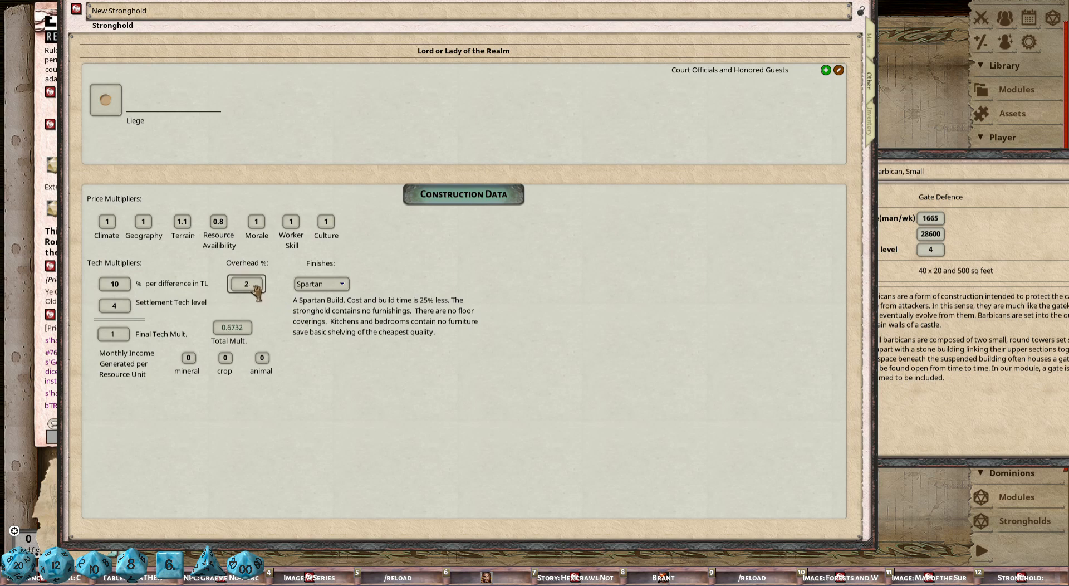
{"action": "type", "text": "0"}
{"action": "left_click", "coordinate": [111, 284]}
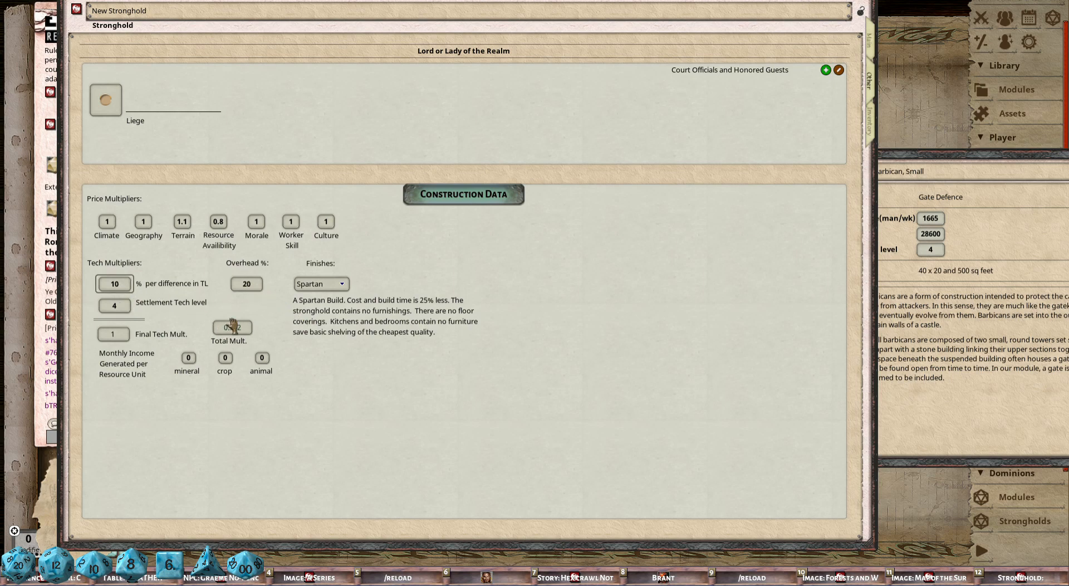
{"action": "left_click", "coordinate": [248, 285]}
{"action": "type", "text": "10"}
{"action": "key", "text": "BackSpace"}
{"action": "key", "text": "BackSpace"}
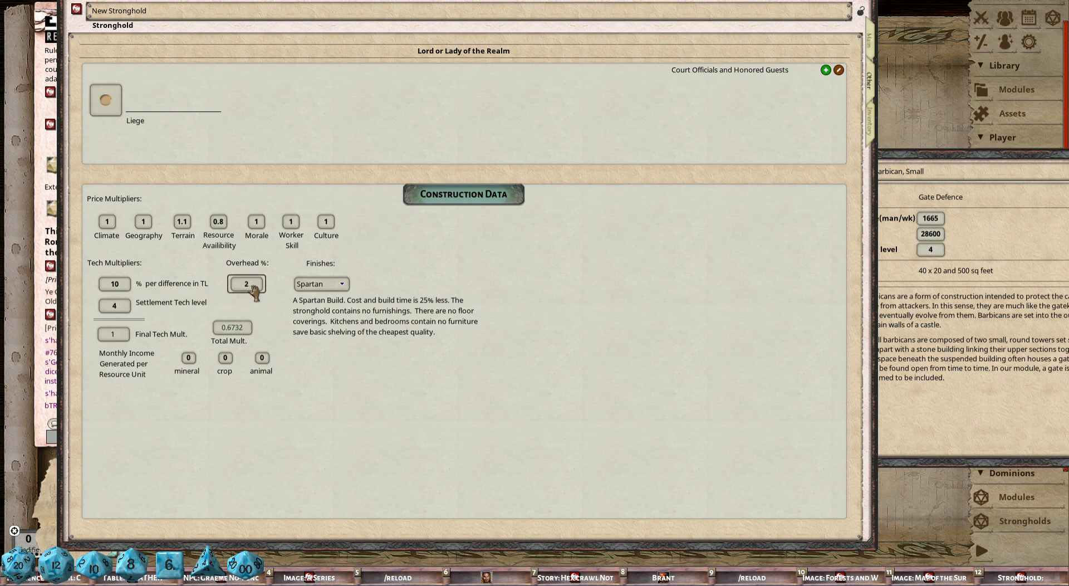
{"action": "type", "text": "25"}
{"action": "key", "text": "BackSpace"}
{"action": "key", "text": "BackSpace"}
{"action": "type", "text": "10"}
- Try the Standard and Spartan finishes for the stronghold, and set the finish to Ornate
{"action": "left_click", "coordinate": [326, 285]}
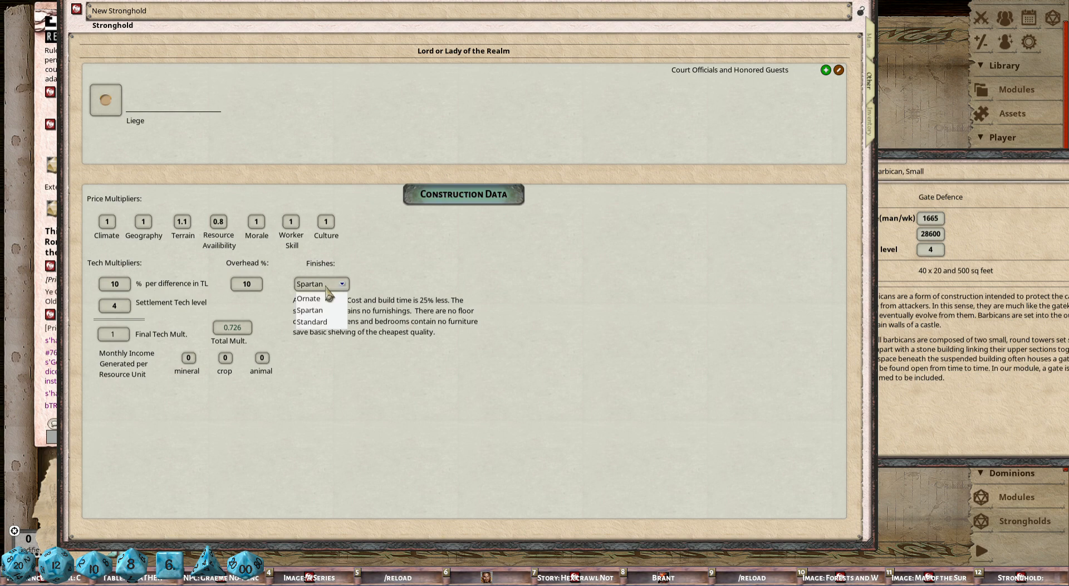
{"action": "left_click", "coordinate": [322, 327]}
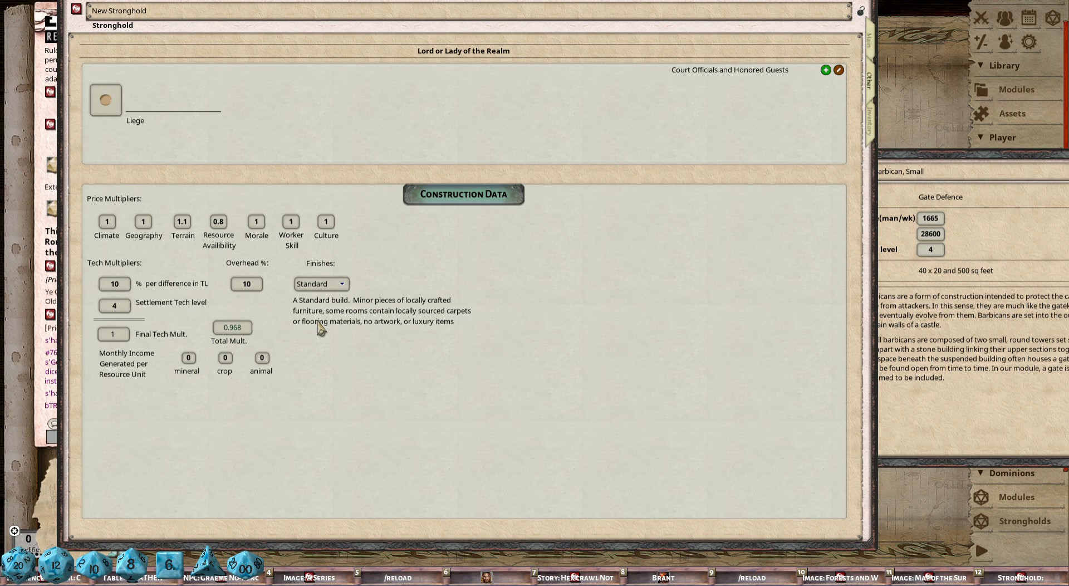
{"action": "left_click", "coordinate": [321, 287]}
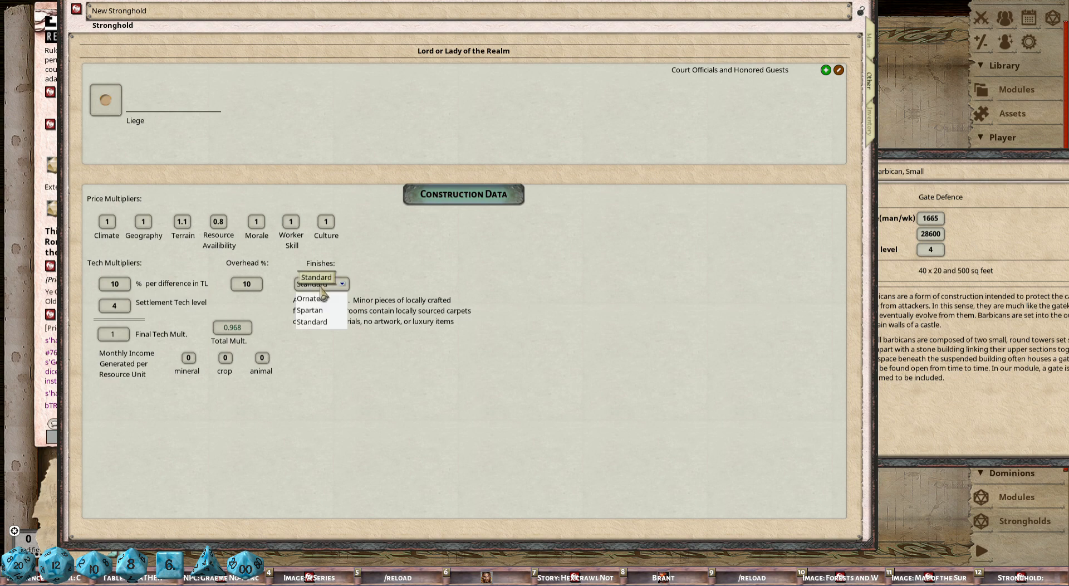
{"action": "left_click", "coordinate": [320, 311]}
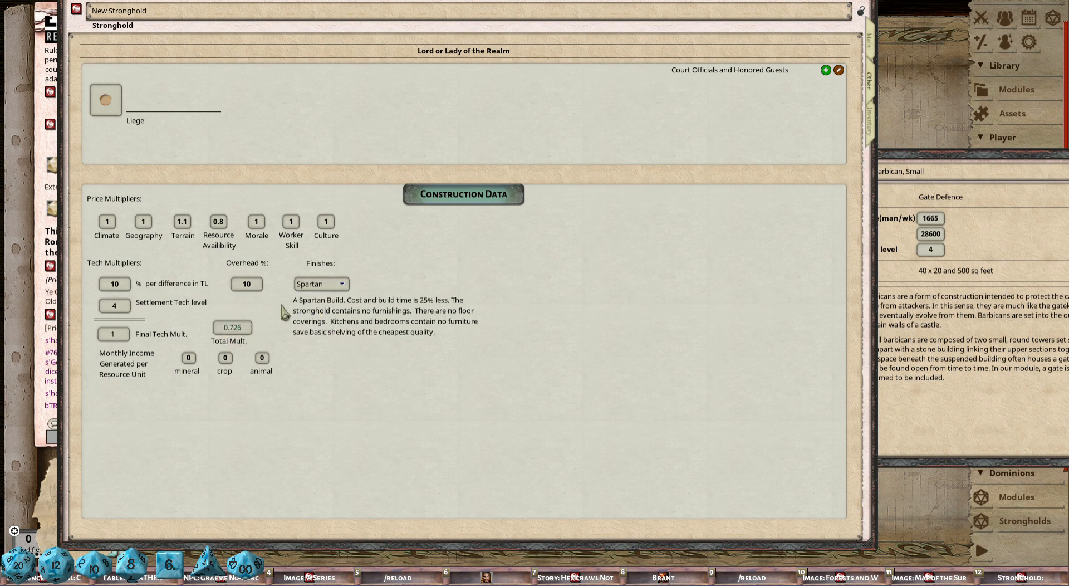
{"action": "left_click", "coordinate": [321, 284]}
{"action": "left_click", "coordinate": [325, 303]}
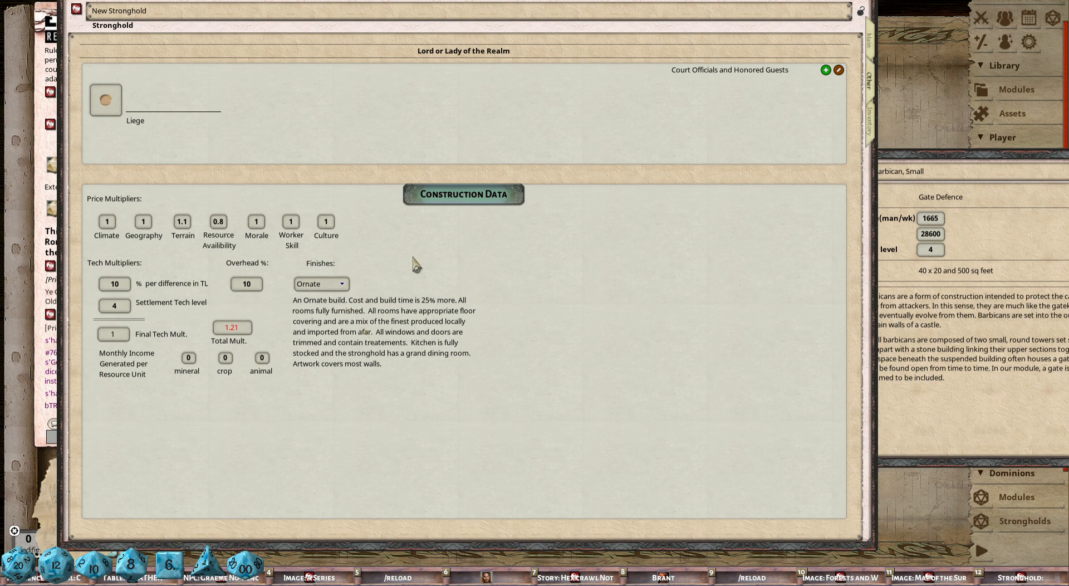
- In the construction details, try 25 workers and set the number of workers to 35
{"action": "left_click", "coordinate": [872, 49]}
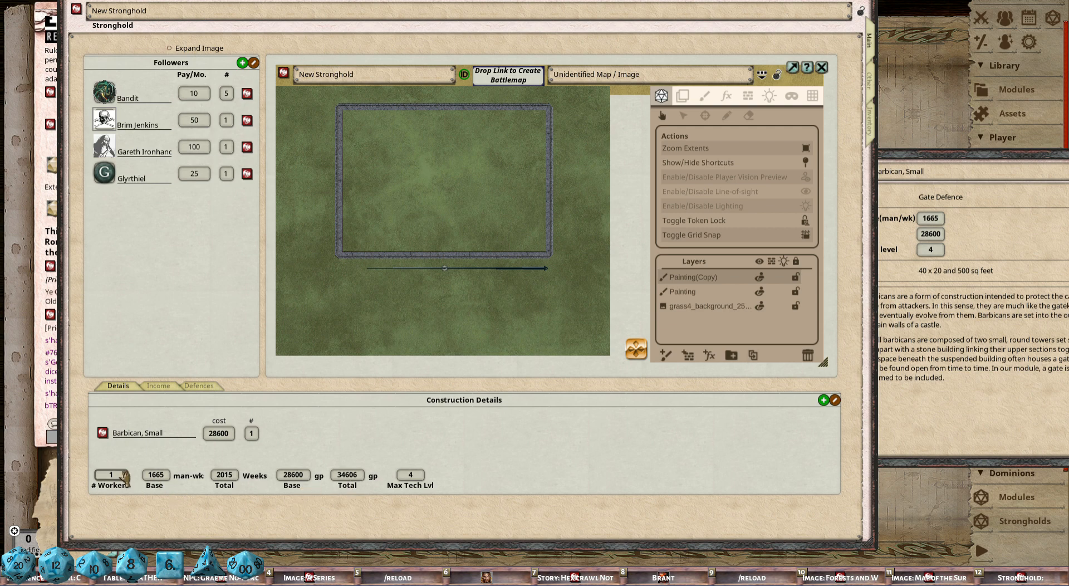
{"action": "type", "text": "25"}
{"action": "type", "text": "35"}
- Set the morale price multiplier to 0.5 in the construction data and return to the construction details
{"action": "left_click", "coordinate": [870, 83]}
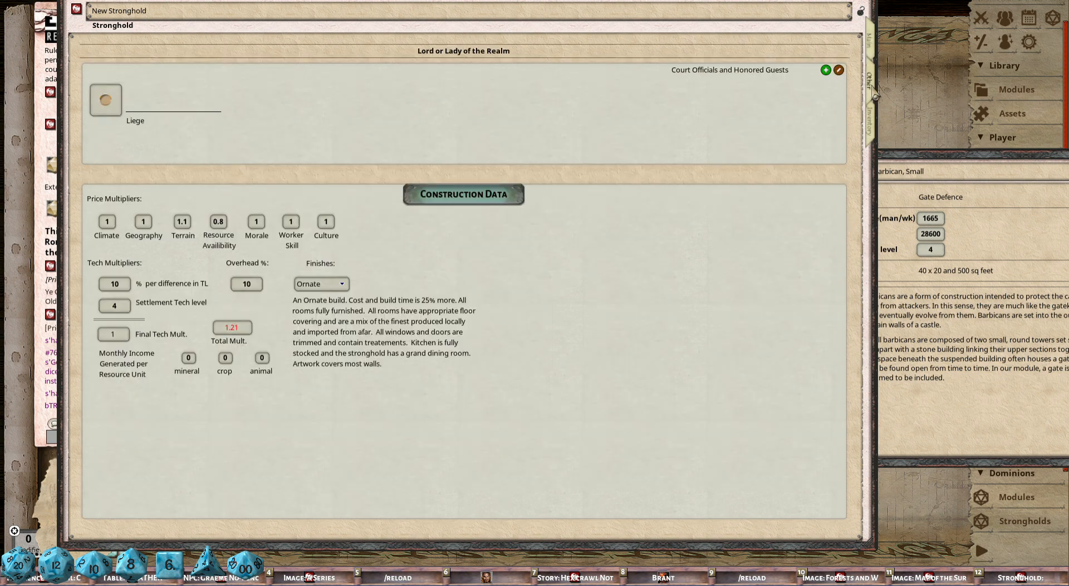
{"action": "left_click", "coordinate": [266, 225]}
{"action": "type", "text": "0.5"}
{"action": "left_click", "coordinate": [869, 41]}
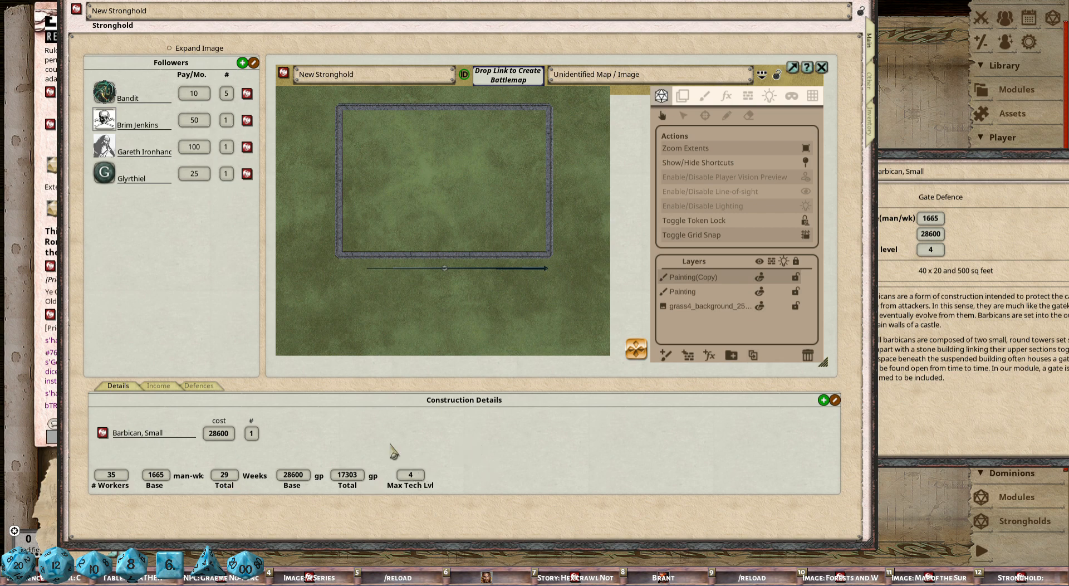
- Try a quantity of 2 for the small barbican, and restore it to 1
{"action": "left_click", "coordinate": [256, 437]}
{"action": "type", "text": "2"}
{"action": "scroll", "coordinate": [259, 438], "scroll_direction": "down", "scroll_amount": 1}
- Add a construction module named Walls with a cost of 1000 and a quantity of 4
{"action": "left_click", "coordinate": [824, 400]}
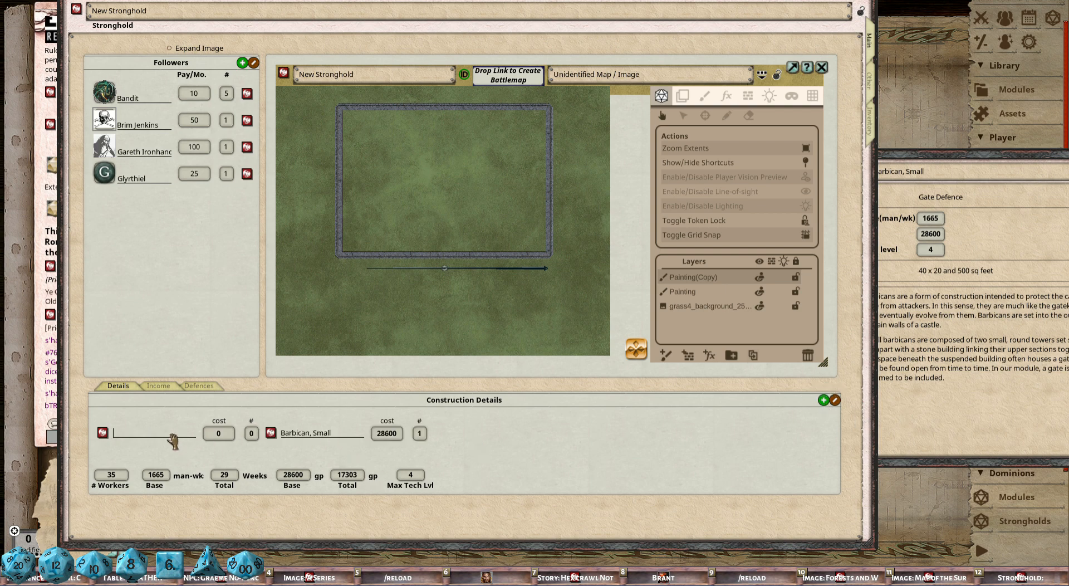
{"action": "type", "text": "Walls"}
{"action": "left_click", "coordinate": [393, 435]}
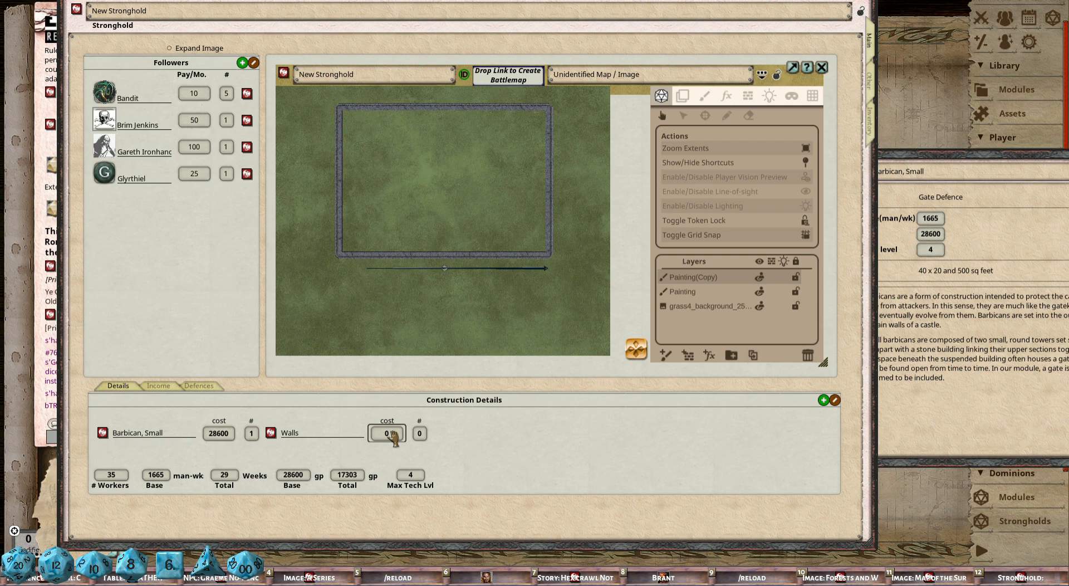
{"action": "type", "text": "1000"}
{"action": "left_click", "coordinate": [426, 438]}
{"action": "type", "text": "4"}
- In the Walls record, set the type to Castle Defense and the subtype to Wall
{"action": "left_click", "coordinate": [272, 433]}
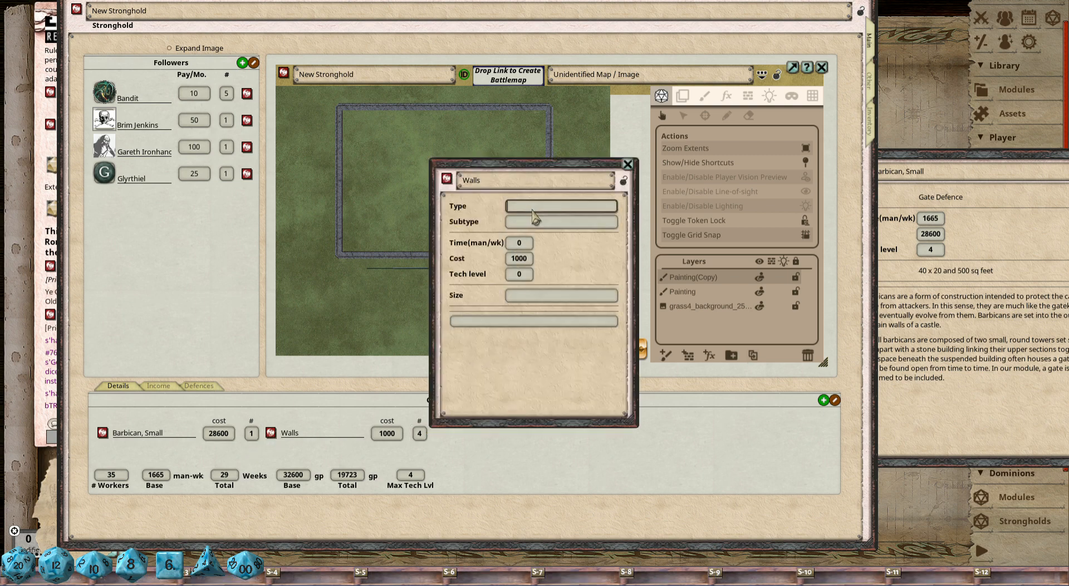
{"action": "type", "text": "Castle e"}
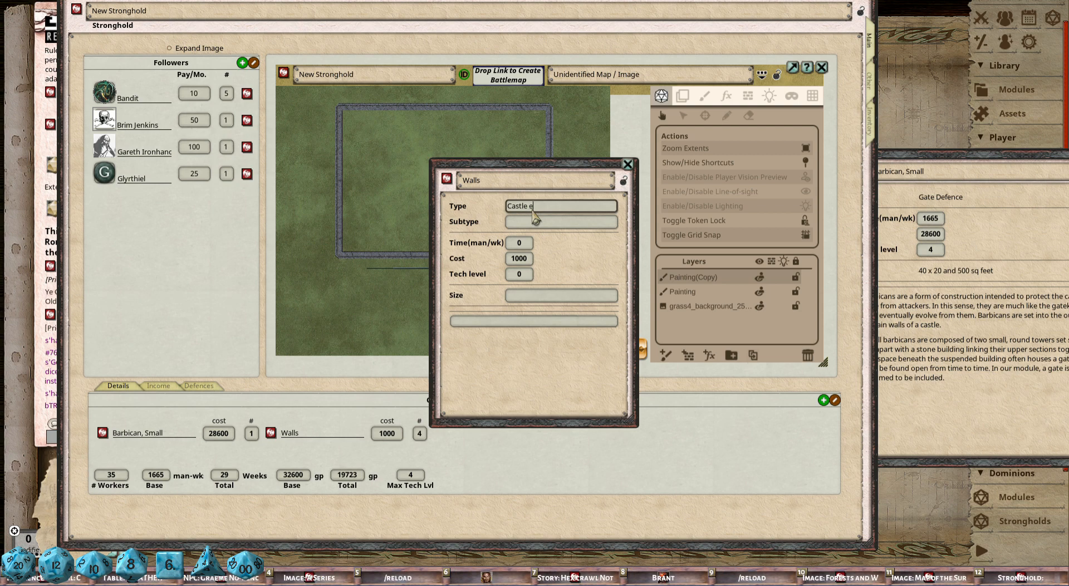
{"action": "type", "text": "fense"}
{"action": "left_click", "coordinate": [535, 221]}
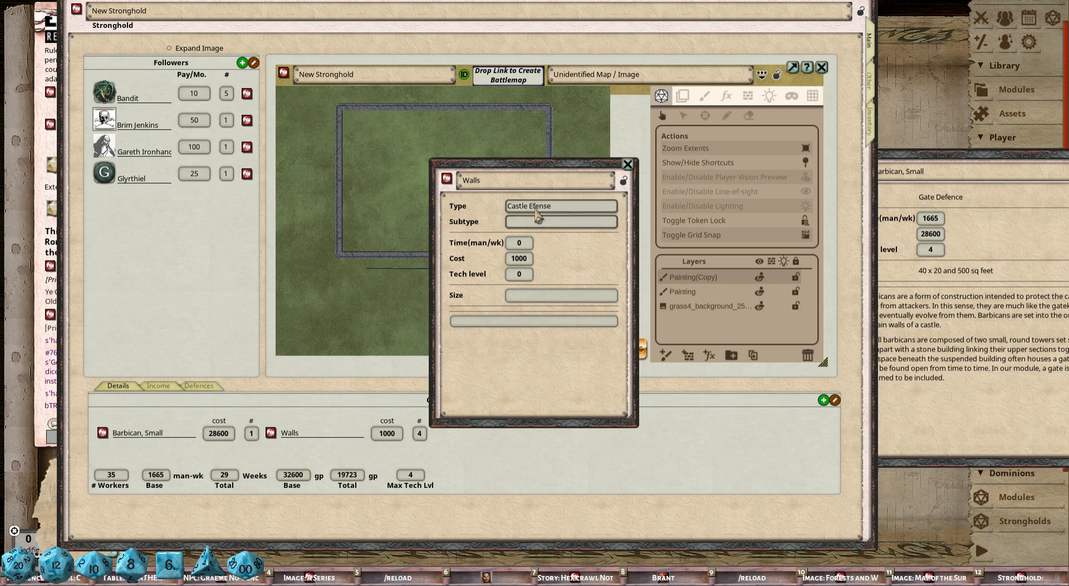
{"action": "left_click", "coordinate": [533, 207]}
{"action": "type", "text": "De"}
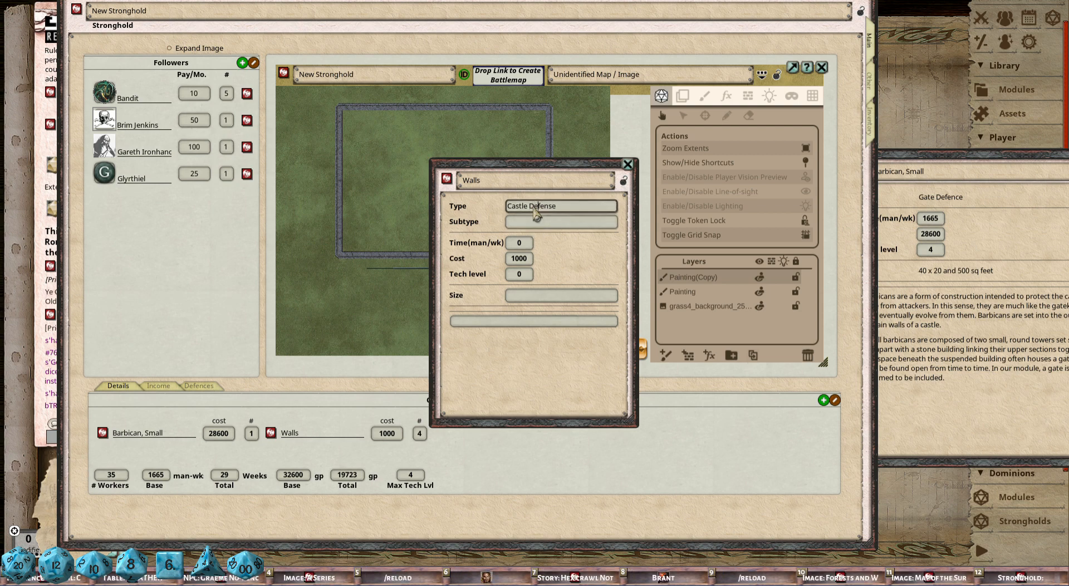
{"action": "left_click", "coordinate": [554, 226]}
{"action": "type", "text": "Wa"}
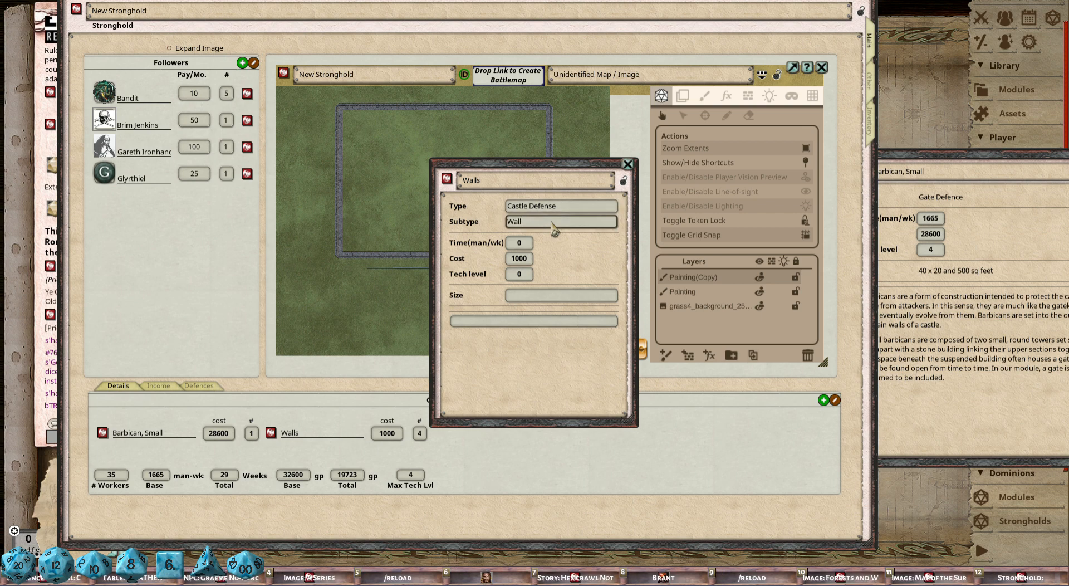
{"action": "type", "text": "ll"}
- Set the Walls construction time to 15 man-weeks and the tech level to 2
{"action": "left_click", "coordinate": [522, 244]}
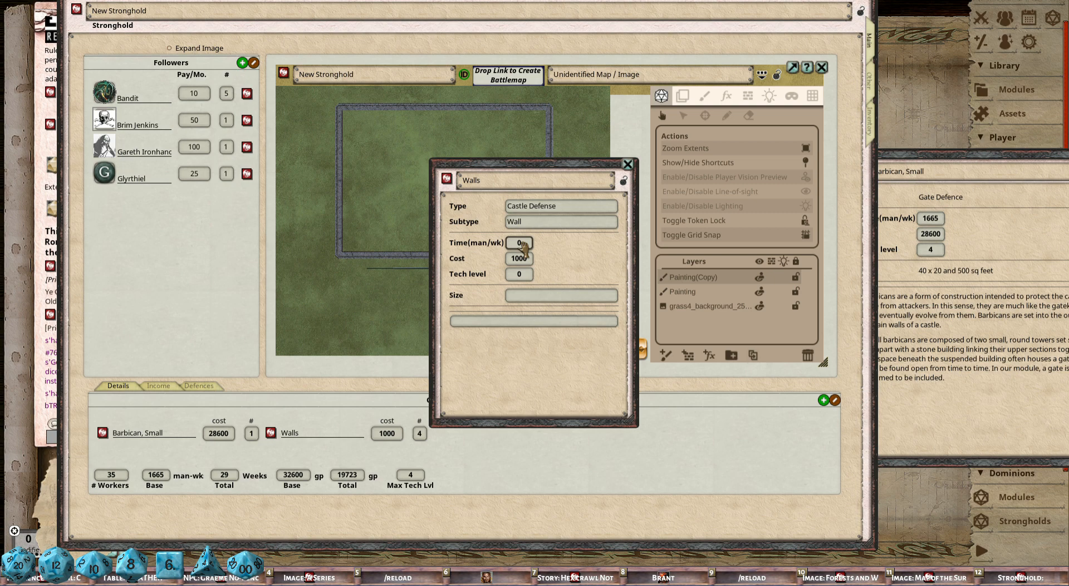
{"action": "type", "text": "15"}
{"action": "left_click", "coordinate": [524, 275]}
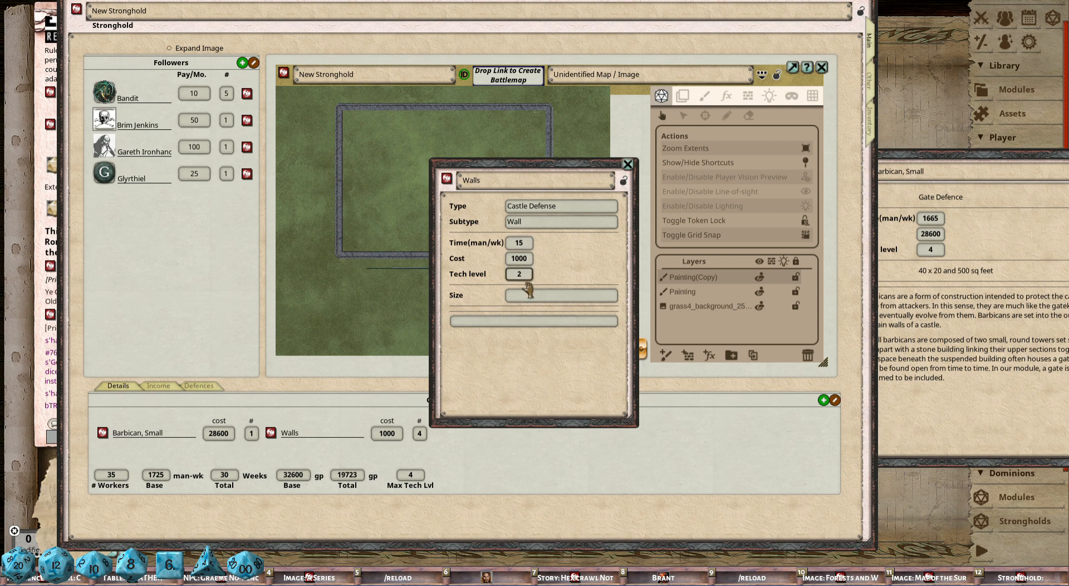
- Describe the walls as "A wooden wall 150 feet in length and 8 feet high." and lock the record
{"action": "left_click", "coordinate": [494, 322]}
{"action": "type", "text": "A w"}
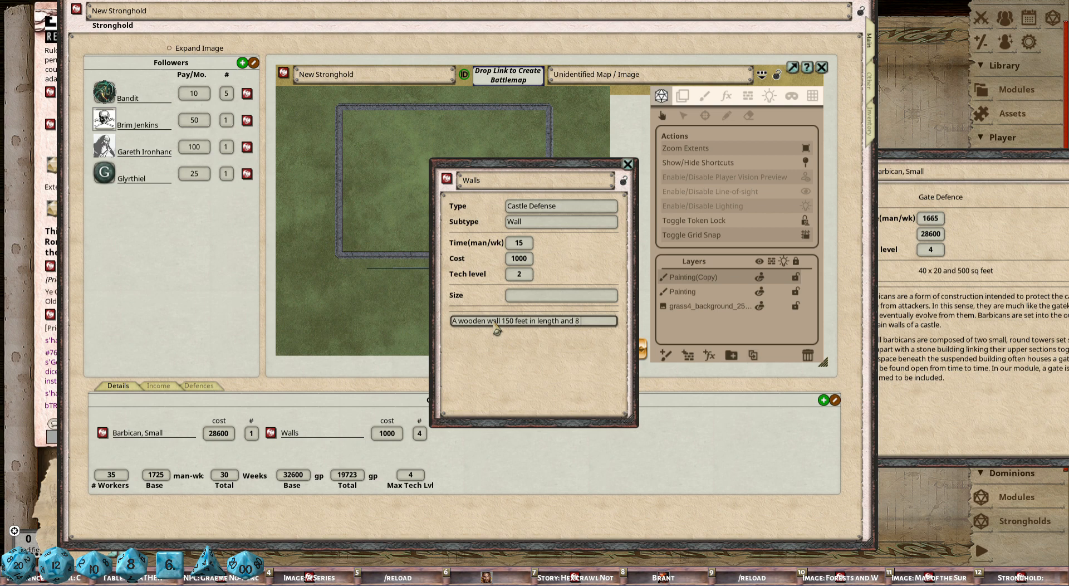
{"action": "type", "text": "igh."}
{"action": "left_click", "coordinate": [625, 182]}
{"action": "left_click_drag", "start_coordinate": [533, 390], "coordinate": [631, 393]}
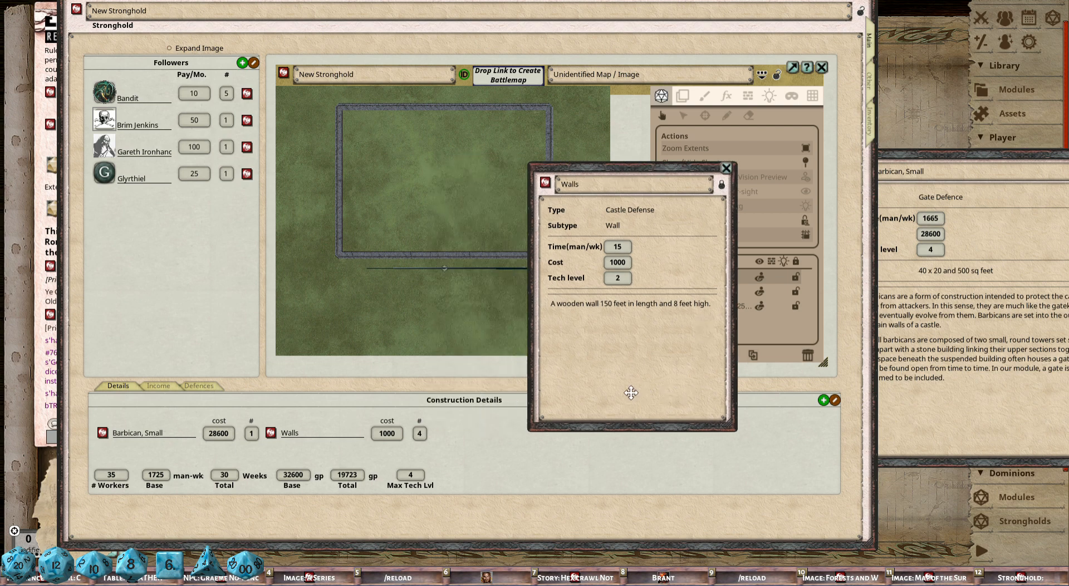
- Set the quantity of Walls to 4.5 in the construction details
{"action": "left_click", "coordinate": [419, 433]}
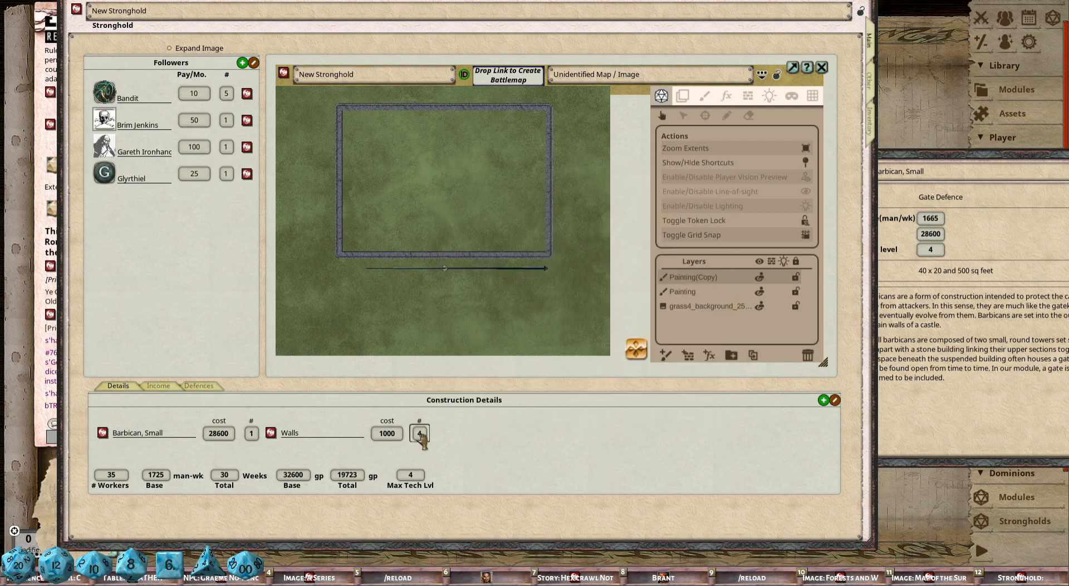
{"action": "type", "text": ".5"}
{"action": "left_click", "coordinate": [481, 449]}
- Turn on the Stronghold Spaces option and move the options window clear of the construction totals
{"action": "left_click", "coordinate": [1029, 42]}
{"action": "scroll", "coordinate": [649, 313], "scroll_direction": "down", "scroll_amount": 3}
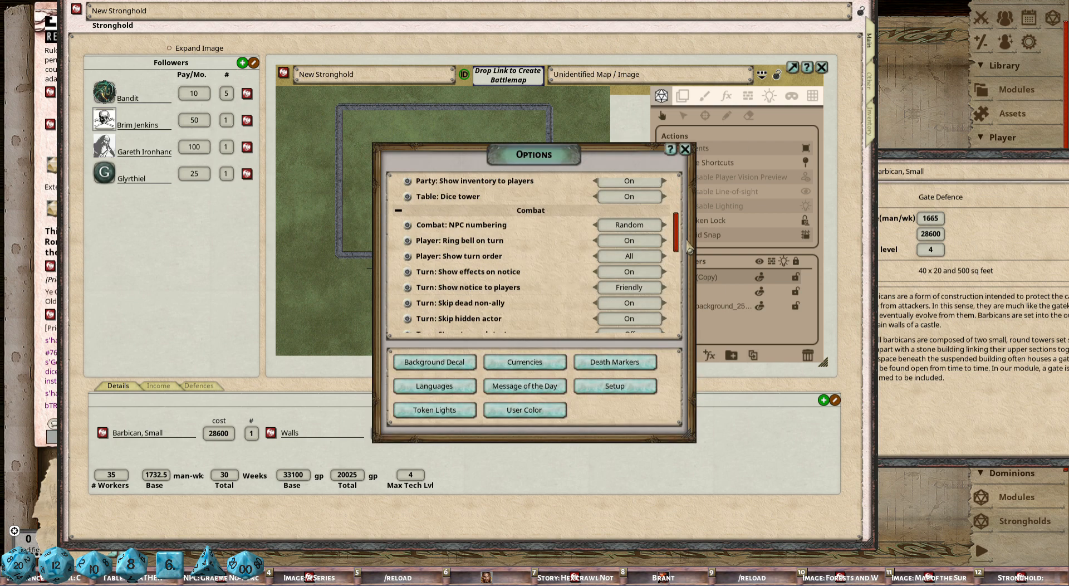
{"action": "scroll", "coordinate": [640, 320], "scroll_direction": "down", "scroll_amount": 5}
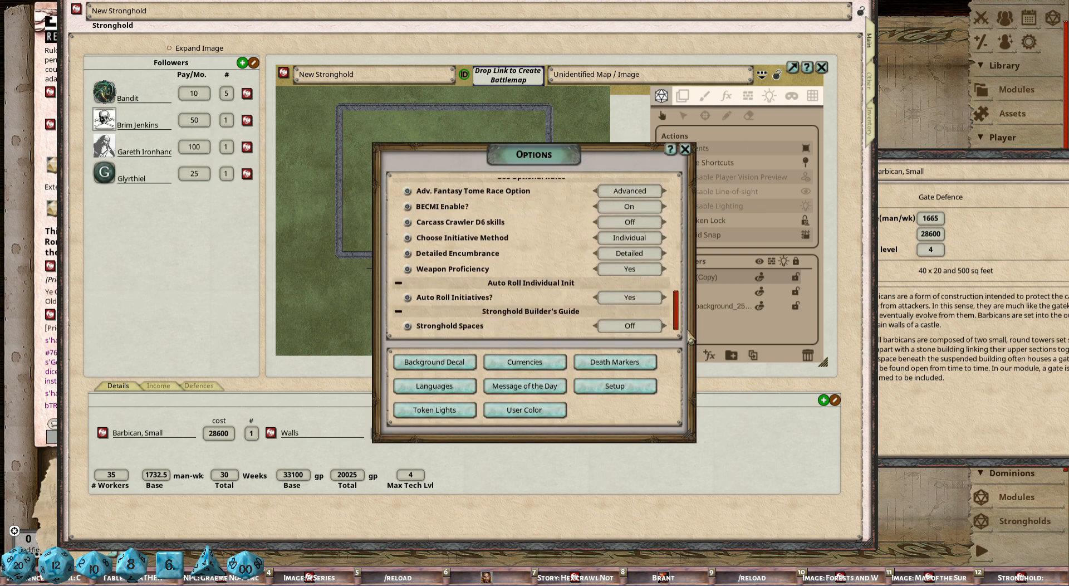
{"action": "left_click", "coordinate": [630, 326]}
{"action": "left_click_drag", "start_coordinate": [598, 181], "coordinate": [979, 231]}
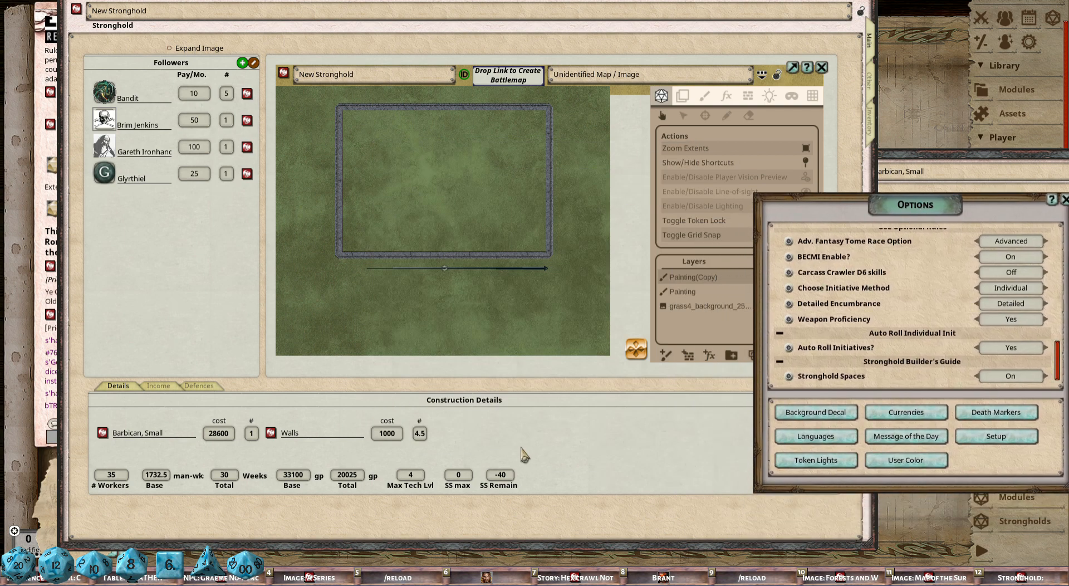
- Set the maximum stronghold spaces to 50, and briefly check the Walls record
{"action": "left_click", "coordinate": [465, 483]}
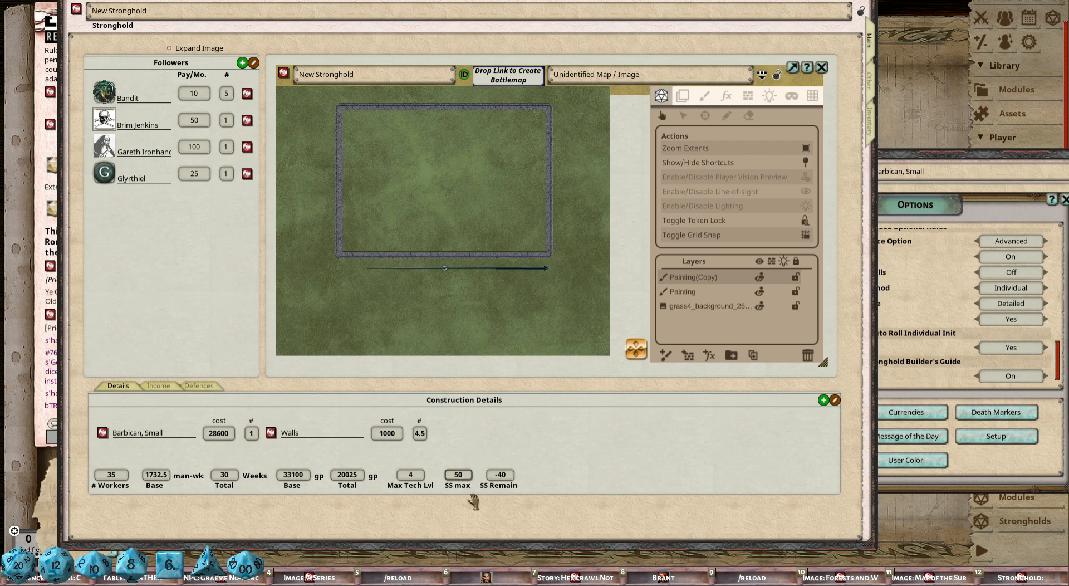
{"action": "left_click", "coordinate": [270, 432]}
{"action": "left_click", "coordinate": [726, 167]}
- Unlock the small barbican's record, replace its size with 15, and lock and close the record
{"action": "left_click", "coordinate": [102, 433]}
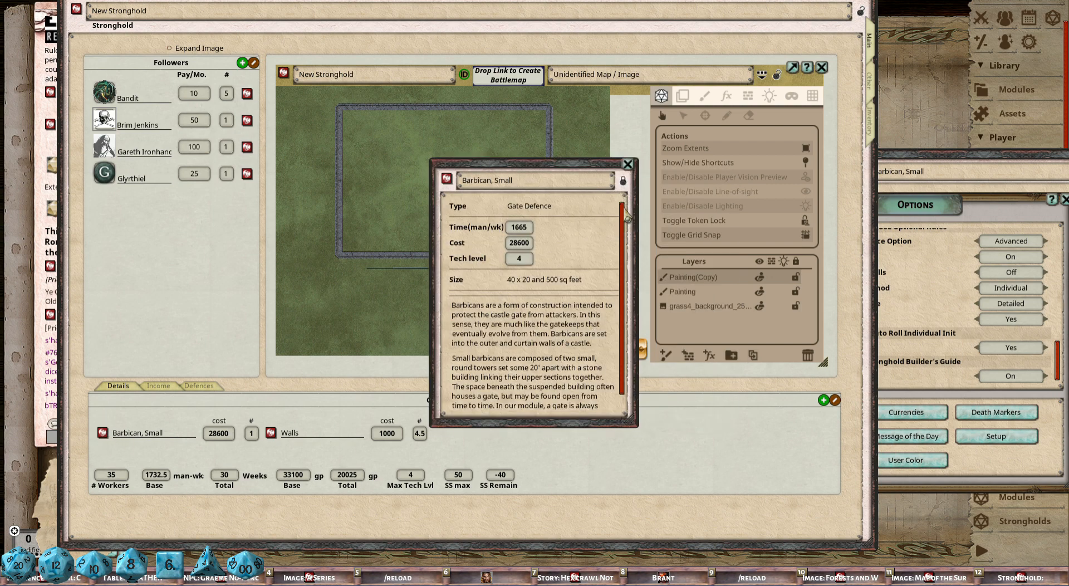
{"action": "left_click", "coordinate": [624, 181]}
{"action": "left_click", "coordinate": [593, 295]}
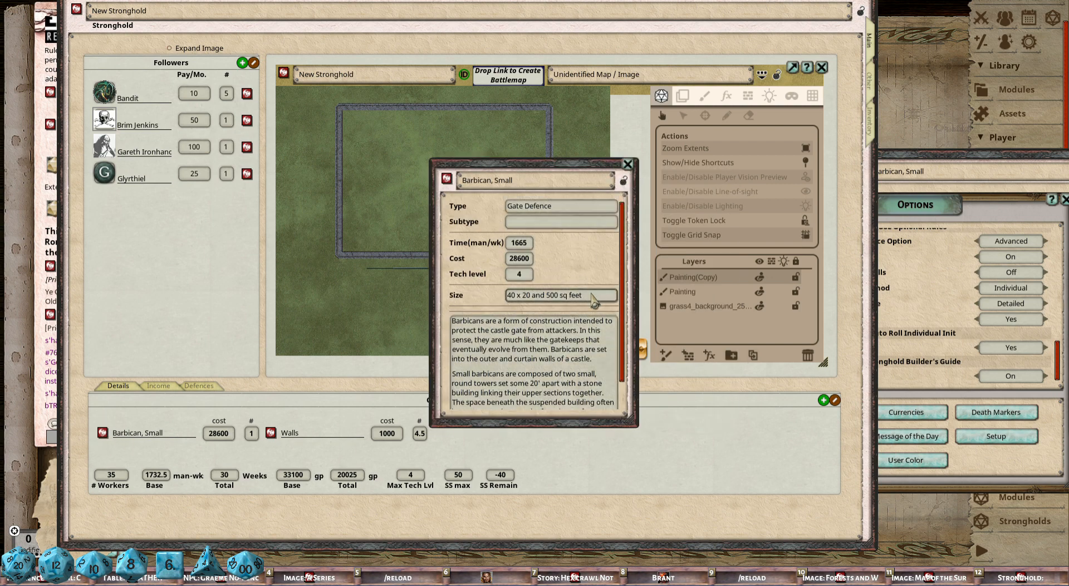
{"action": "key", "text": "ctrl+a"}
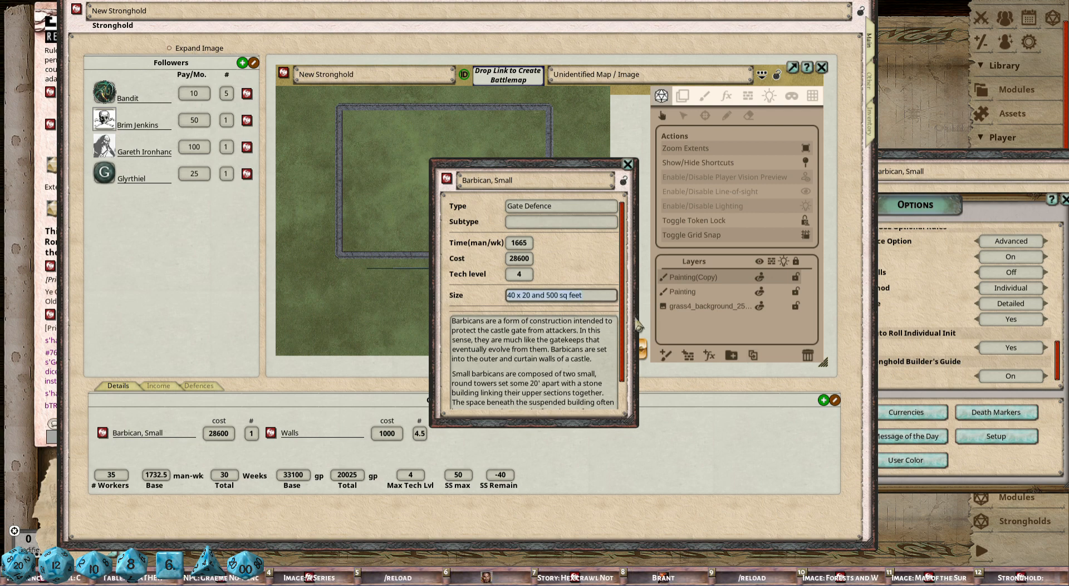
{"action": "key", "text": "BackSpace"}
{"action": "type", "text": "1"}
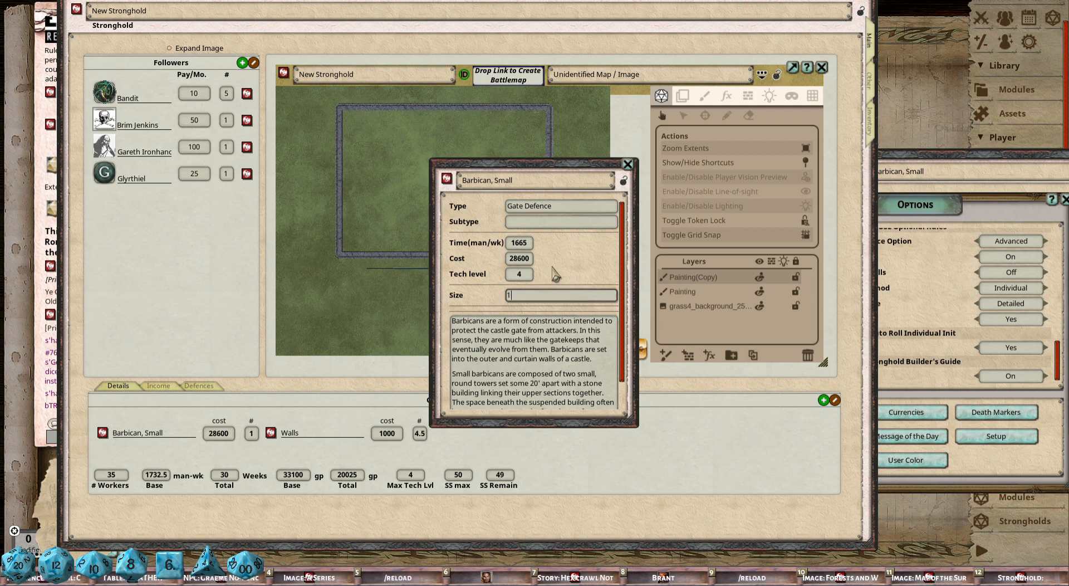
{"action": "type", "text": "5"}
{"action": "left_click", "coordinate": [624, 180]}
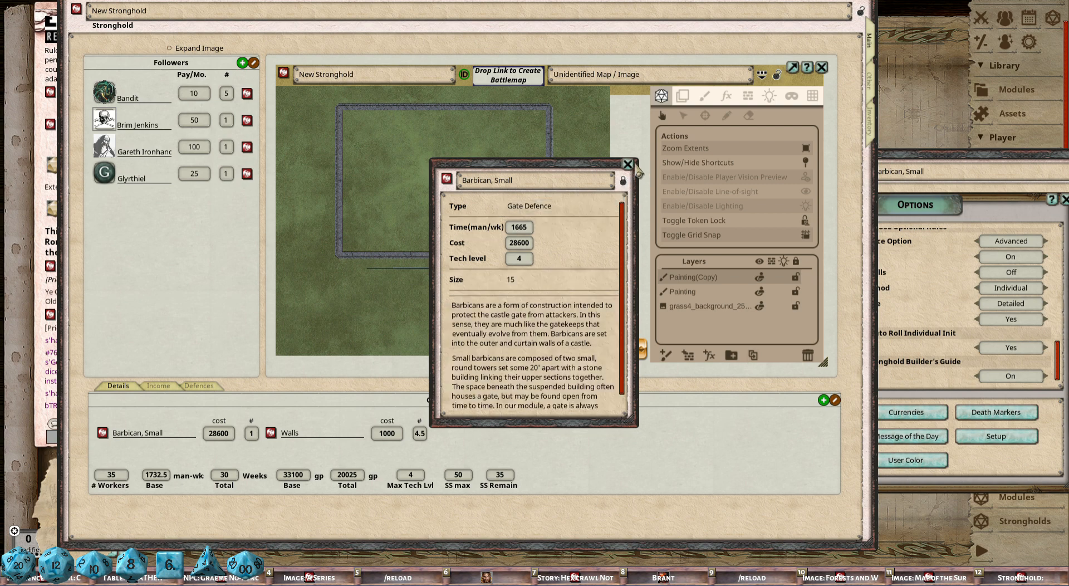
{"action": "left_click", "coordinate": [628, 164]}
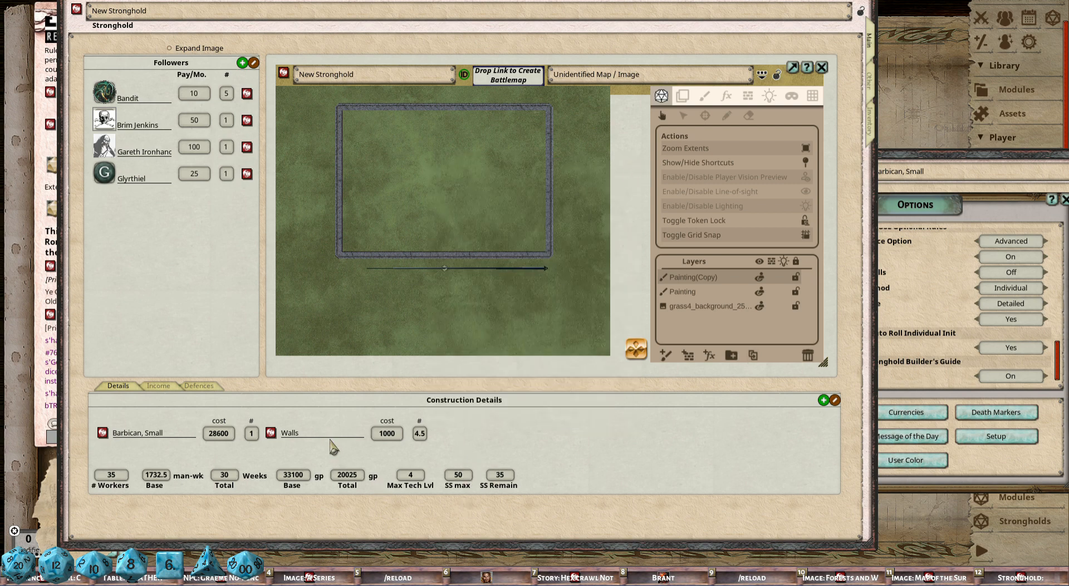
- Examine the size field in the unlocked Walls record, and lock and close the record
{"action": "left_click", "coordinate": [271, 433]}
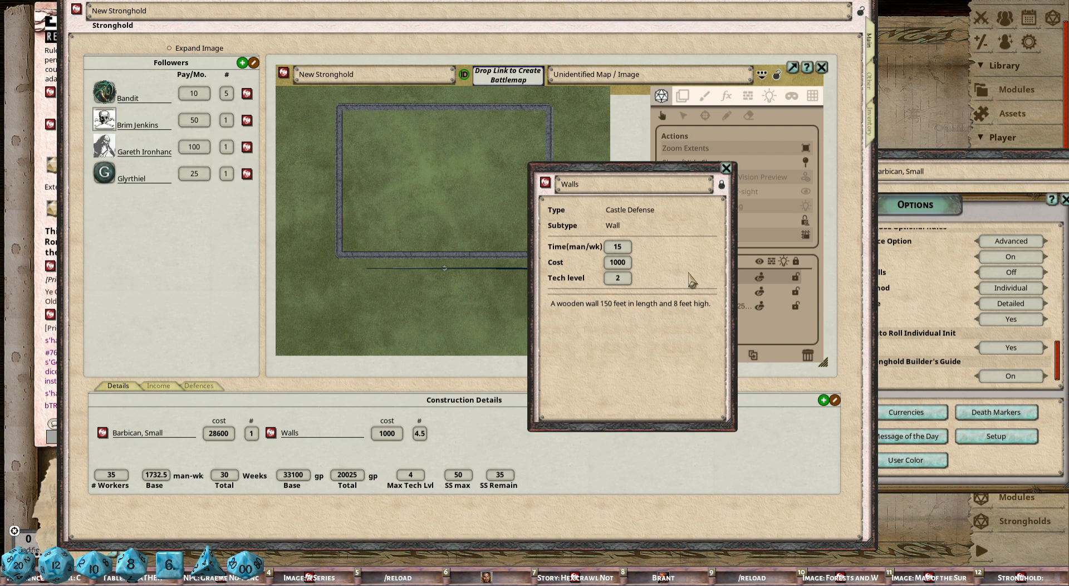
{"action": "left_click", "coordinate": [722, 184]}
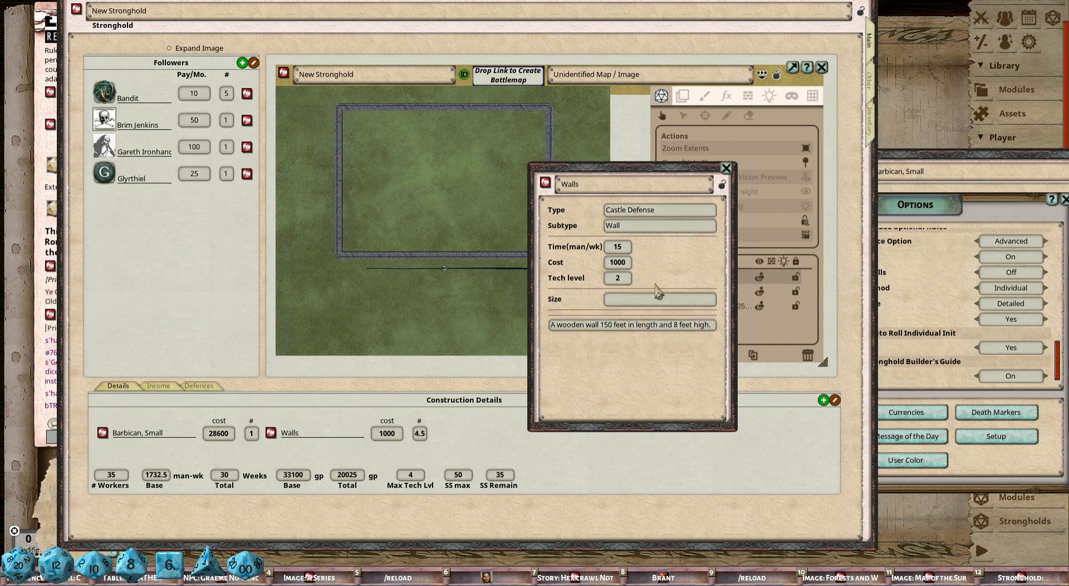
{"action": "left_click", "coordinate": [722, 184]}
{"action": "left_click", "coordinate": [726, 167]}
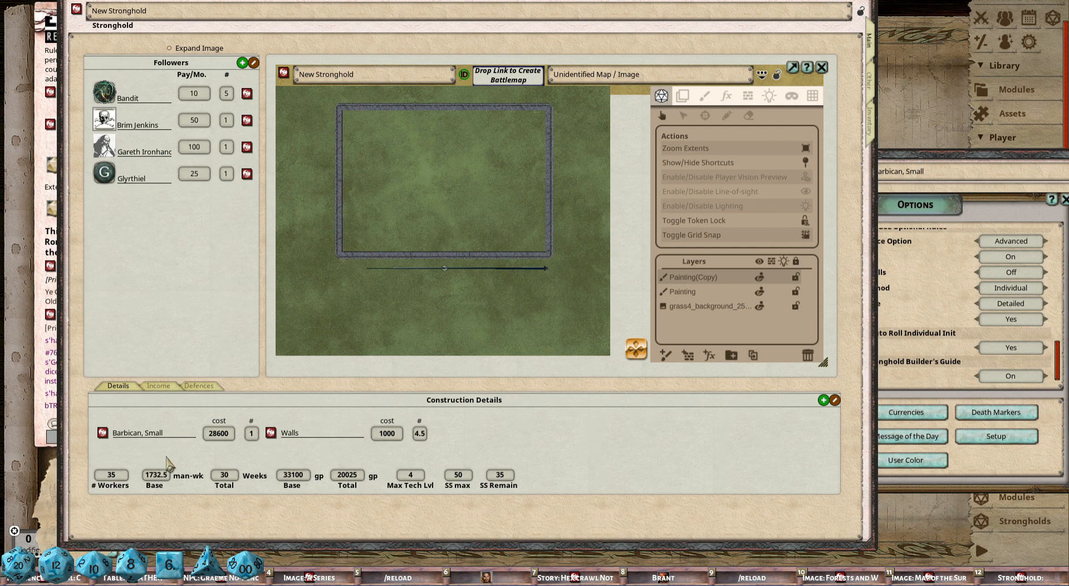
- Set the monthly income per mineral, crop and animal resource unit, with crop at 1, and return to the dominion income
{"action": "left_click", "coordinate": [158, 386]}
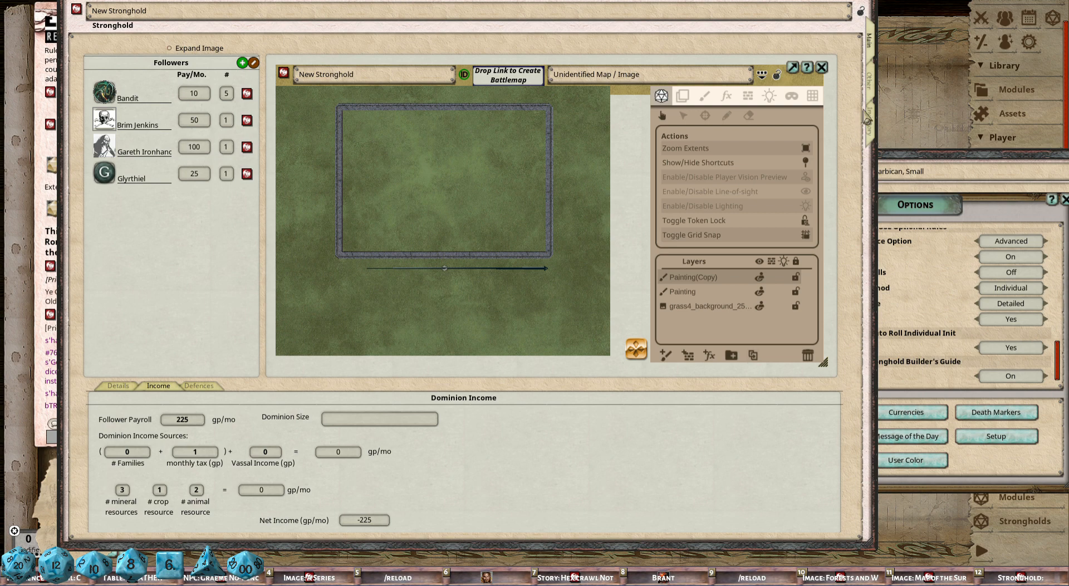
{"action": "left_click", "coordinate": [871, 83]}
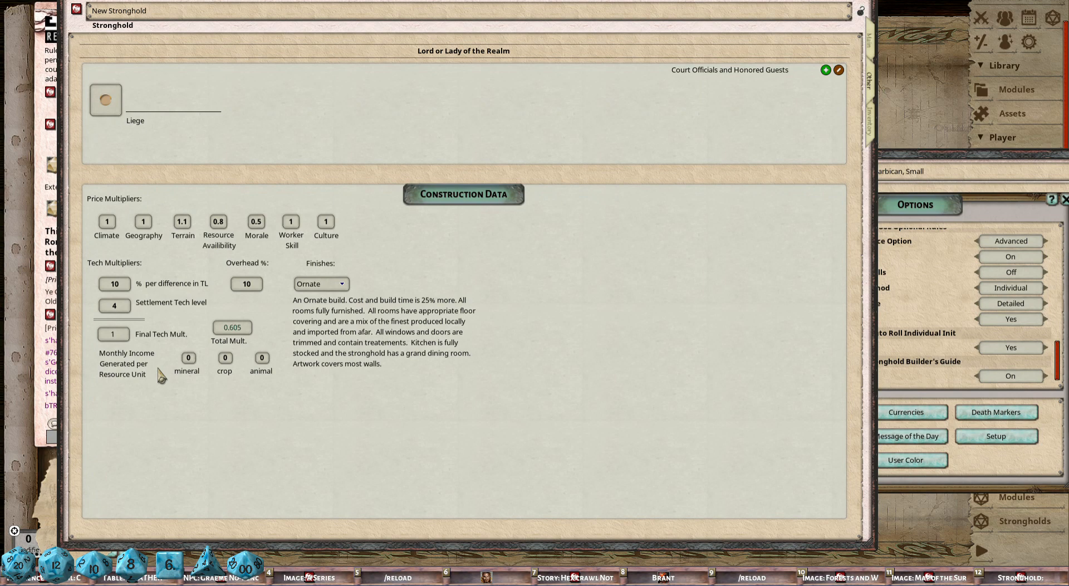
{"action": "left_click", "coordinate": [191, 358]}
{"action": "left_click", "coordinate": [233, 359]}
{"action": "type", "text": "1"}
{"action": "left_click", "coordinate": [264, 359]}
{"action": "left_click", "coordinate": [190, 359]}
{"action": "left_click", "coordinate": [871, 46]}
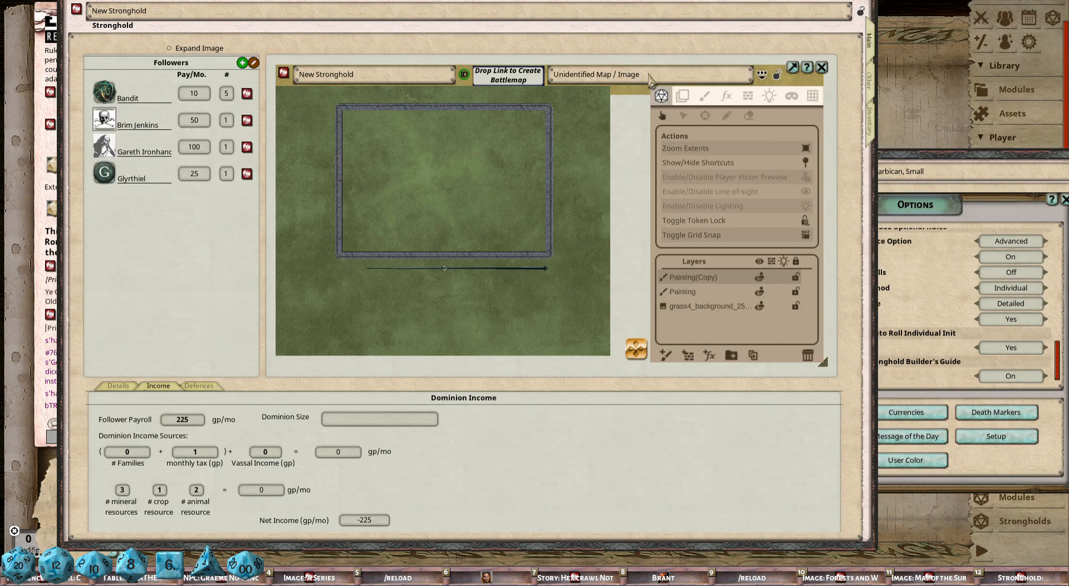
- Set the number of mineral resources to 2 and the number of families to 400
{"action": "scroll", "coordinate": [362, 418], "scroll_direction": "down", "scroll_amount": 1}
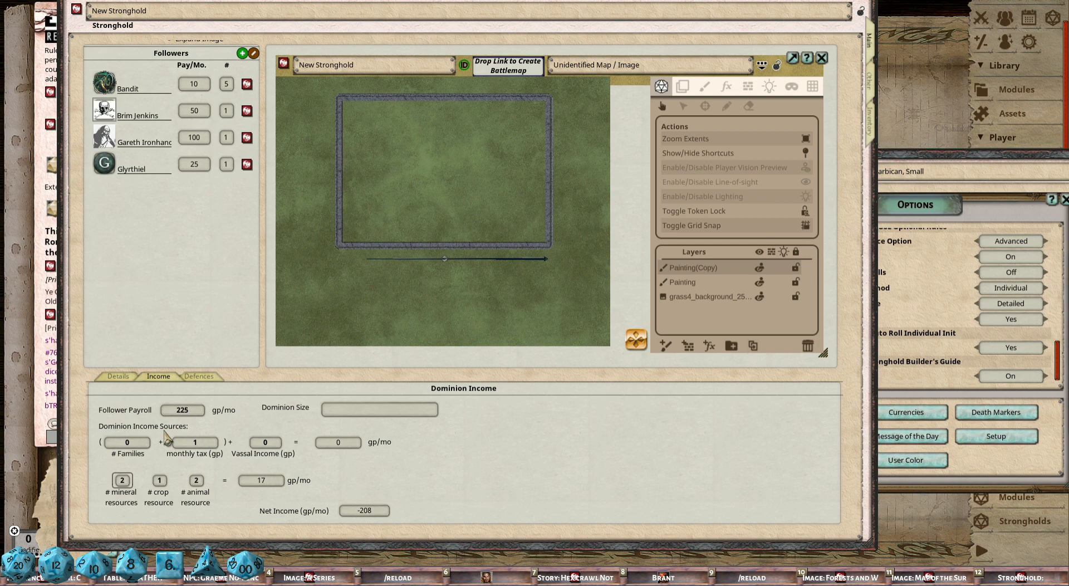
{"action": "left_click", "coordinate": [128, 443]}
{"action": "type", "text": "40"}
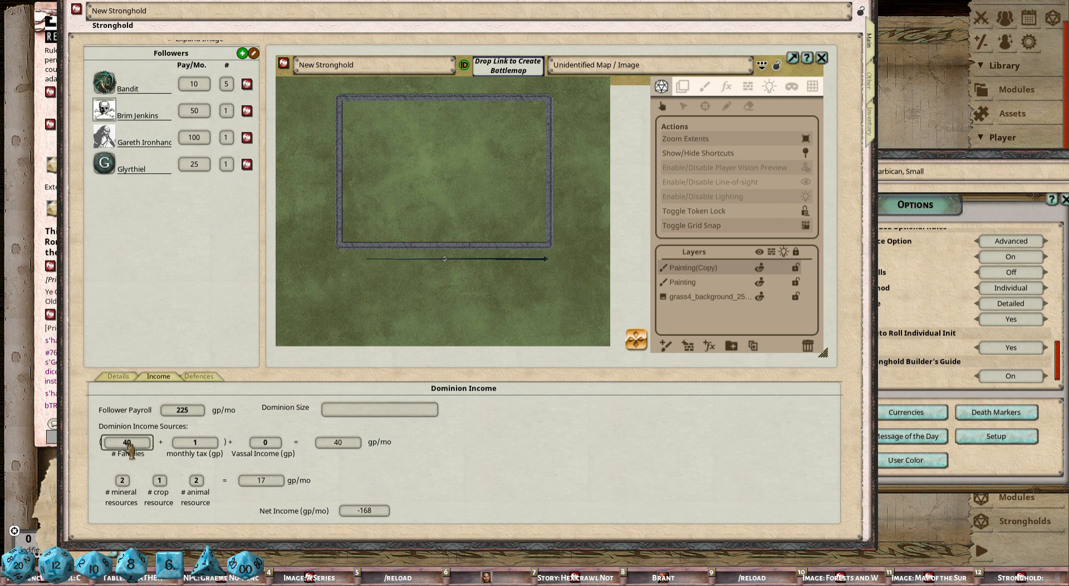
{"action": "type", "text": "0"}
- Set the monthly tax to 0.5 gp and the vassal income to 15 gp
{"action": "left_click", "coordinate": [206, 442]}
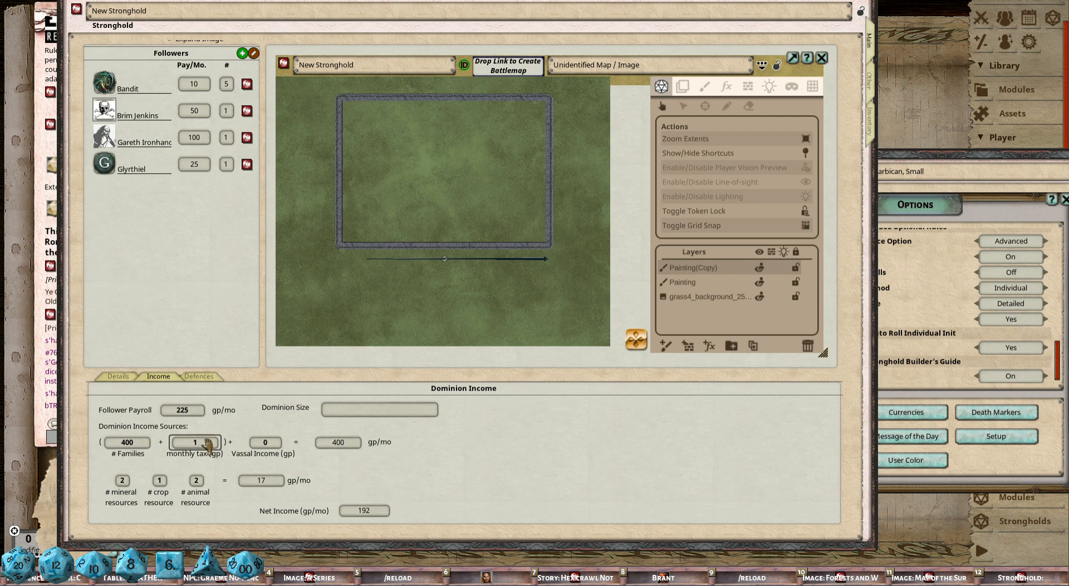
{"action": "key", "text": "BackSpace"}
{"action": "type", "text": "0.5"}
{"action": "left_click", "coordinate": [278, 444]}
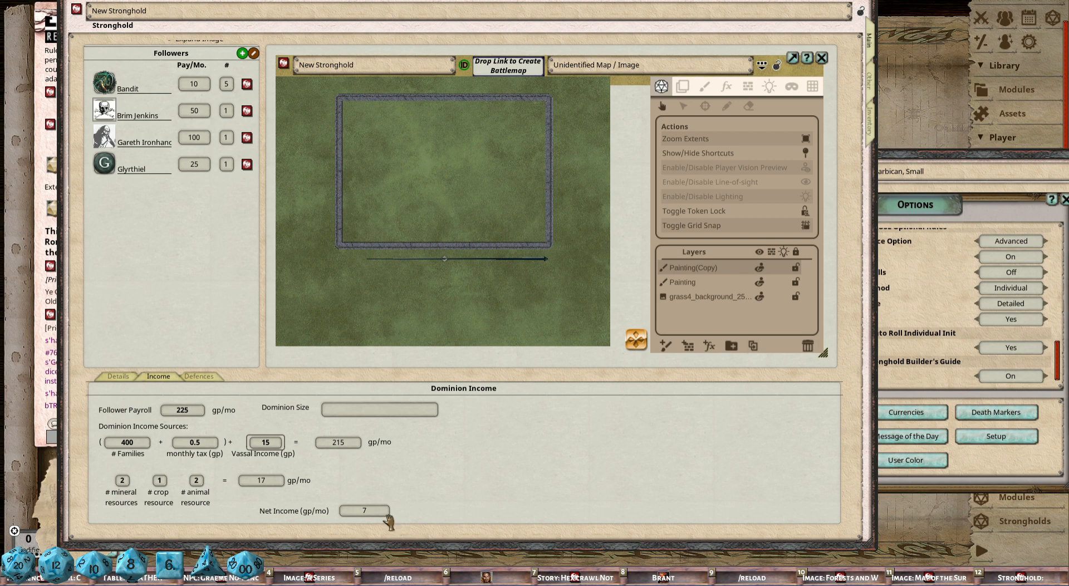
- Enter 24 hexes as the dominion size and adjust the entry
{"action": "left_click", "coordinate": [357, 412]}
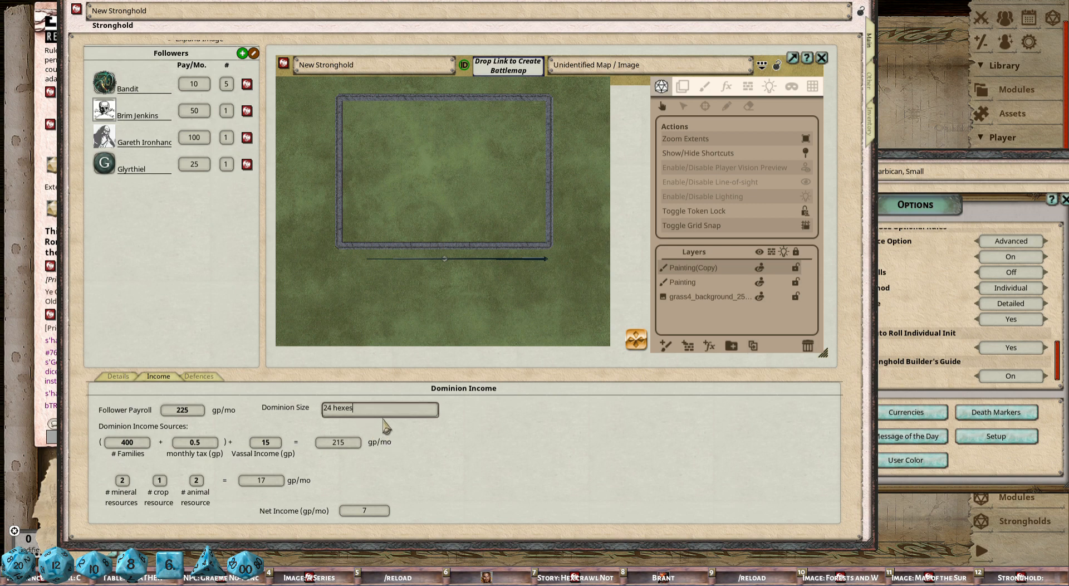
{"action": "key", "text": "Return"}
{"action": "left_click", "coordinate": [344, 409]}
{"action": "key", "text": "BackSpace"}
{"action": "key", "text": "BackSpace"}
- Add a new encounter record to the stronghold's defences and open it
{"action": "left_click", "coordinate": [208, 378]}
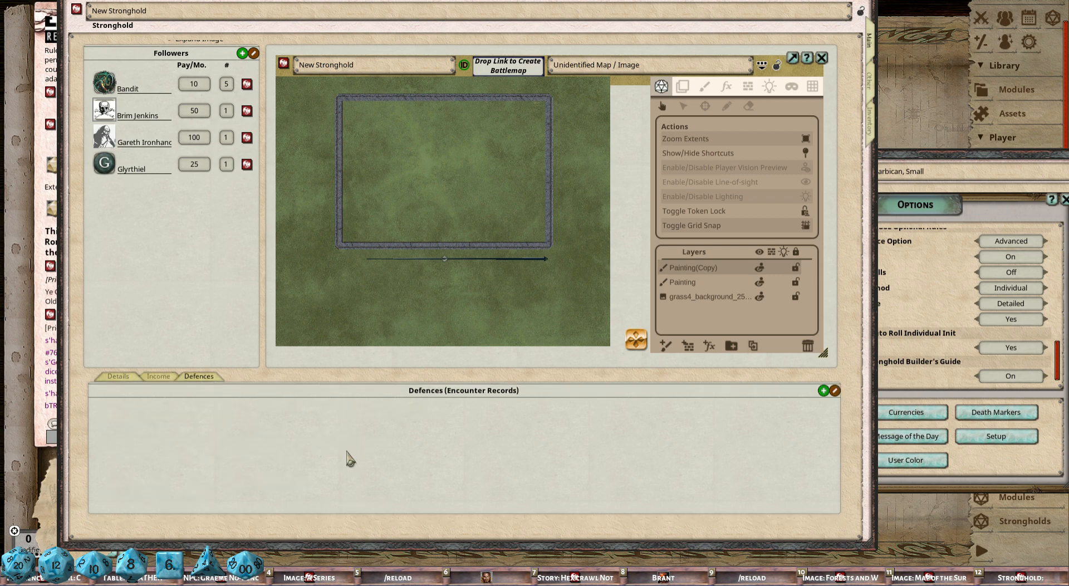
{"action": "left_click", "coordinate": [824, 390]}
{"action": "left_click", "coordinate": [104, 424]}
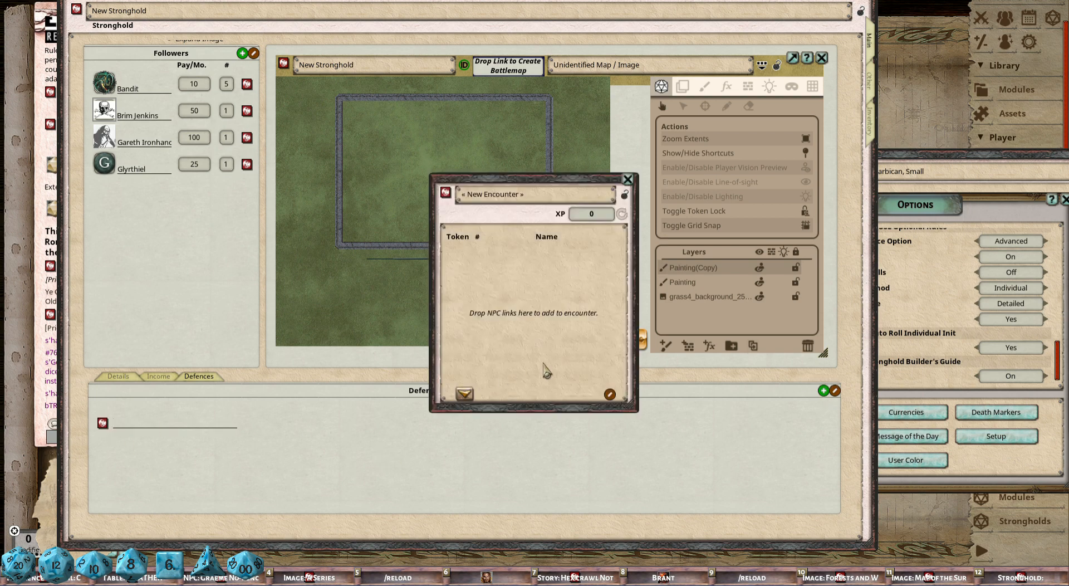
- Close the Small Barbican record and the Options window, and open the NPC list
{"action": "left_click_drag", "start_coordinate": [1028, 161], "coordinate": [806, 232]}
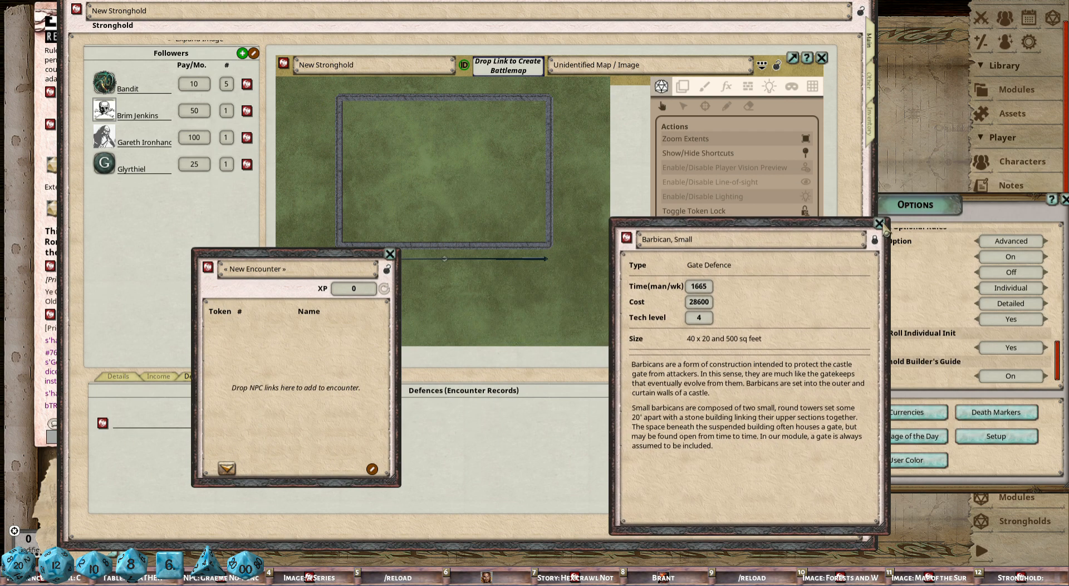
{"action": "left_click", "coordinate": [885, 226]}
{"action": "left_click", "coordinate": [1064, 200]}
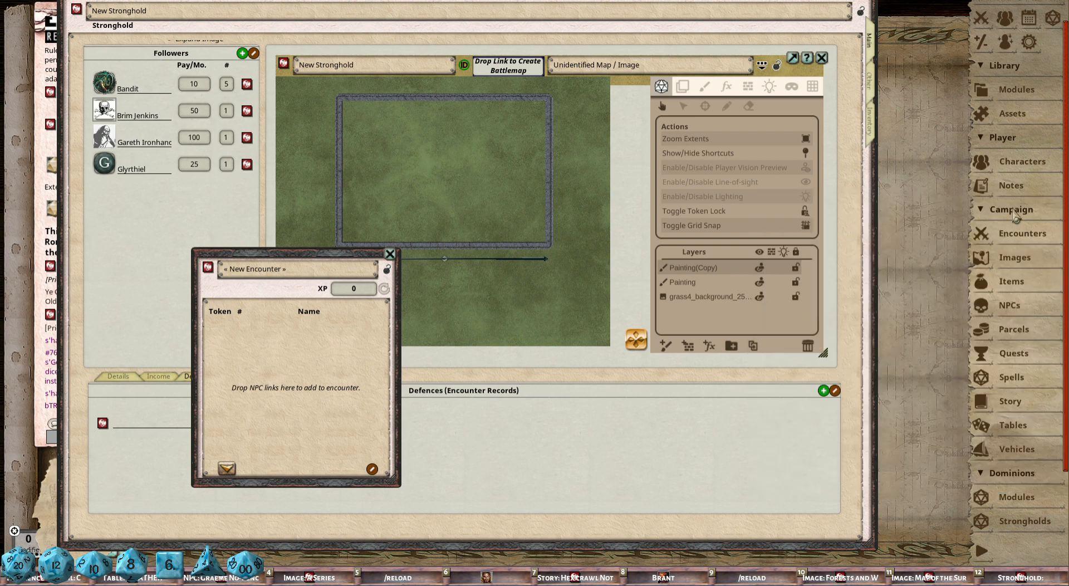
{"action": "left_click", "coordinate": [1037, 295]}
- Search the NPC list for "trap" and "oil", and add Beetle, Giant (Oil Beetle) to the new encounter
{"action": "left_click", "coordinate": [764, 463]}
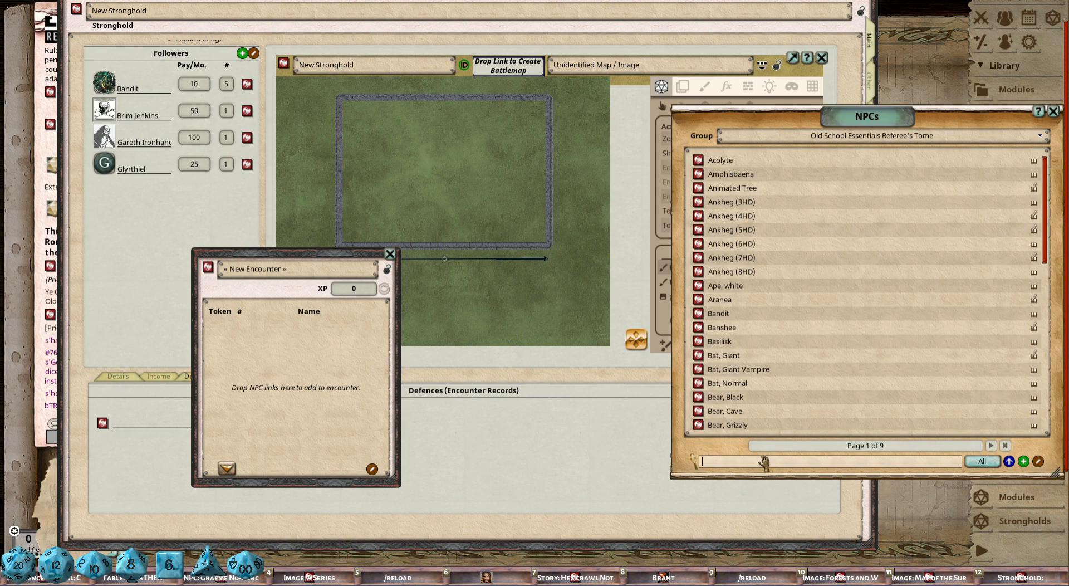
{"action": "type", "text": "trap"}
{"action": "key", "text": "Return"}
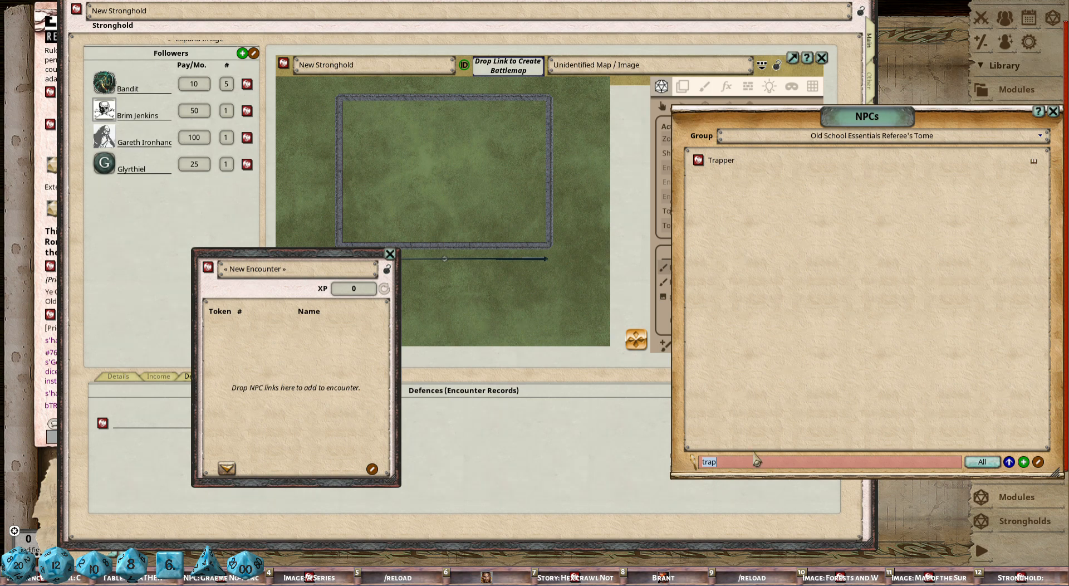
{"action": "type", "text": "oil"}
{"action": "key", "text": "Return"}
{"action": "left_click_drag", "start_coordinate": [698, 161], "coordinate": [267, 349]}
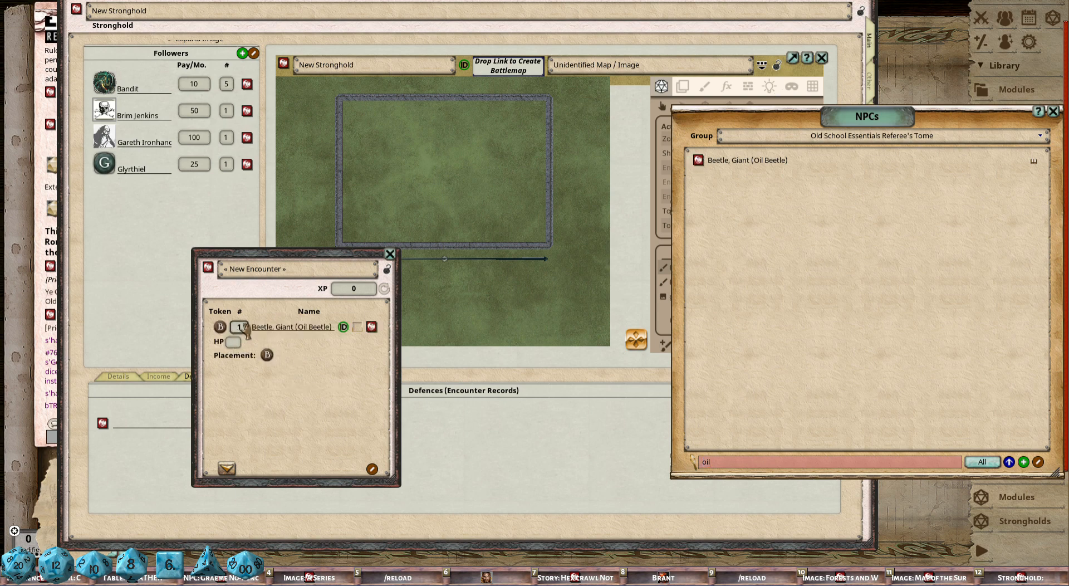
- Set the number of oil beetles to 5, lock the encounter record and close the NPC list
{"action": "scroll", "coordinate": [245, 329], "scroll_direction": "up", "scroll_amount": 4}
{"action": "left_click", "coordinate": [386, 270]}
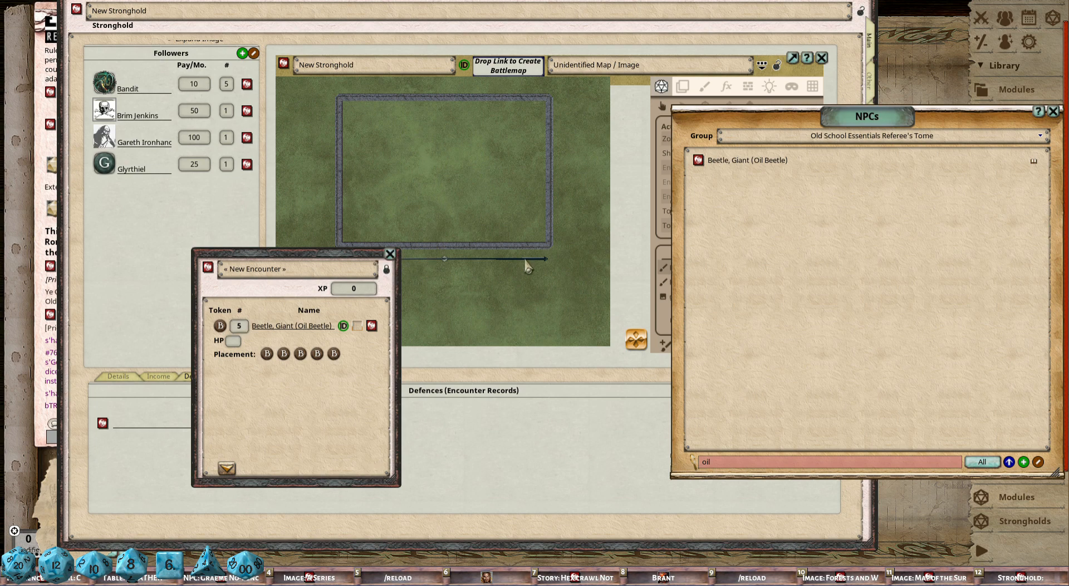
{"action": "left_click", "coordinate": [1054, 112]}
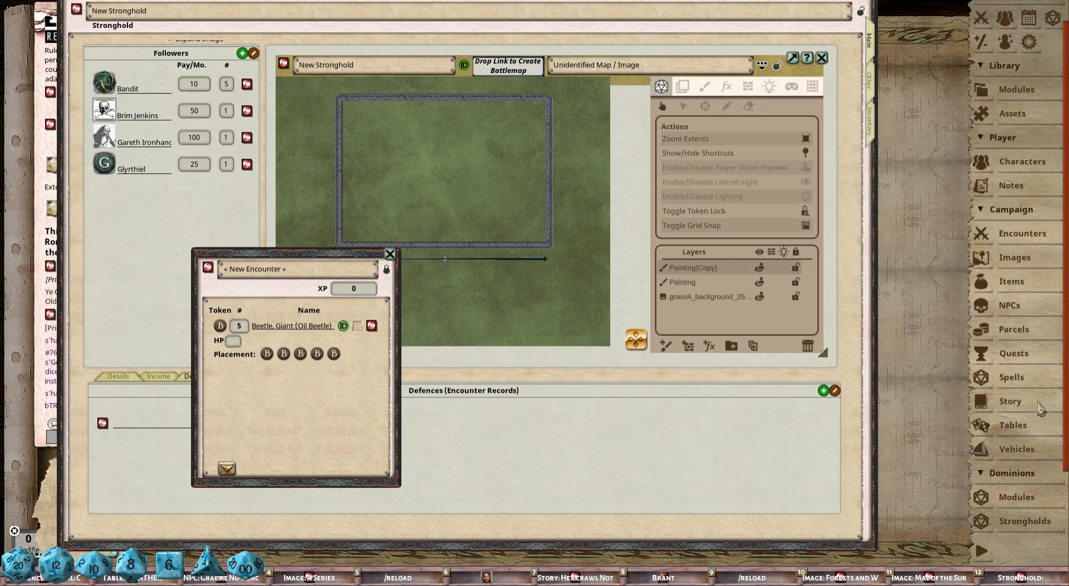
- Open the image New Stronghold (Copy) and enlarge its window beside the encounter record
{"action": "left_click", "coordinate": [1020, 258]}
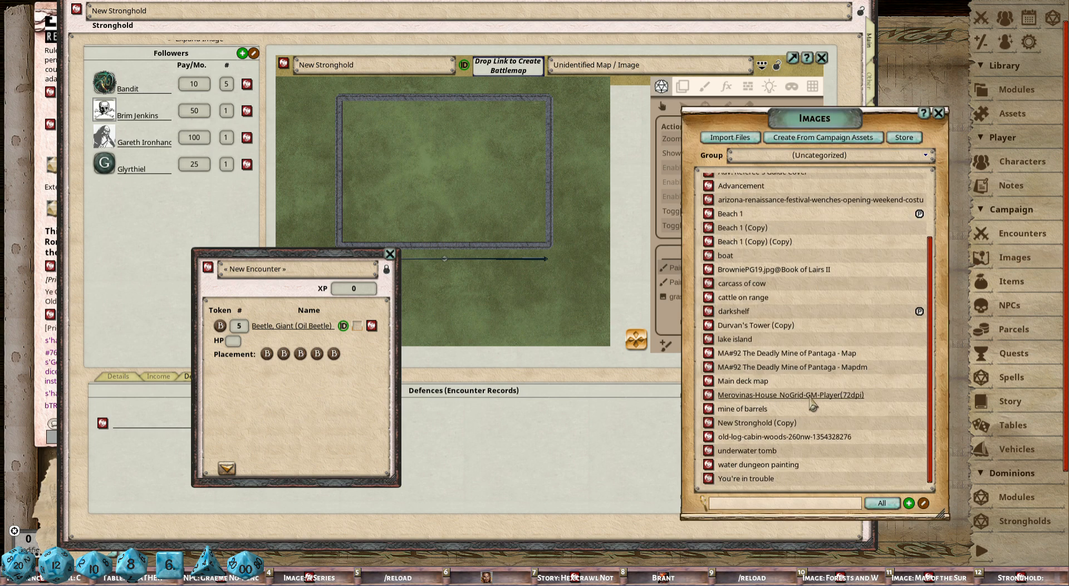
{"action": "left_click", "coordinate": [780, 422]}
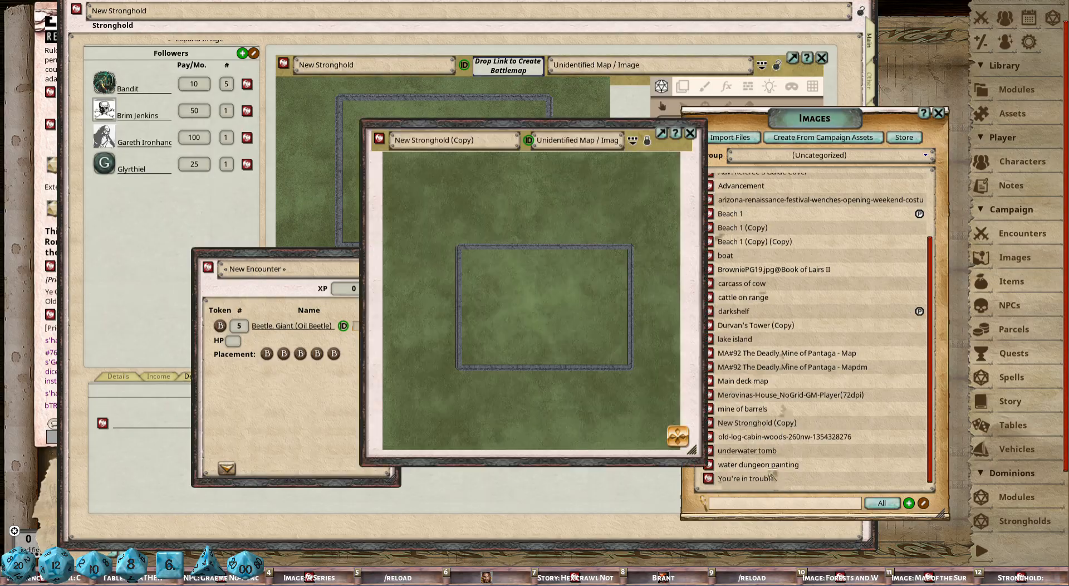
{"action": "left_click", "coordinate": [939, 112]}
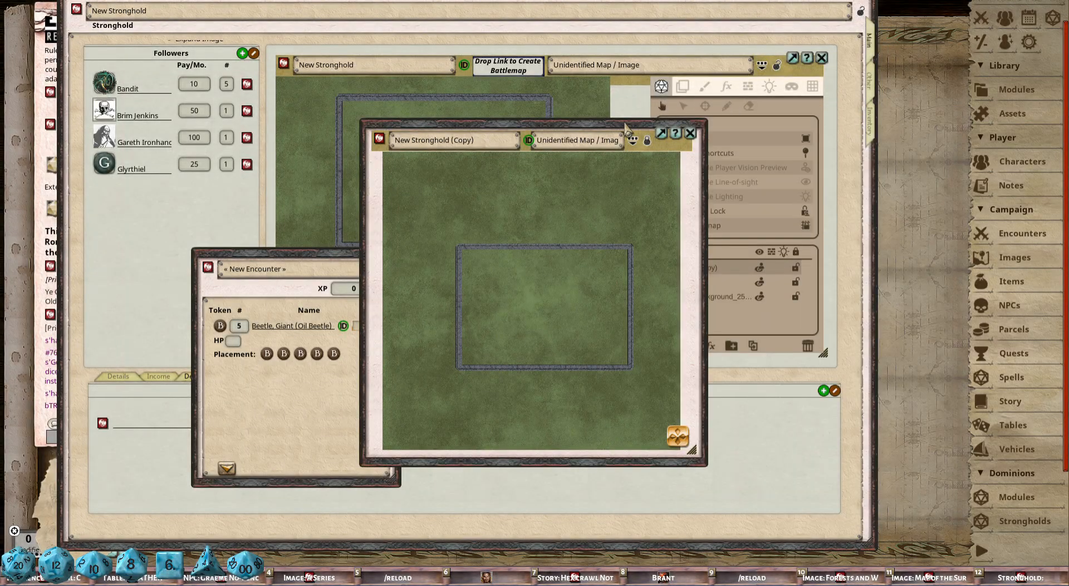
{"action": "left_click_drag", "start_coordinate": [635, 146], "coordinate": [825, 155]}
{"action": "left_click", "coordinate": [821, 148]}
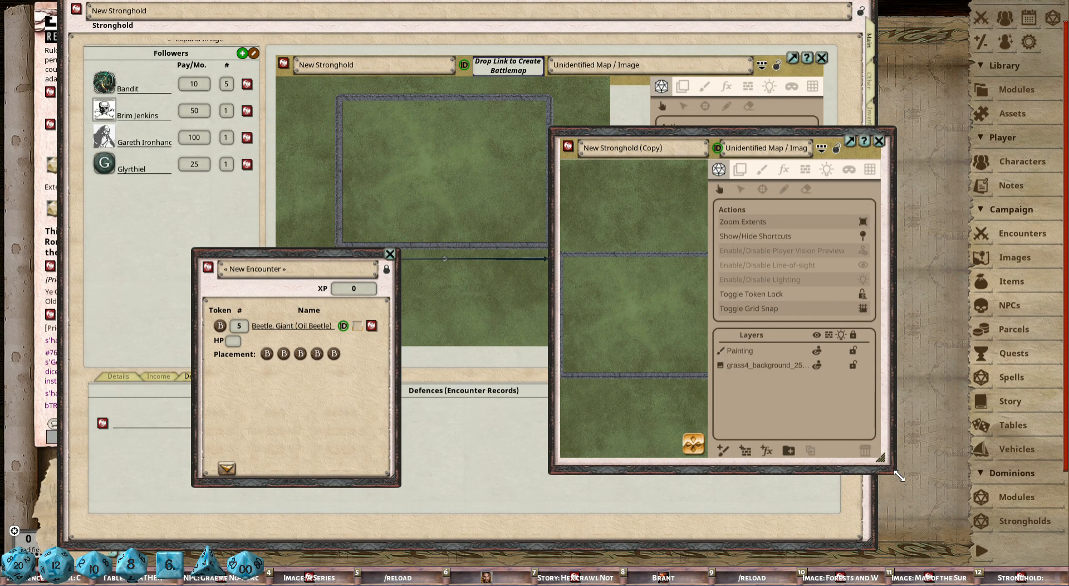
{"action": "left_click_drag", "start_coordinate": [896, 474], "coordinate": [1064, 555]}
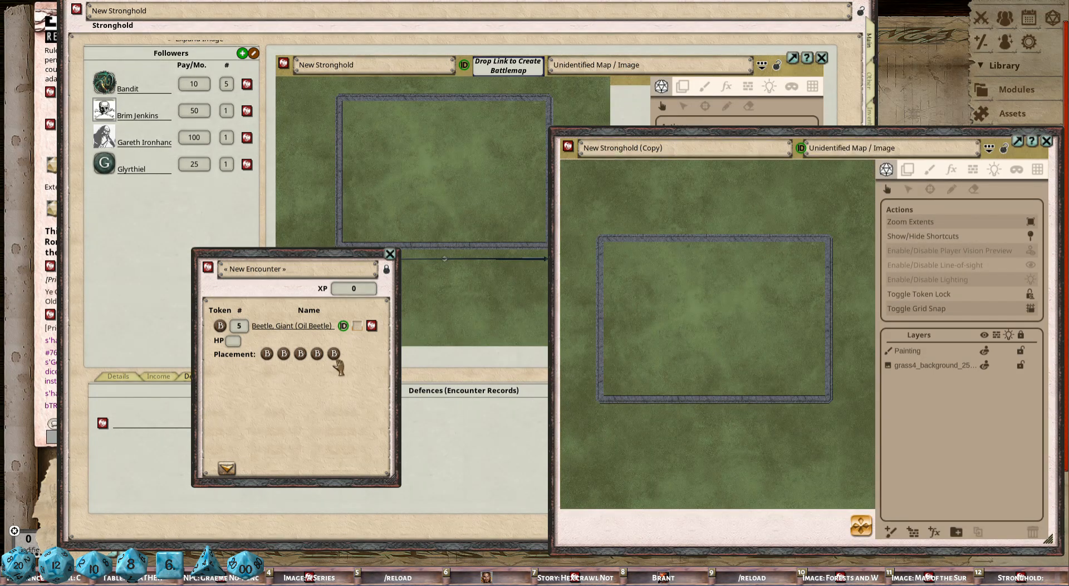
- Place the five oil beetle tokens inside the lower-left corner of the walled area and close the encounter record
{"action": "left_click_drag", "start_coordinate": [378, 381], "coordinate": [614, 399]}
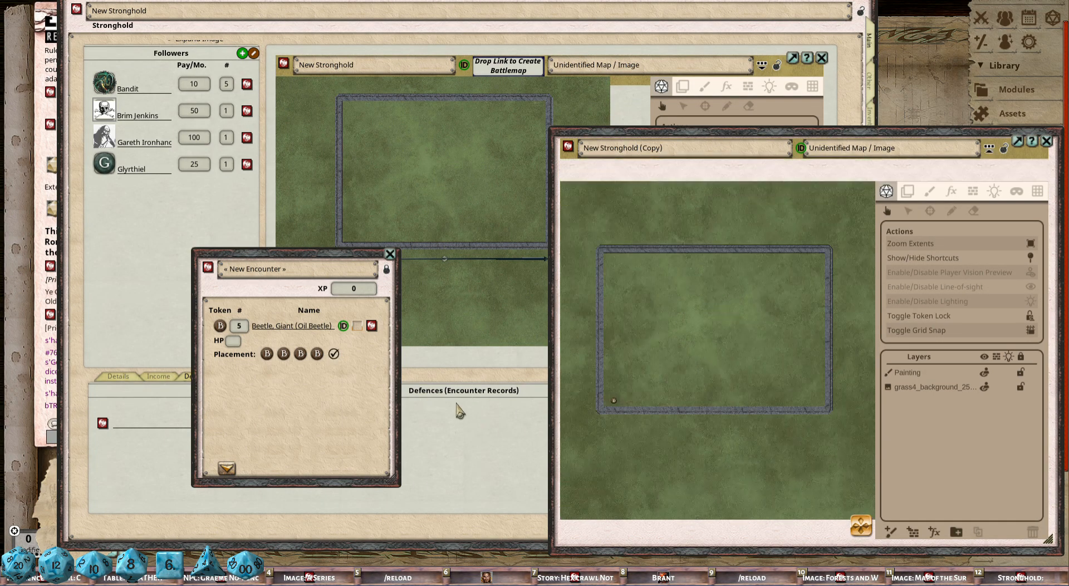
{"action": "left_click_drag", "start_coordinate": [317, 355], "coordinate": [618, 388]}
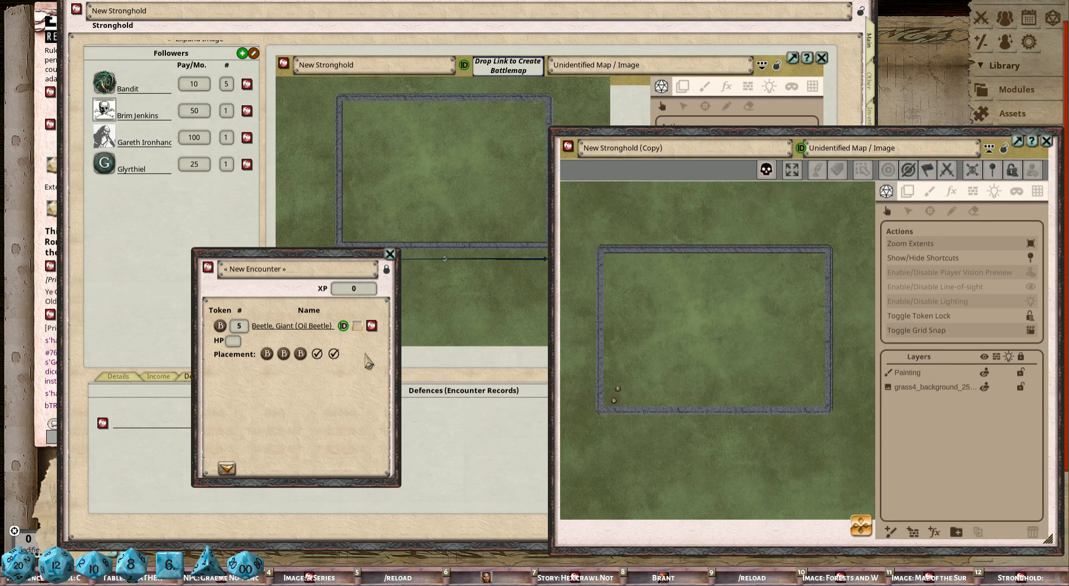
{"action": "left_click_drag", "start_coordinate": [301, 356], "coordinate": [609, 389]}
{"action": "left_click_drag", "start_coordinate": [286, 359], "coordinate": [630, 397]}
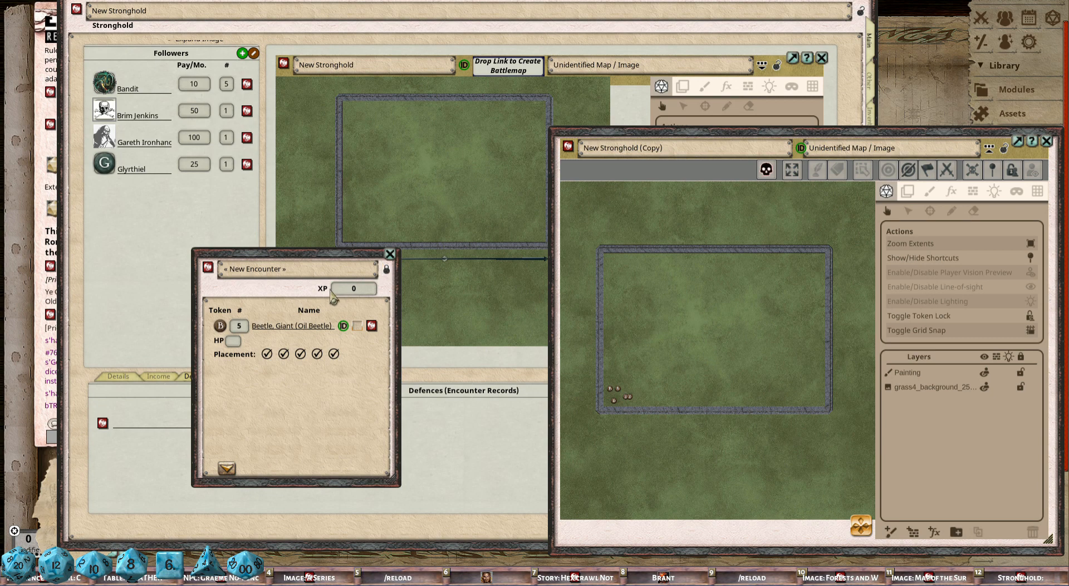
{"action": "left_click", "coordinate": [390, 254]}
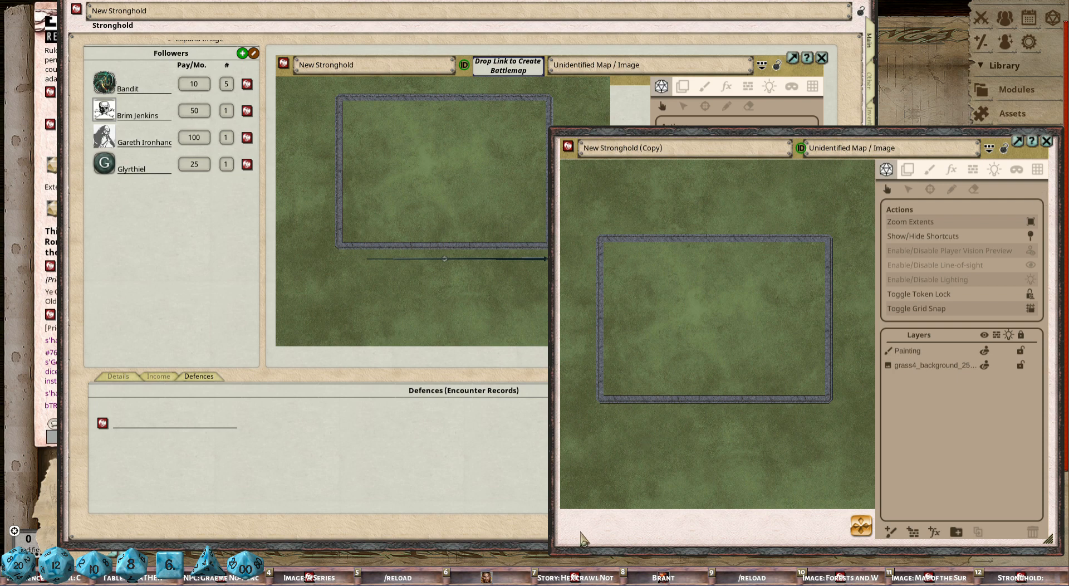
- Close the map copy and name the stronghold's defence entry "Oil Beetle"
{"action": "left_click_drag", "start_coordinate": [560, 551], "coordinate": [445, 582]}
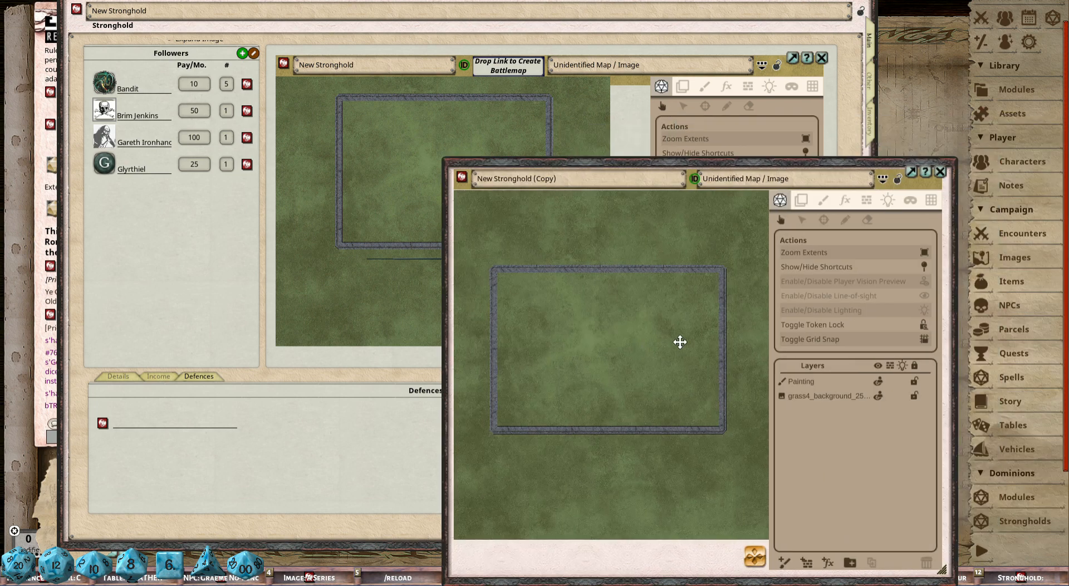
{"action": "left_click", "coordinate": [934, 173]}
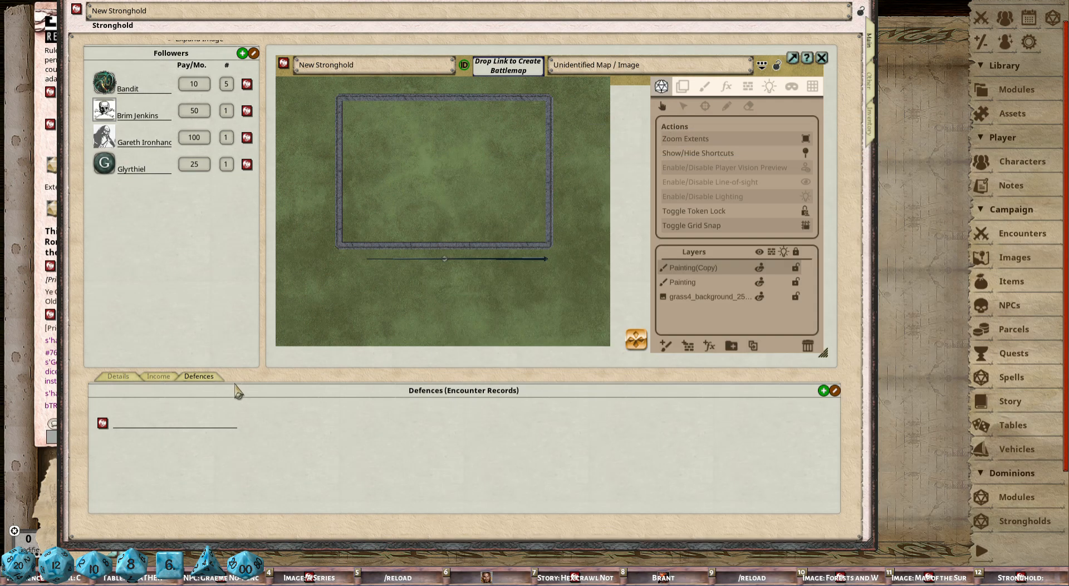
{"action": "left_click", "coordinate": [161, 416]}
{"action": "type", "text": "Oil Beetle"}
- Open the Oil Beetle encounter, add it to the combat tracker and toggle the visibility of all its NPCs
{"action": "left_click", "coordinate": [102, 424]}
{"action": "left_click", "coordinate": [226, 468]}
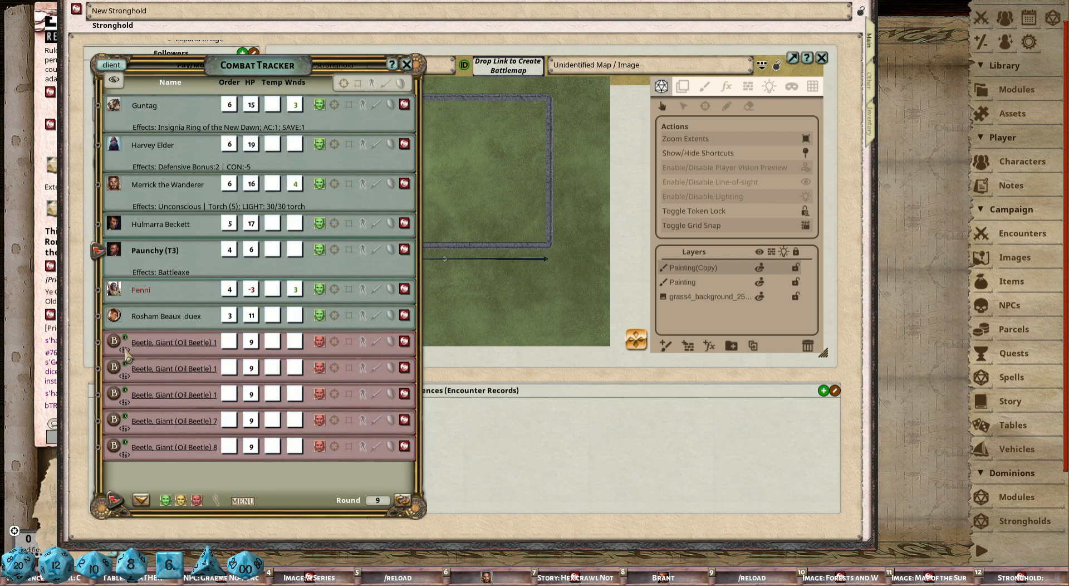
{"action": "left_click", "coordinate": [114, 80]}
- Examine the placed beetle tokens on the New Stronghold (Copy) map, and close the map and image list
{"action": "left_click", "coordinate": [1022, 262]}
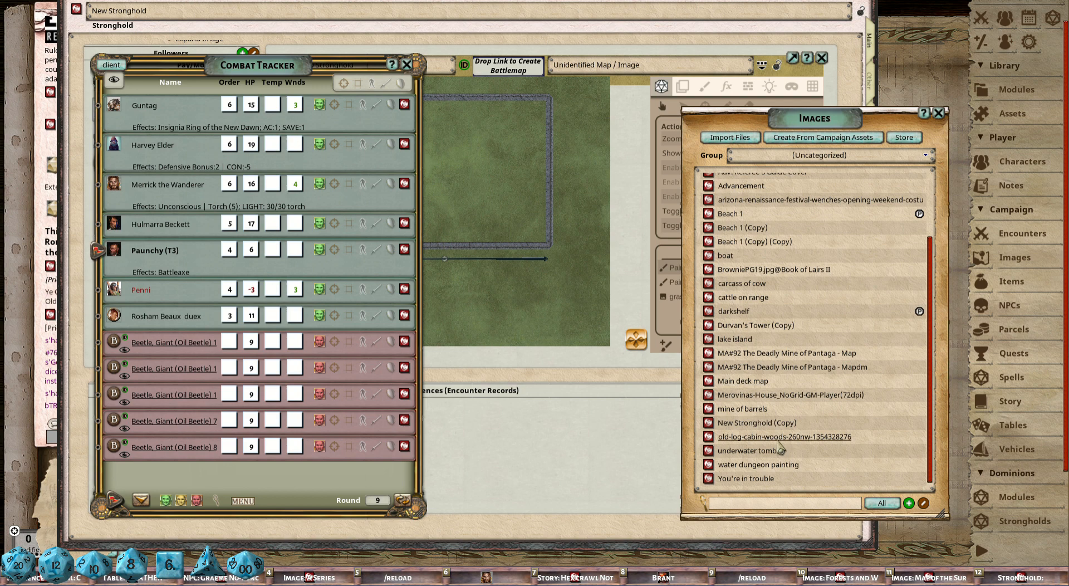
{"action": "left_click", "coordinate": [769, 423]}
{"action": "scroll", "coordinate": [566, 471], "scroll_direction": "up", "scroll_amount": 5}
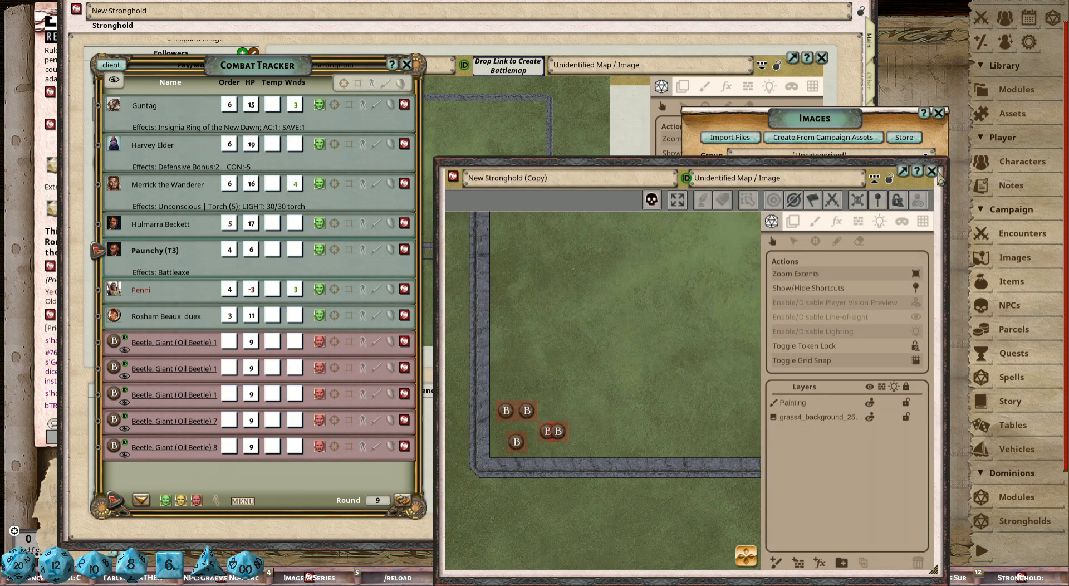
{"action": "left_click", "coordinate": [934, 172]}
{"action": "left_click", "coordinate": [939, 114]}
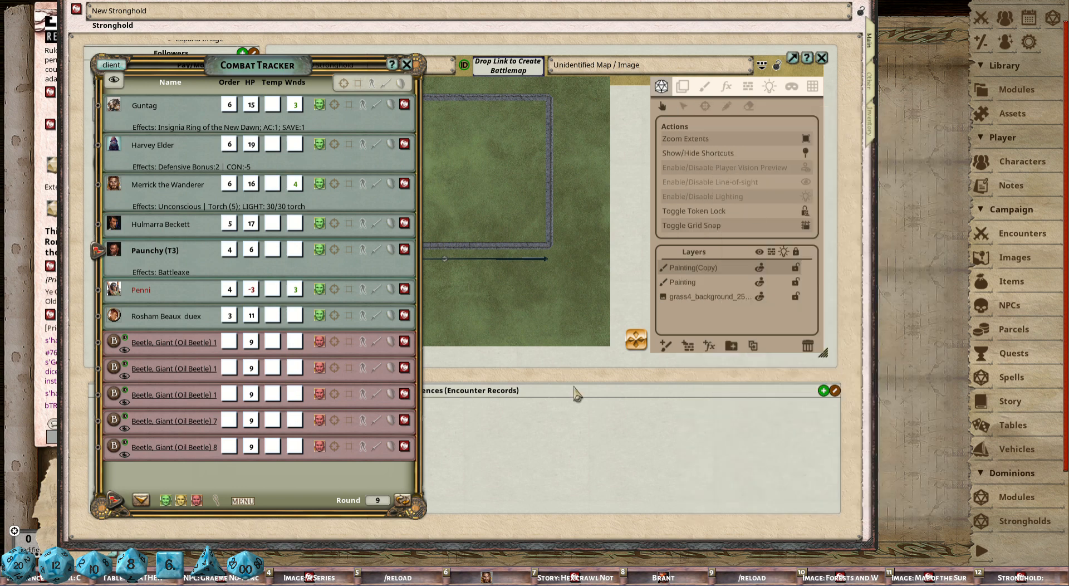
- Display the stronghold's Lord or Lady of the Realm and Construction Data page, and shrink and reposition its window
{"action": "left_click", "coordinate": [547, 422]}
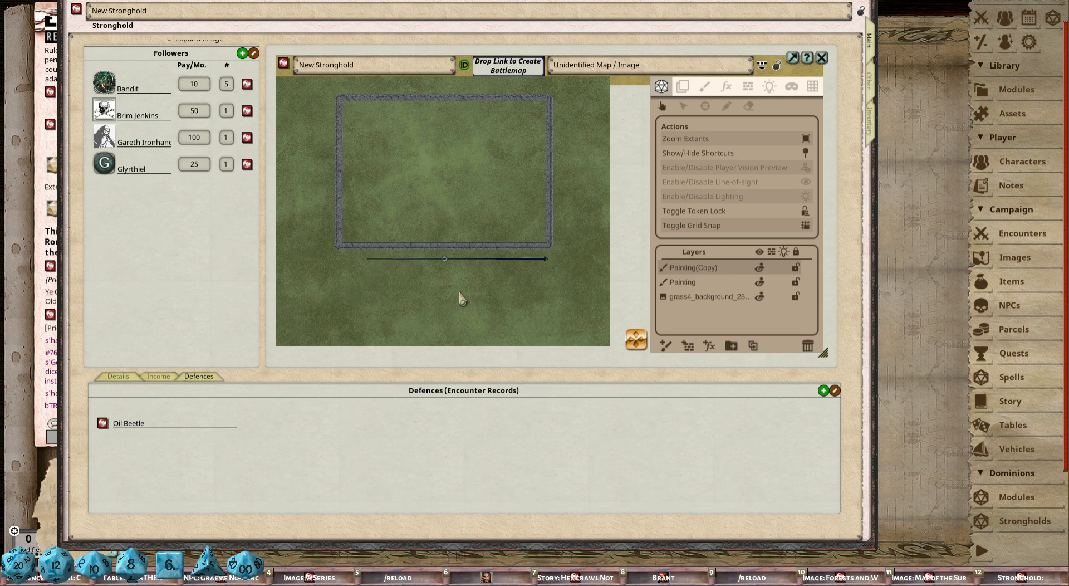
{"action": "mouse_move", "coordinate": [549, 259]}
{"action": "scroll", "coordinate": [255, 229], "scroll_direction": "up", "scroll_amount": 1}
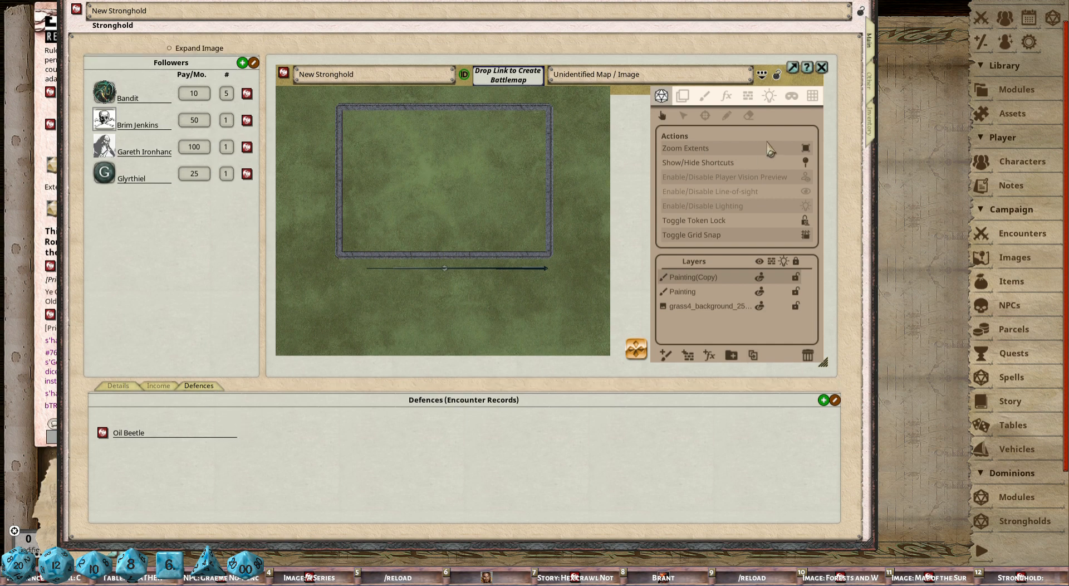
{"action": "left_click", "coordinate": [870, 83]}
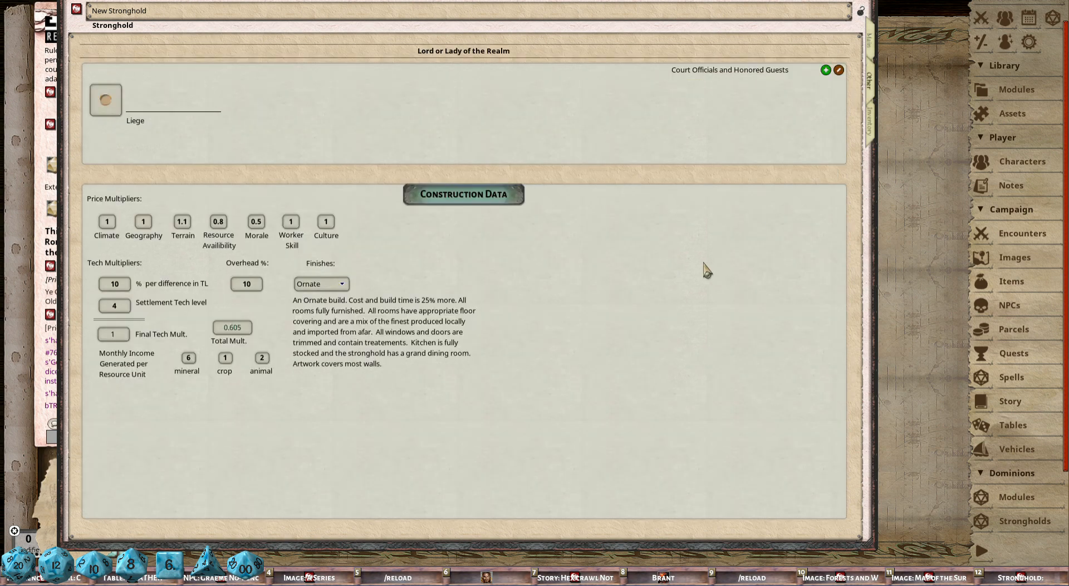
{"action": "left_click_drag", "start_coordinate": [624, 329], "coordinate": [677, 336]}
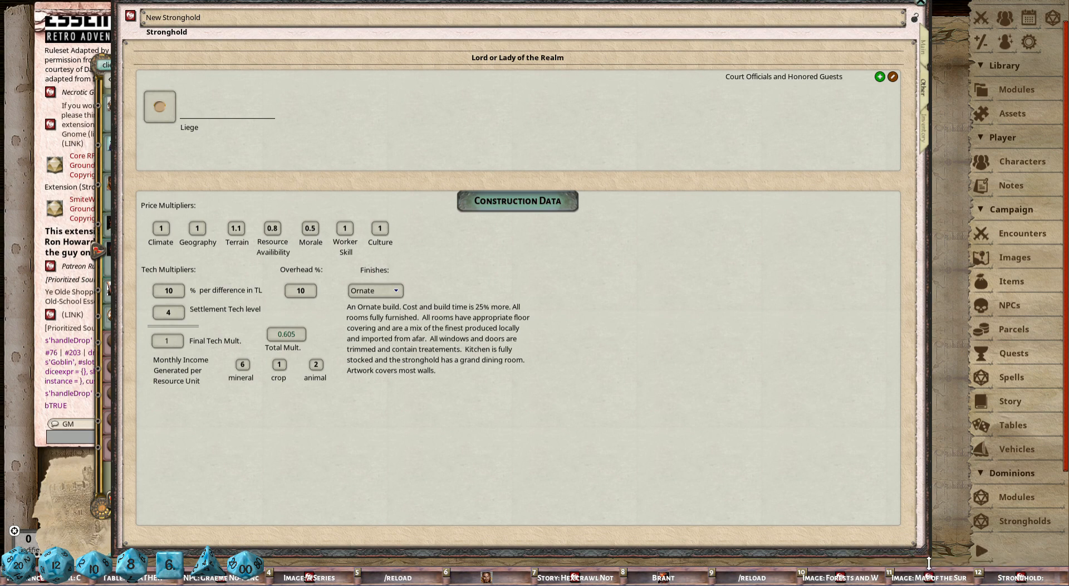
{"action": "left_click_drag", "start_coordinate": [934, 559], "coordinate": [897, 471]}
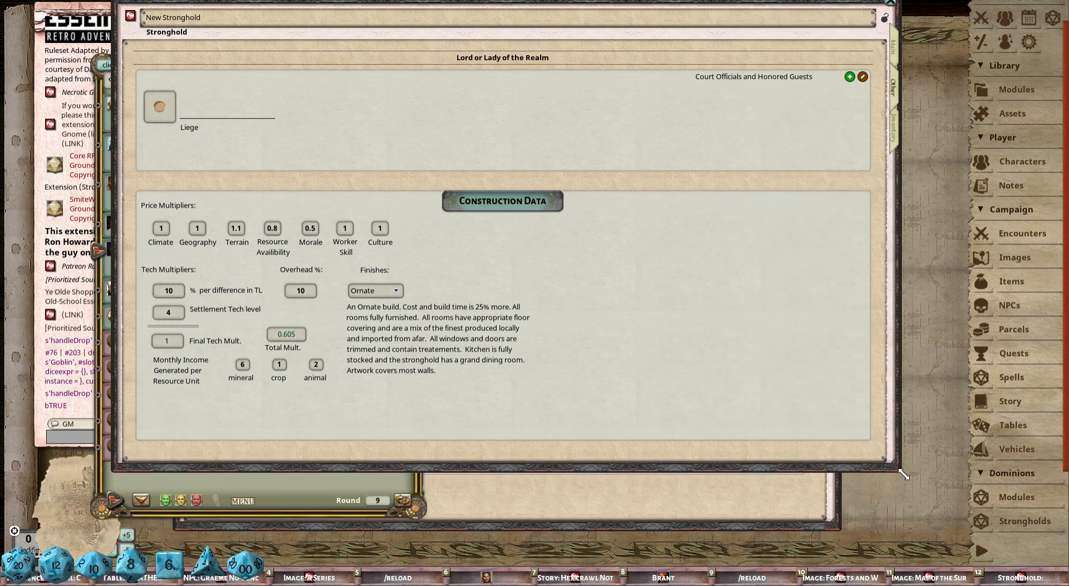
{"action": "left_click_drag", "start_coordinate": [796, 431], "coordinate": [822, 453]}
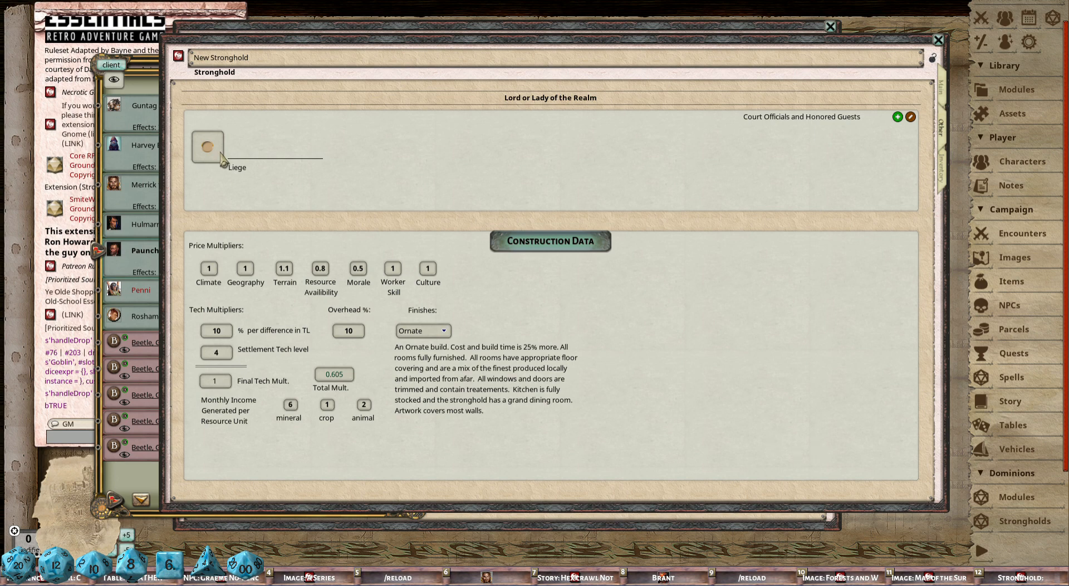
{"action": "left_click_drag", "start_coordinate": [752, 369], "coordinate": [672, 371]}
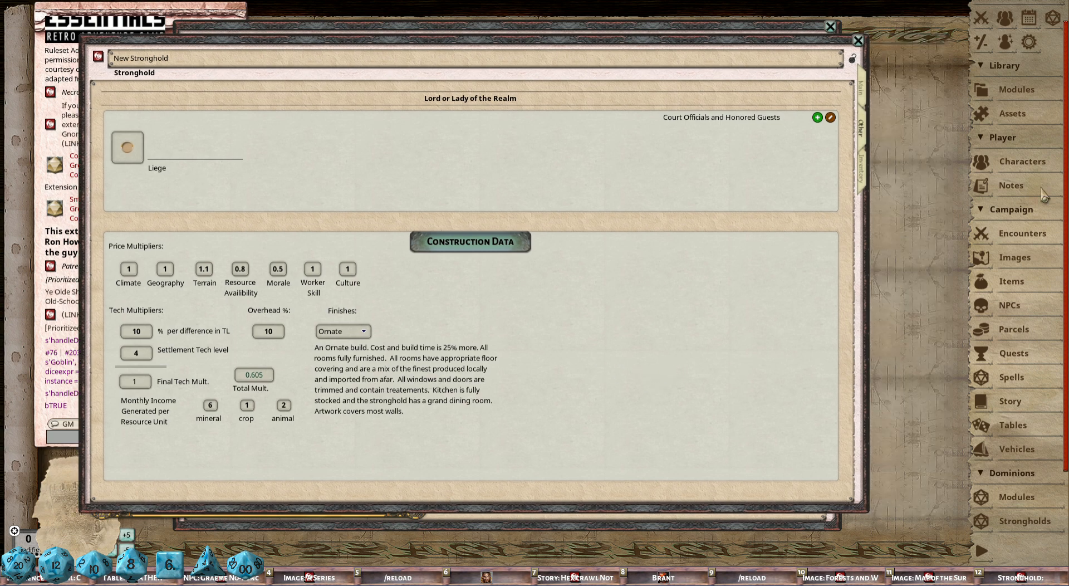
- Open Merrick the Wanderer's character sheet from the combat tracker, assign him as Liege and return to the stronghold's main page
{"action": "left_click", "coordinate": [983, 19]}
{"action": "left_click", "coordinate": [405, 184]}
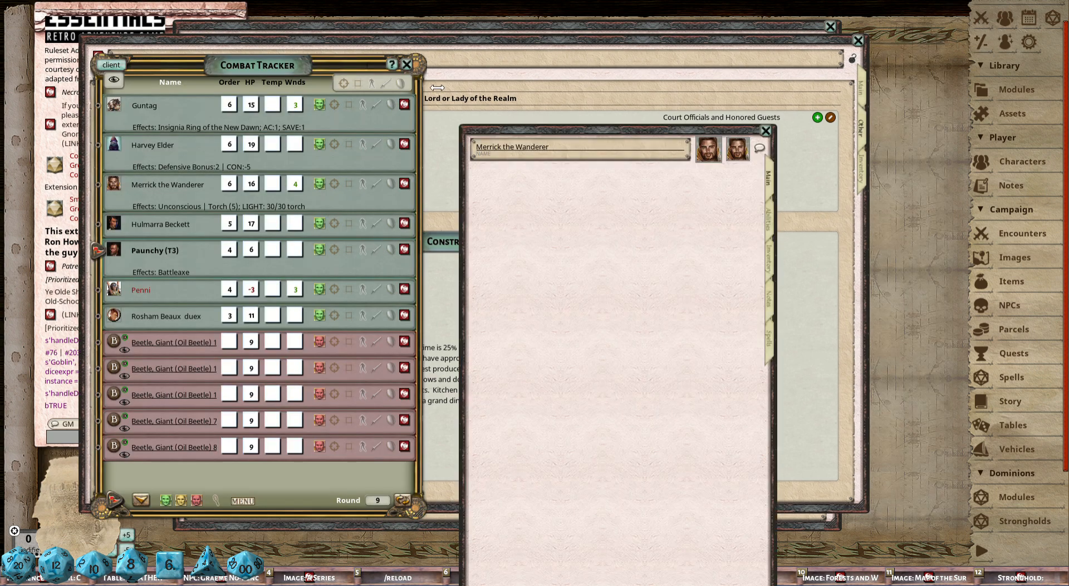
{"action": "left_click", "coordinate": [407, 65]}
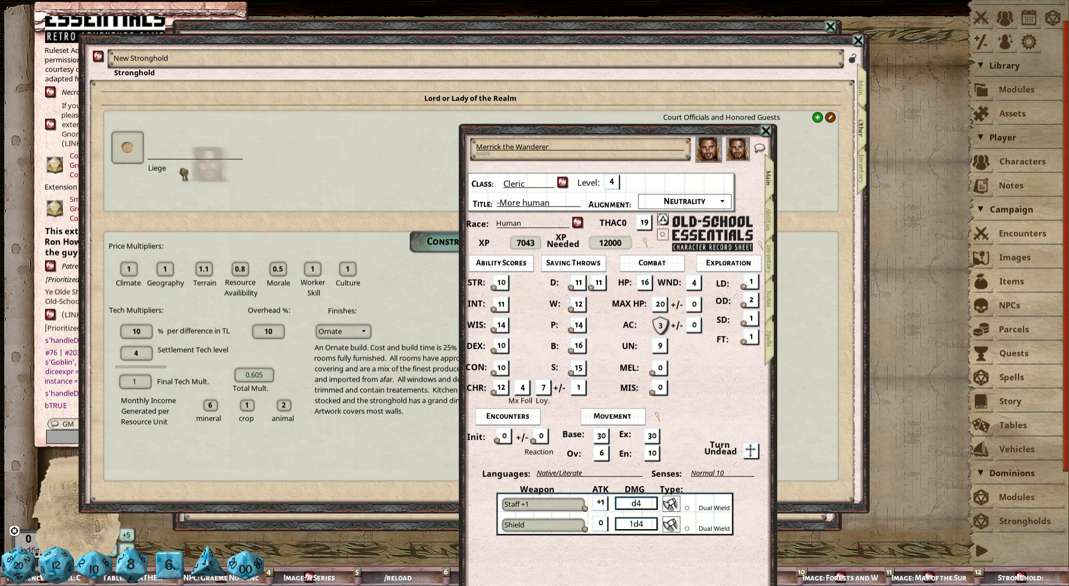
{"action": "left_click_drag", "start_coordinate": [184, 174], "coordinate": [183, 170]}
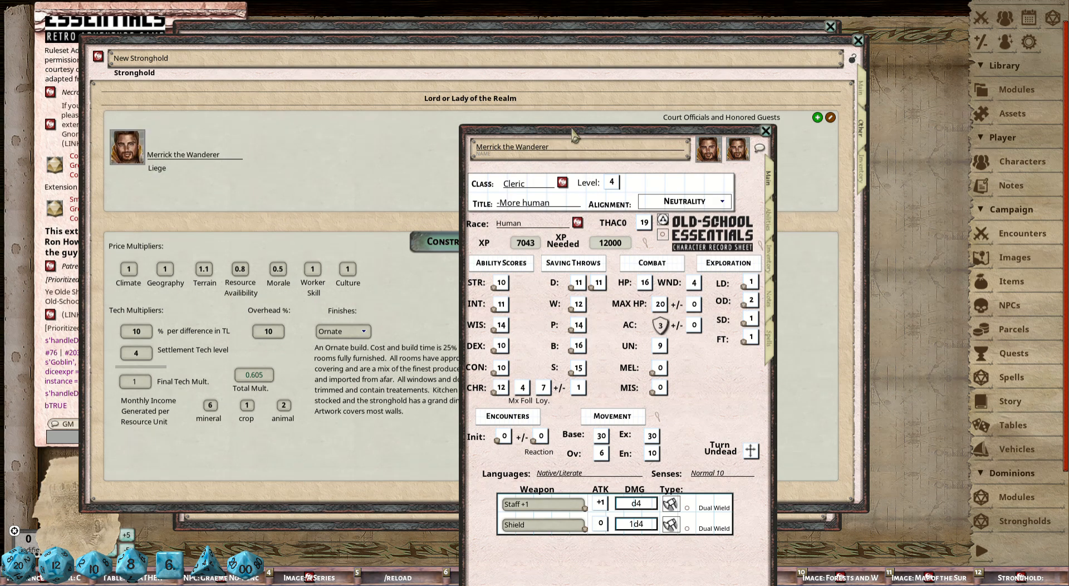
{"action": "left_click_drag", "start_coordinate": [574, 134], "coordinate": [750, 104]}
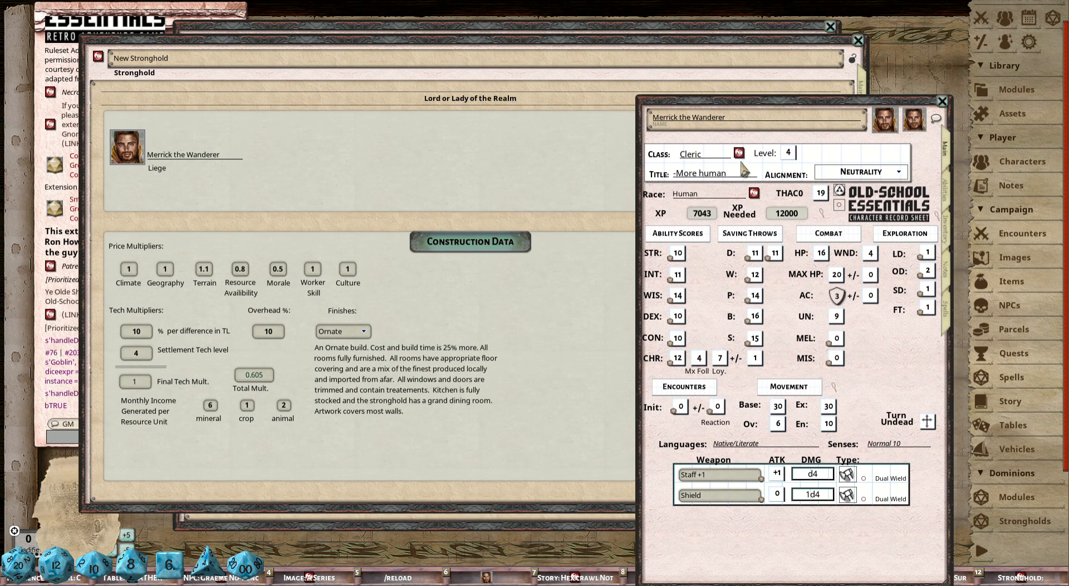
{"action": "left_click", "coordinate": [493, 176]}
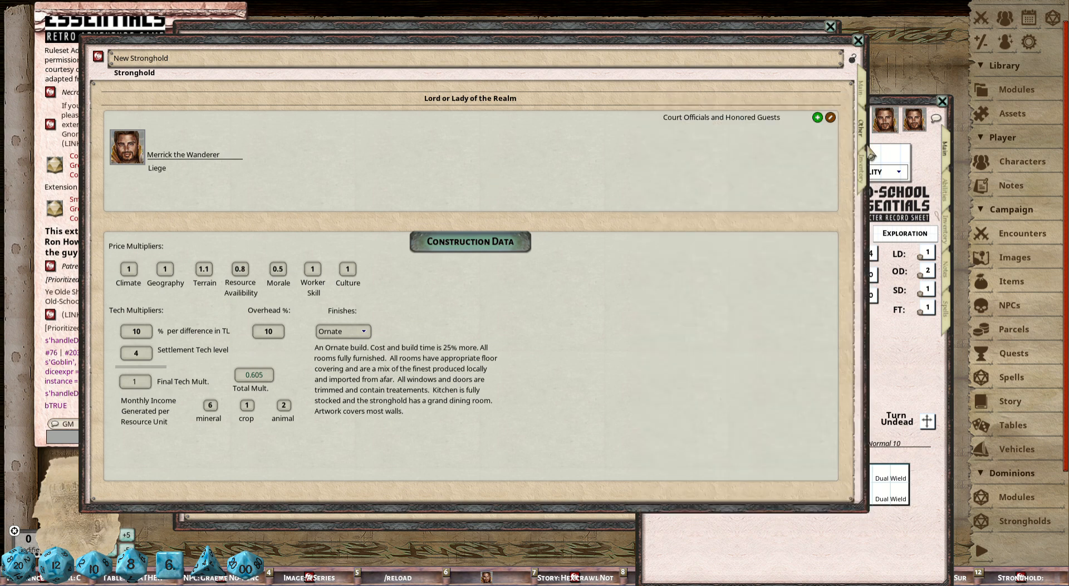
{"action": "left_click", "coordinate": [863, 91]}
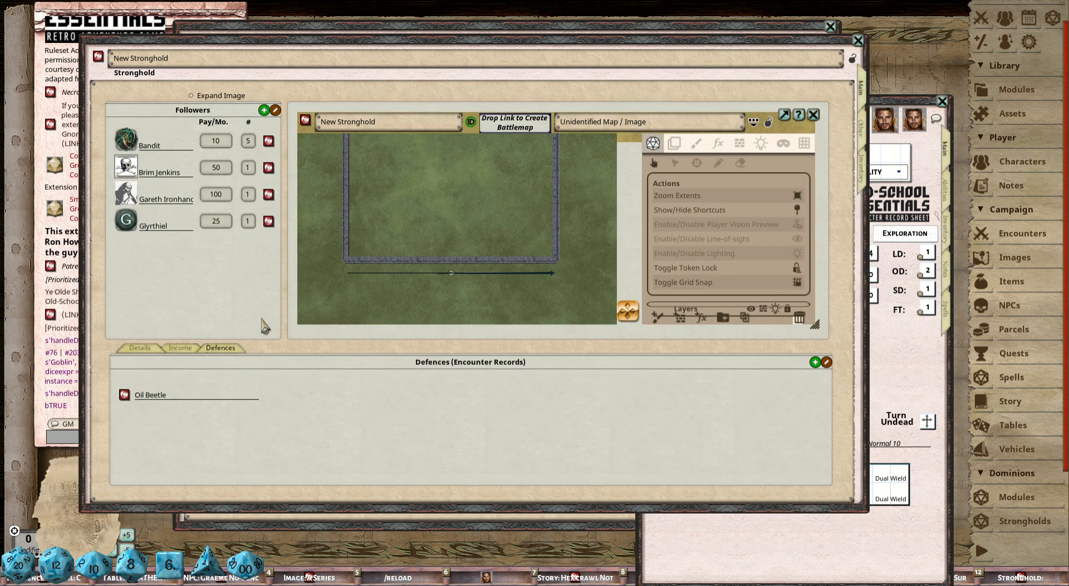
- Review the stronghold's Construction Details and income, and return to the Lord or Lady of the Realm page
{"action": "left_click", "coordinate": [149, 351]}
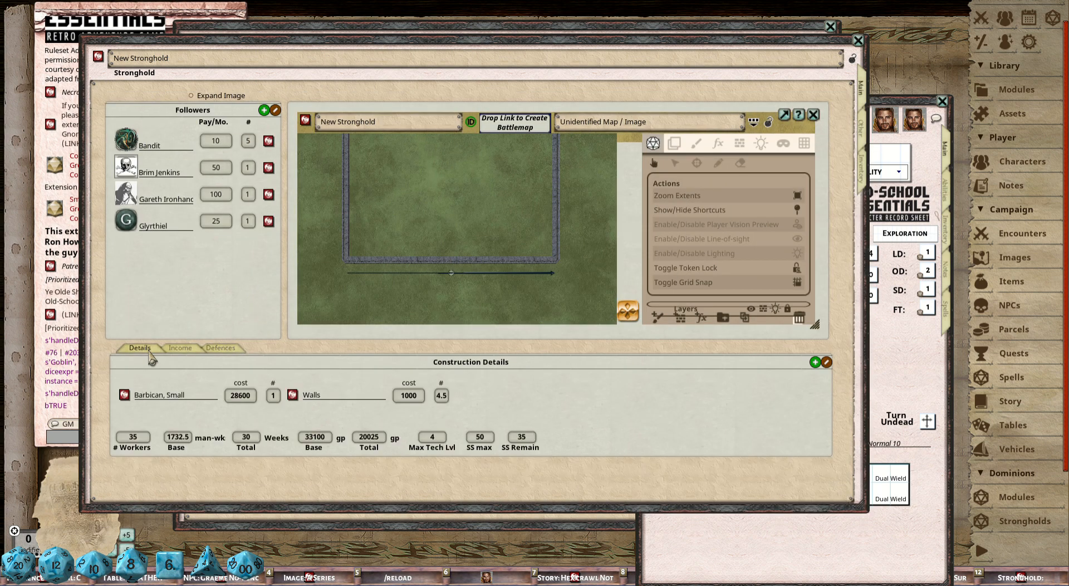
{"action": "left_click", "coordinate": [181, 351]}
{"action": "left_click", "coordinate": [140, 351]}
{"action": "left_click", "coordinate": [859, 128]}
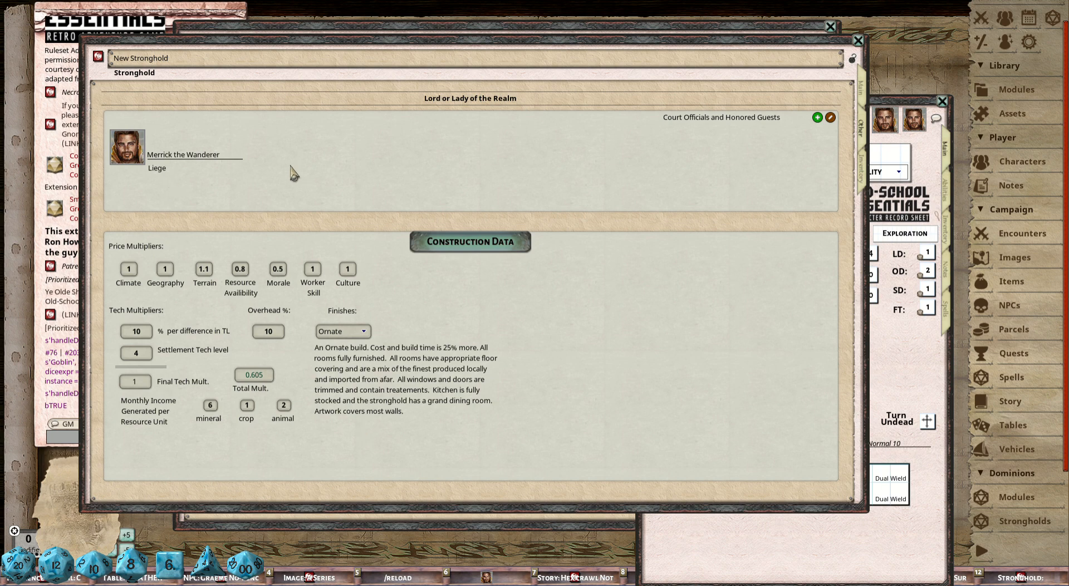
{"action": "right_click", "coordinate": [360, 170]}
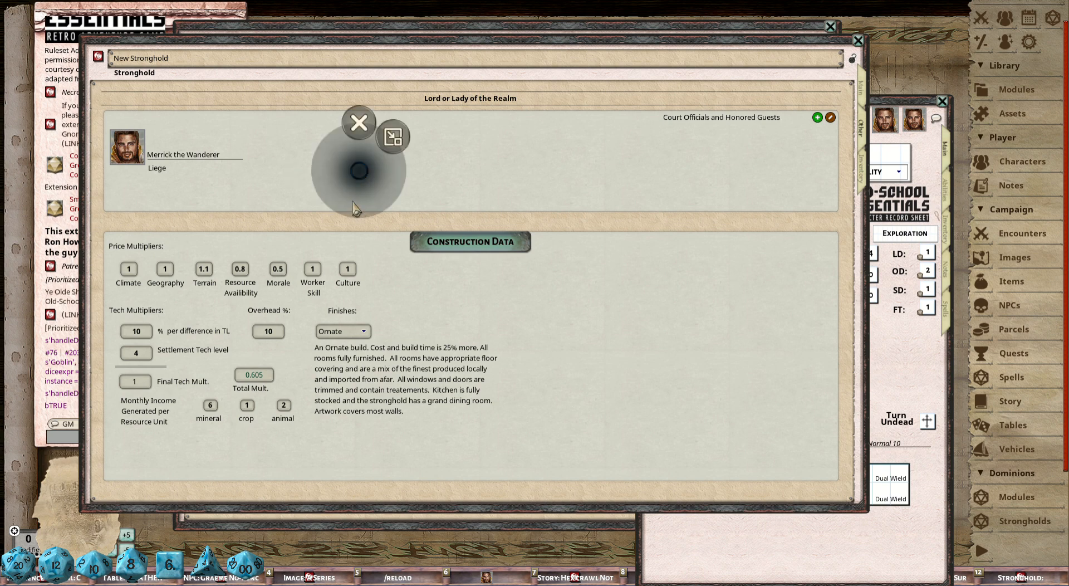
{"action": "left_click", "coordinate": [634, 241]}
{"action": "right_click", "coordinate": [627, 223]}
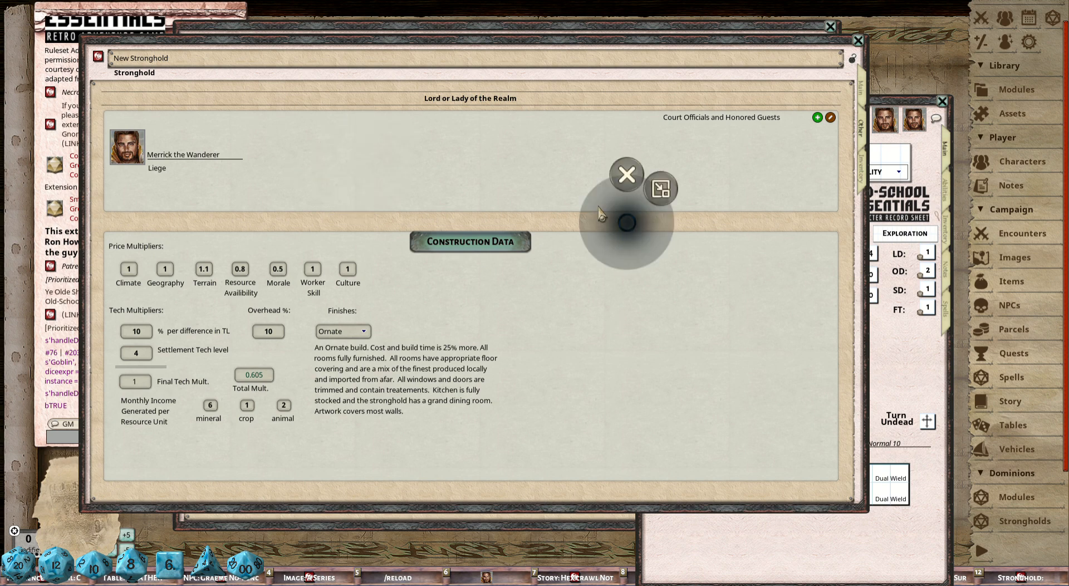
{"action": "left_click", "coordinate": [570, 228]}
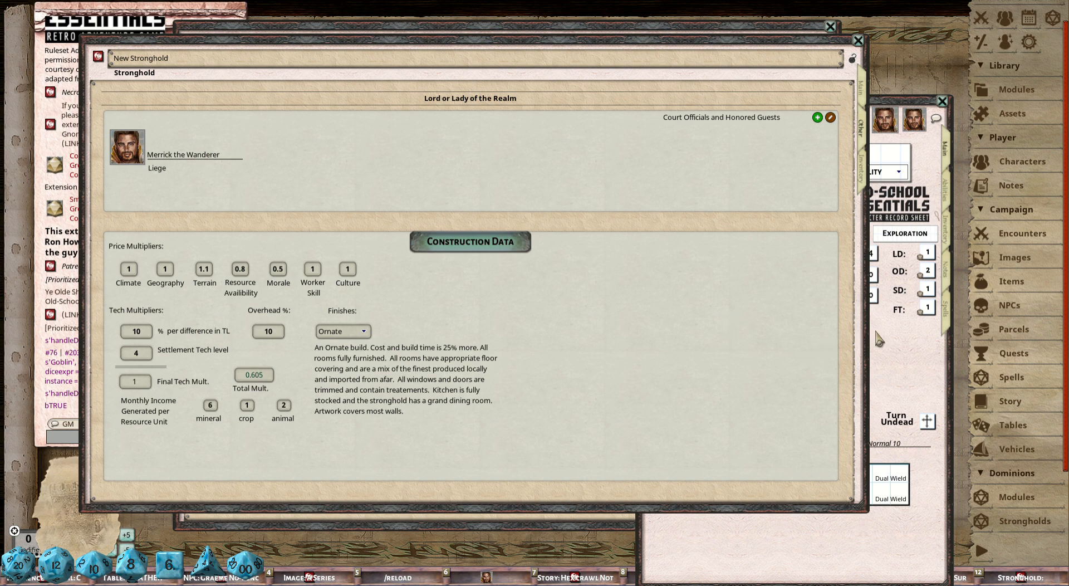
- Narrow the stronghold window and add Hulmarra Beckett from the combat tracker to the Court Officials and Honored Guests
{"action": "left_click_drag", "start_coordinate": [868, 336], "coordinate": [708, 340]}
{"action": "left_click_drag", "start_coordinate": [640, 352], "coordinate": [700, 376]}
{"action": "left_click", "coordinate": [983, 22]}
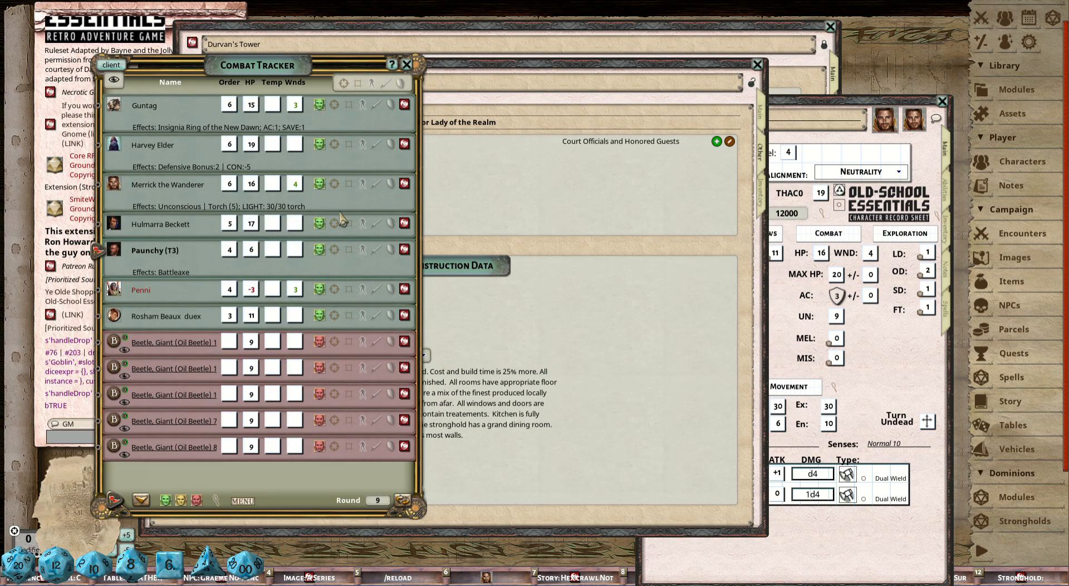
{"action": "left_click", "coordinate": [406, 224]}
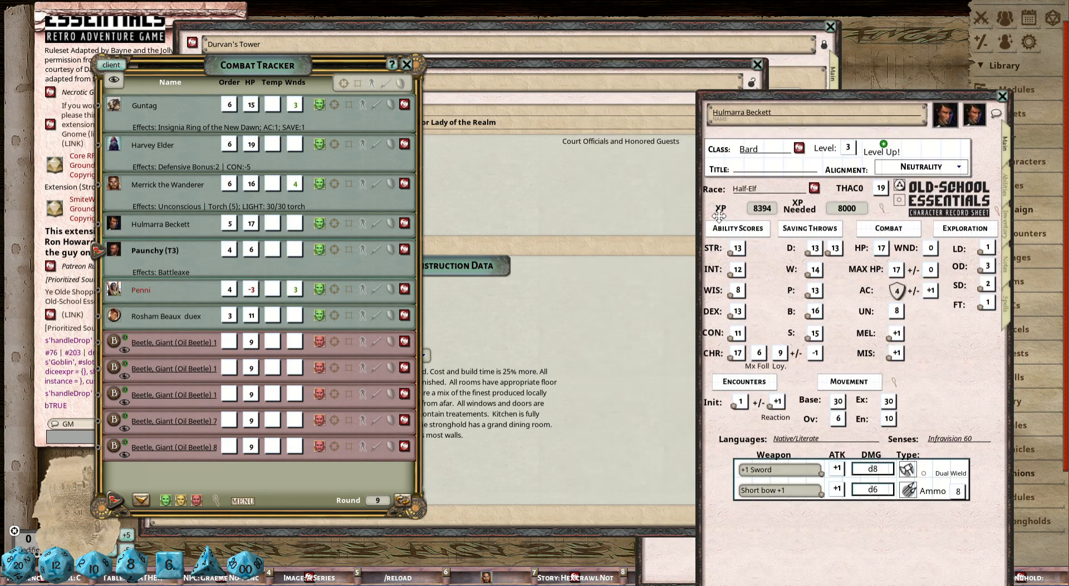
{"action": "left_click", "coordinate": [408, 65]}
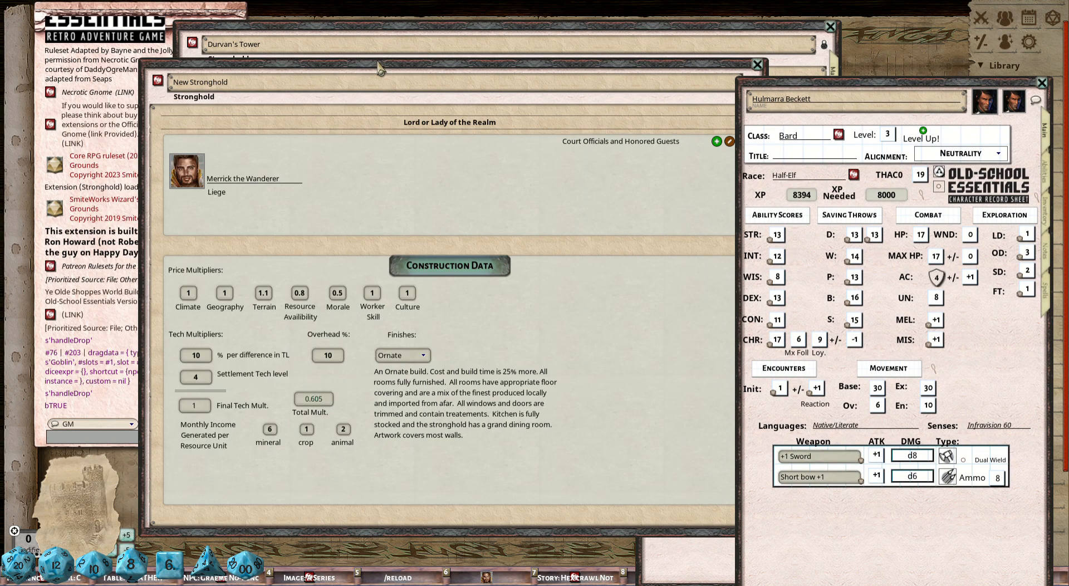
{"action": "left_click_drag", "start_coordinate": [382, 65], "coordinate": [323, 65]}
{"action": "left_click_drag", "start_coordinate": [1019, 104], "coordinate": [574, 171]}
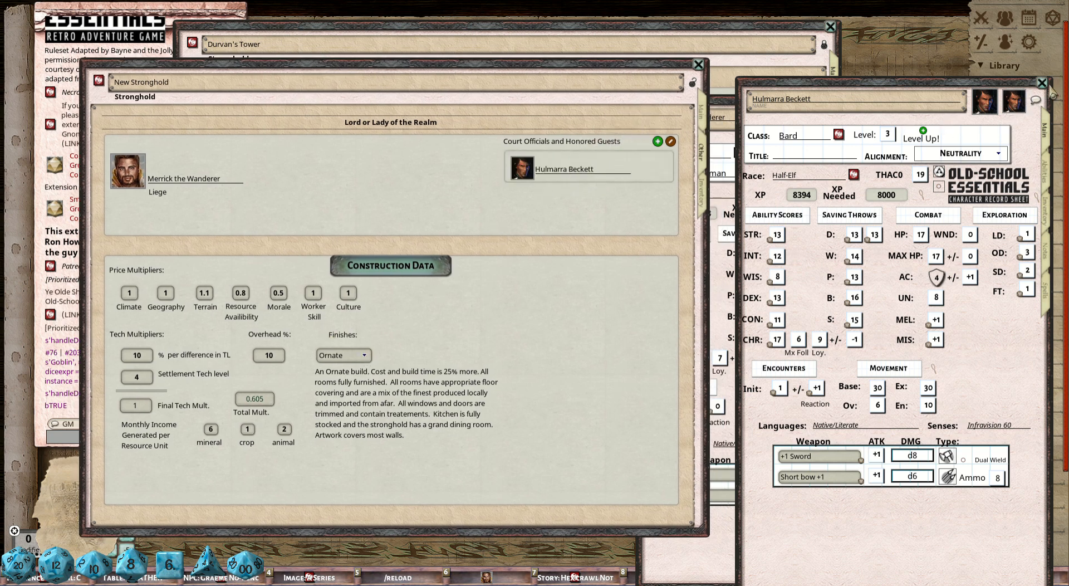
{"action": "left_click", "coordinate": [1042, 83]}
- Open the Strongholds list, turn off public sharing for New Stronghold and place the list beside the stronghold window
{"action": "left_click_drag", "start_coordinate": [622, 66], "coordinate": [585, 87]}
{"action": "left_click", "coordinate": [1024, 523]}
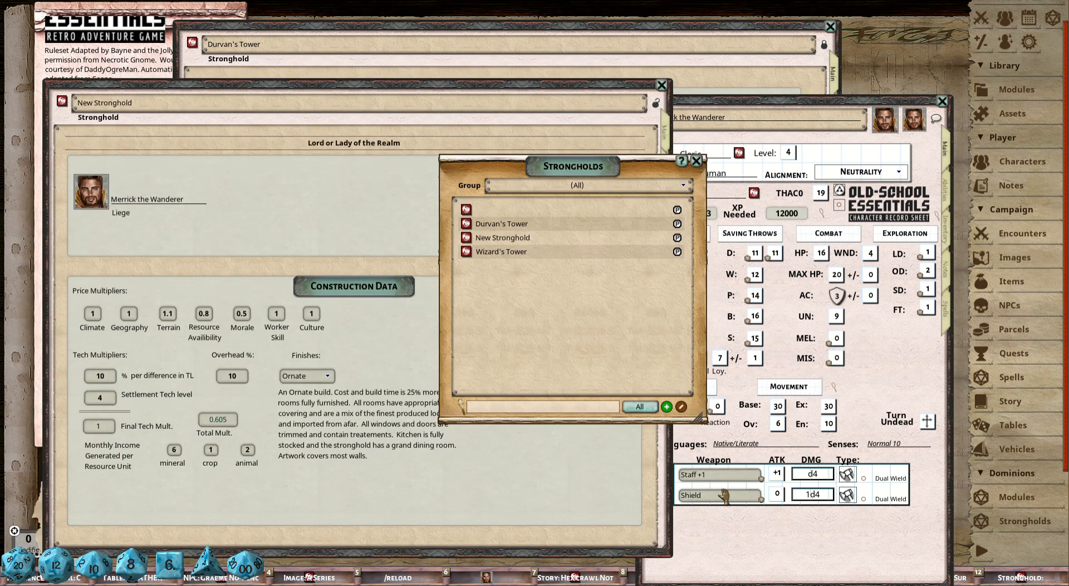
{"action": "left_click", "coordinate": [679, 237]}
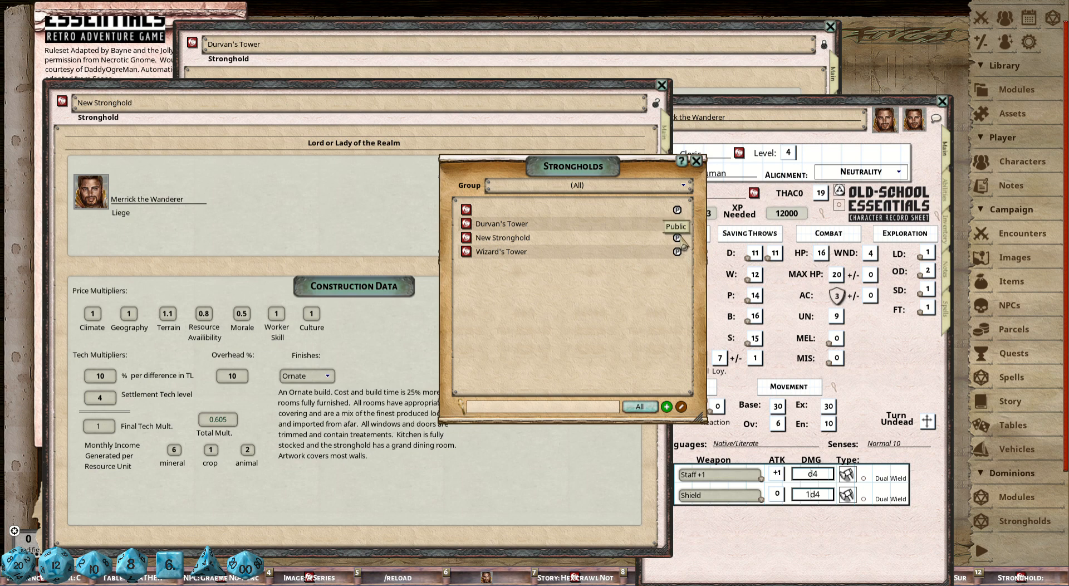
{"action": "left_click_drag", "start_coordinate": [541, 168], "coordinate": [737, 186]}
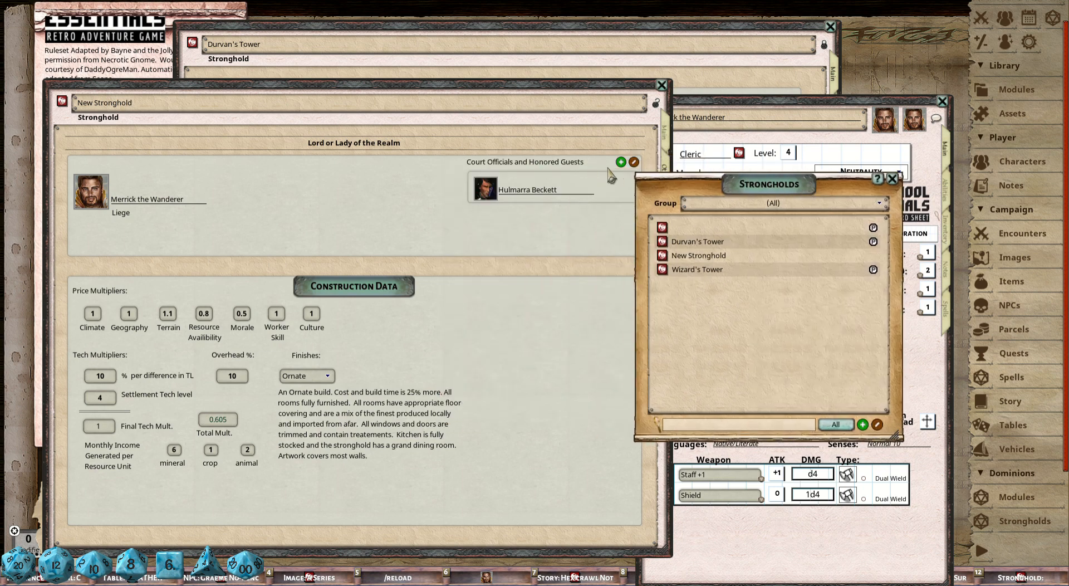
- Replace Hulmarra Beckett with Merrick the Wanderer in the Court Officials and Honored Guests
{"action": "left_click", "coordinate": [635, 162]}
{"action": "left_click", "coordinate": [608, 189]}
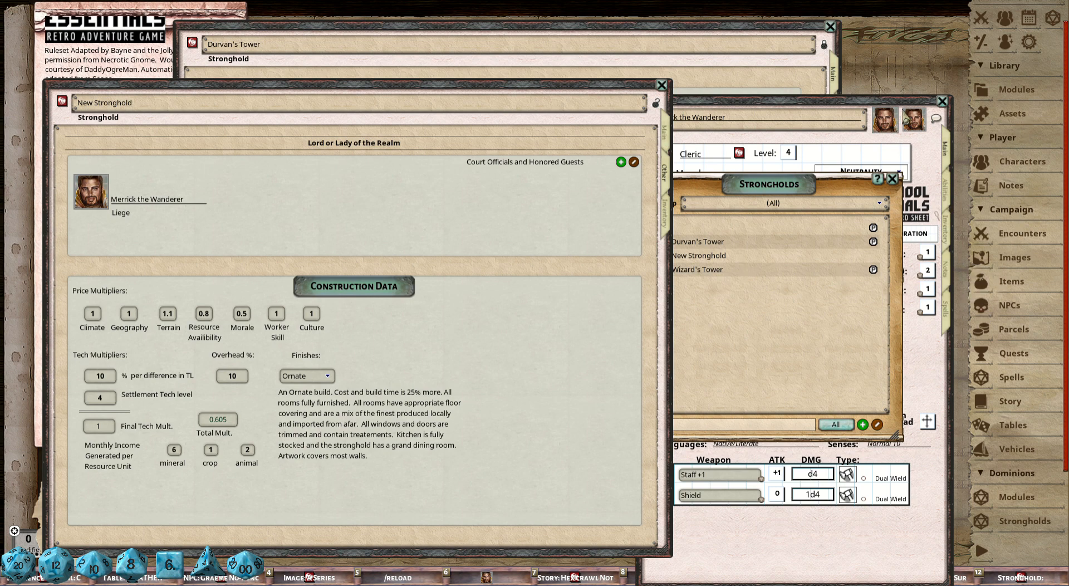
{"action": "left_click", "coordinate": [911, 133]}
{"action": "left_click_drag", "start_coordinate": [912, 133], "coordinate": [579, 195]}
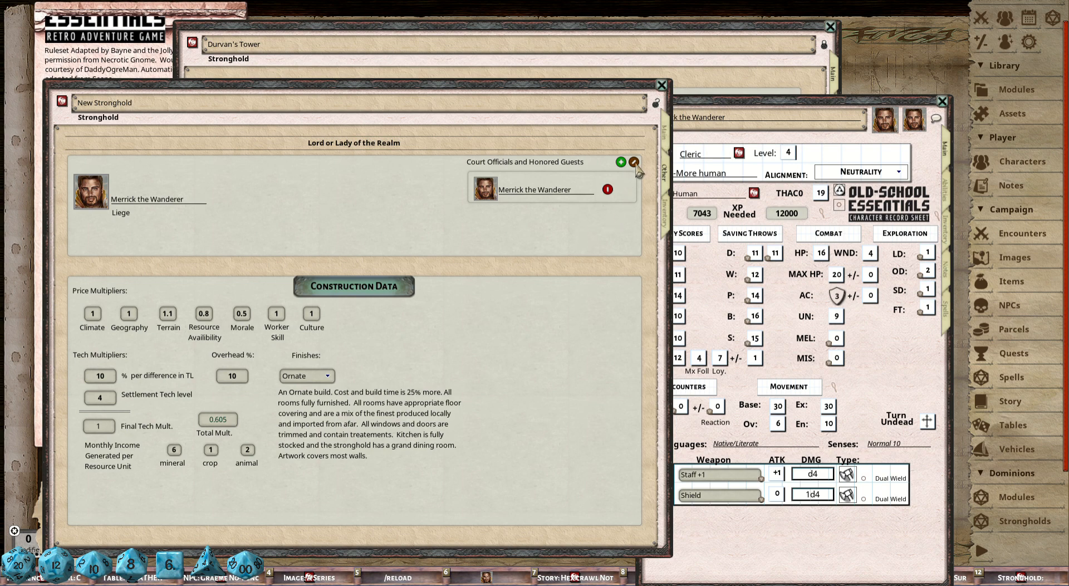
- Check New Stronghold's sharing status in the Strongholds list, and remove Merrick the Wanderer from the honored guests
{"action": "left_click", "coordinate": [1030, 520]}
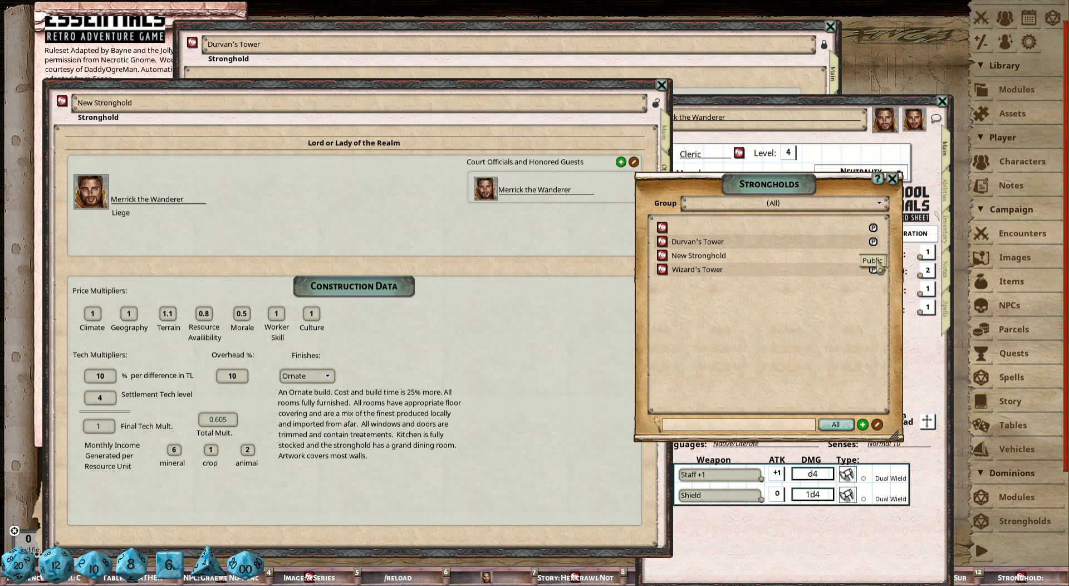
{"action": "left_click", "coordinate": [892, 179]}
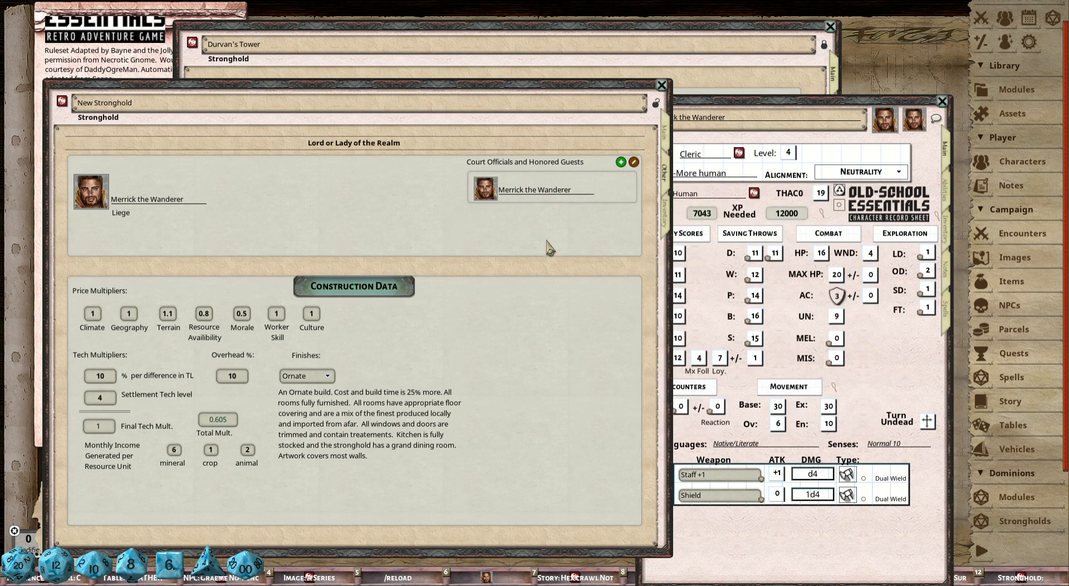
{"action": "left_click", "coordinate": [634, 162]}
{"action": "left_click", "coordinate": [608, 190]}
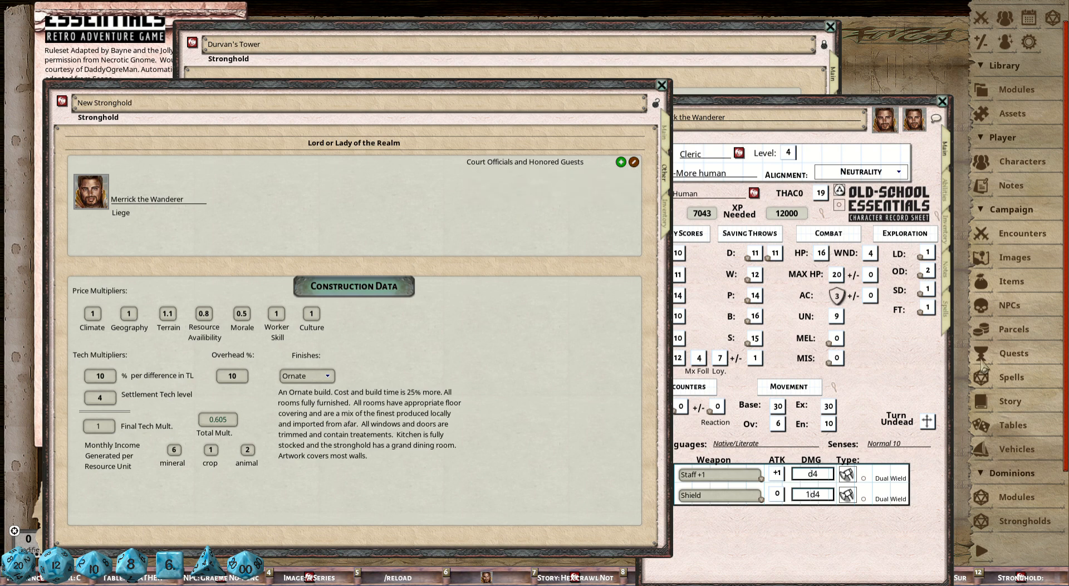
- Open George's sheet from the character selection, add him to the Court Officials and Honored Guests, and close Brant's sheet
{"action": "left_click", "coordinate": [1024, 172]}
{"action": "left_click", "coordinate": [611, 237]}
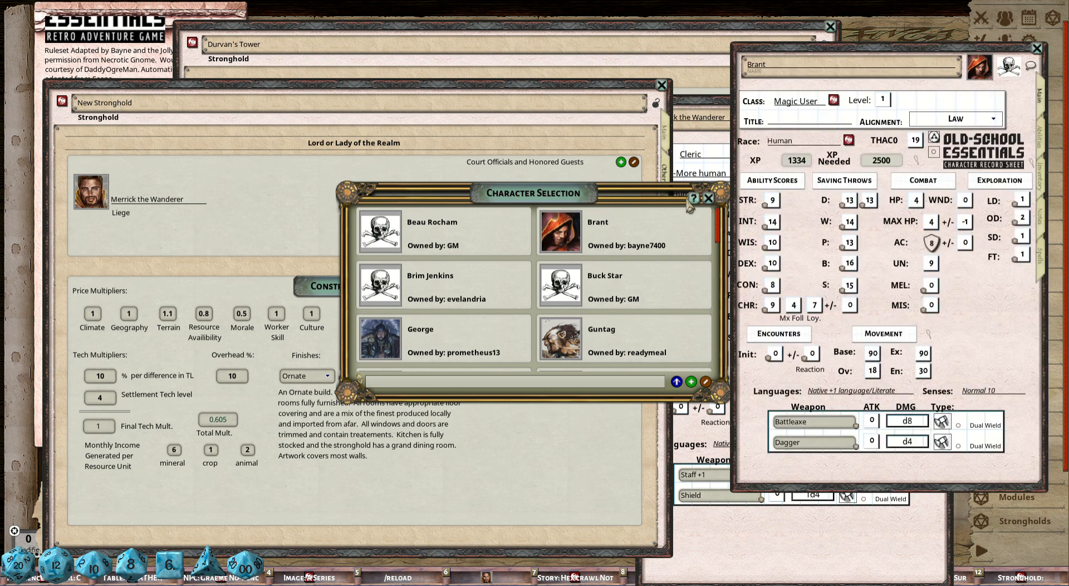
{"action": "scroll", "coordinate": [632, 313], "scroll_direction": "down", "scroll_amount": 1}
{"action": "left_click", "coordinate": [463, 305]}
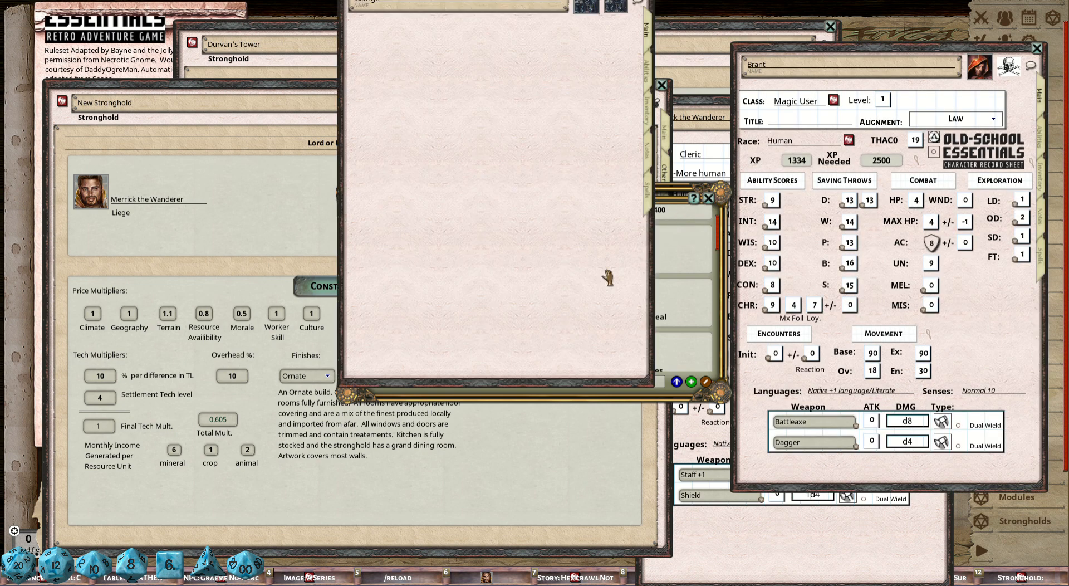
{"action": "left_click", "coordinate": [708, 199]}
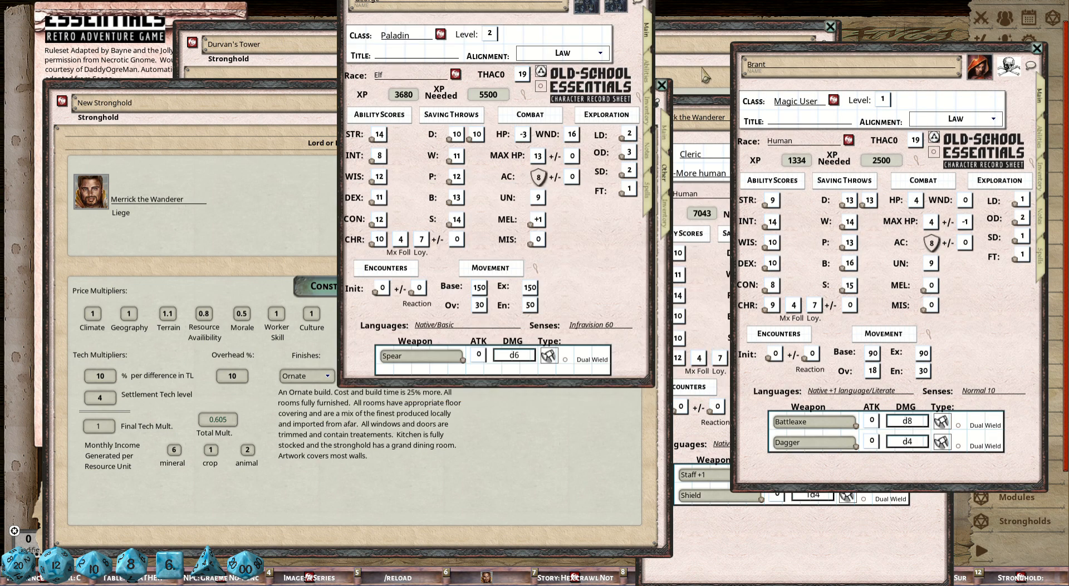
{"action": "left_click_drag", "start_coordinate": [630, 46], "coordinate": [978, 232]}
{"action": "left_click_drag", "start_coordinate": [961, 192], "coordinate": [532, 202]}
{"action": "left_click_drag", "start_coordinate": [1030, 366], "coordinate": [843, 396]}
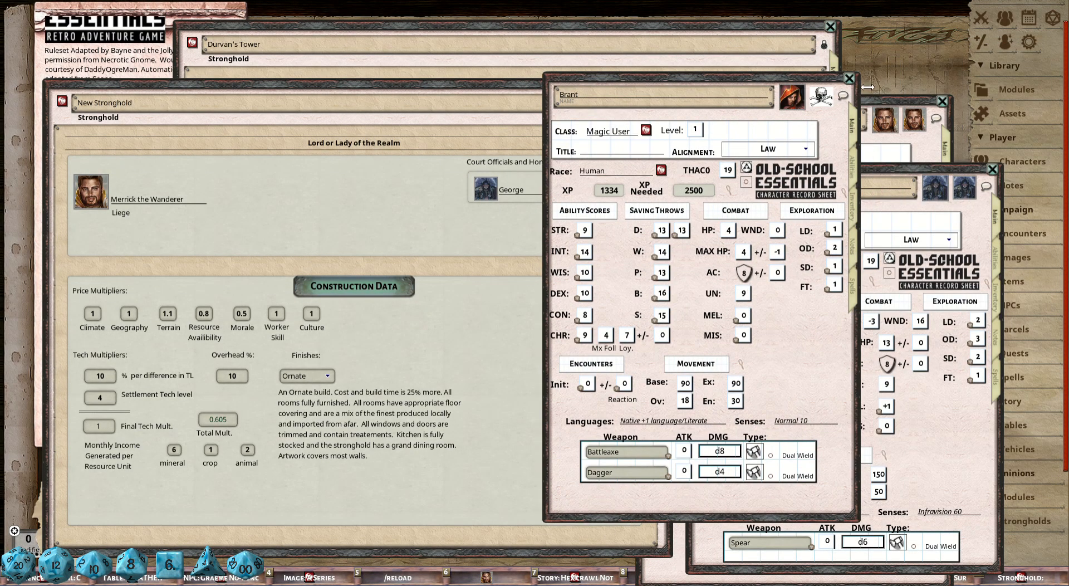
{"action": "left_click", "coordinate": [849, 79]}
- Check who New Stronghold is shared with in the Strongholds list, and turn off public sharing for the other strongholds
{"action": "left_click", "coordinate": [1032, 521]}
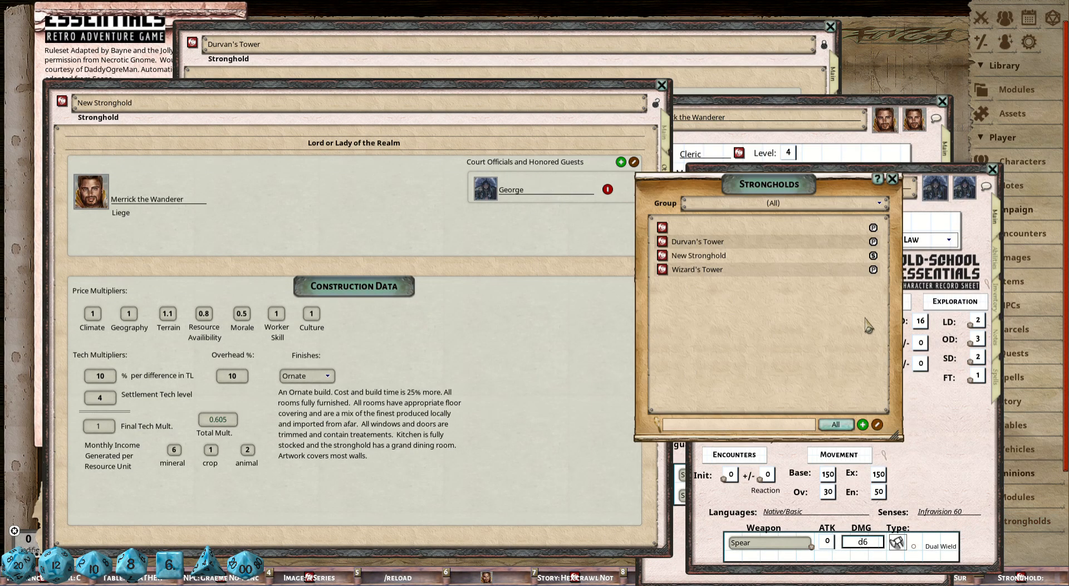
{"action": "mouse_move", "coordinate": [878, 256]}
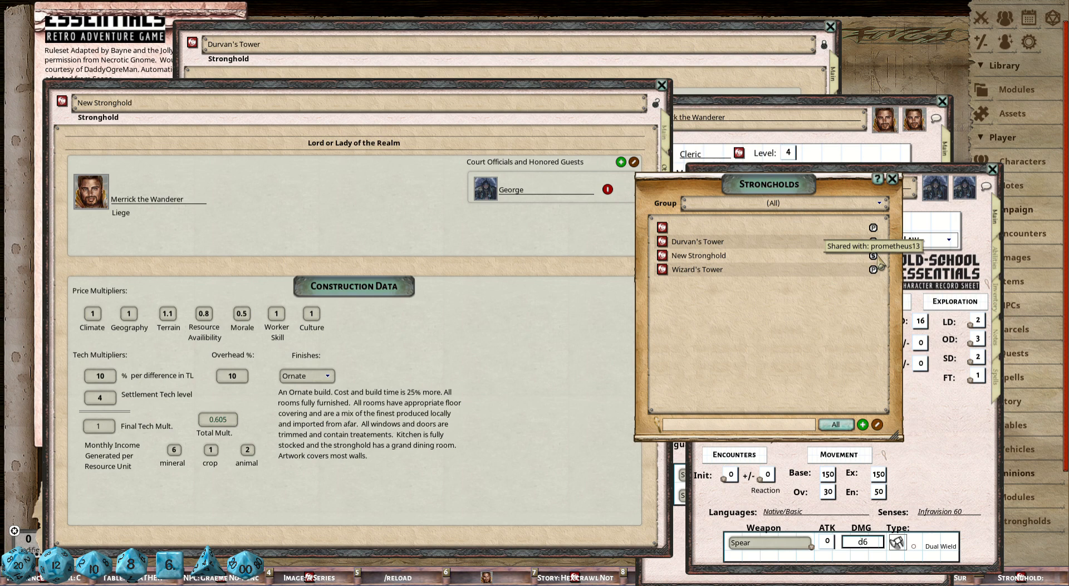
{"action": "left_click", "coordinate": [874, 270]}
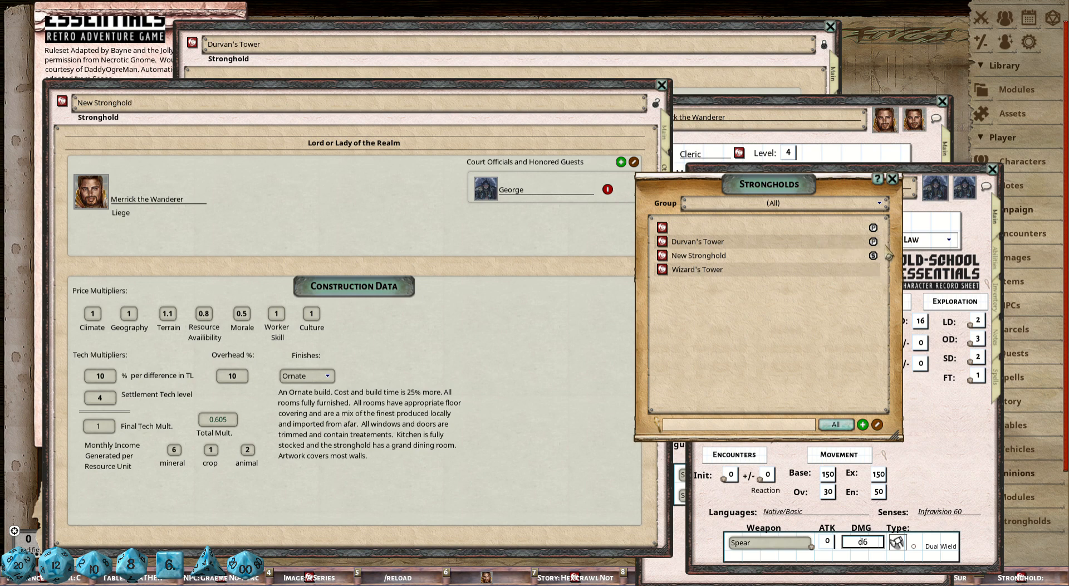
{"action": "left_click", "coordinate": [874, 228]}
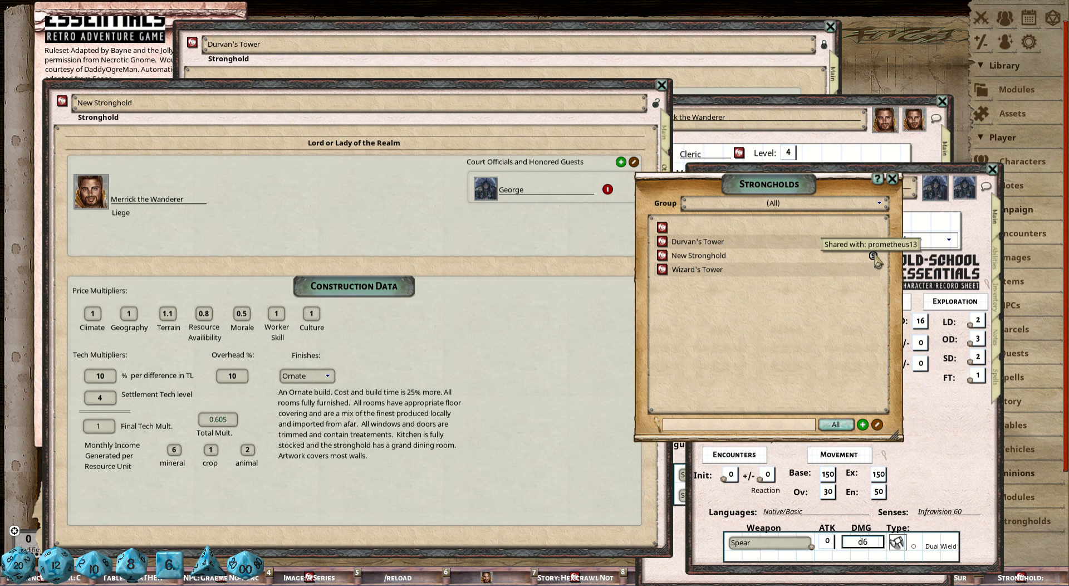
{"action": "right_click", "coordinate": [832, 268]}
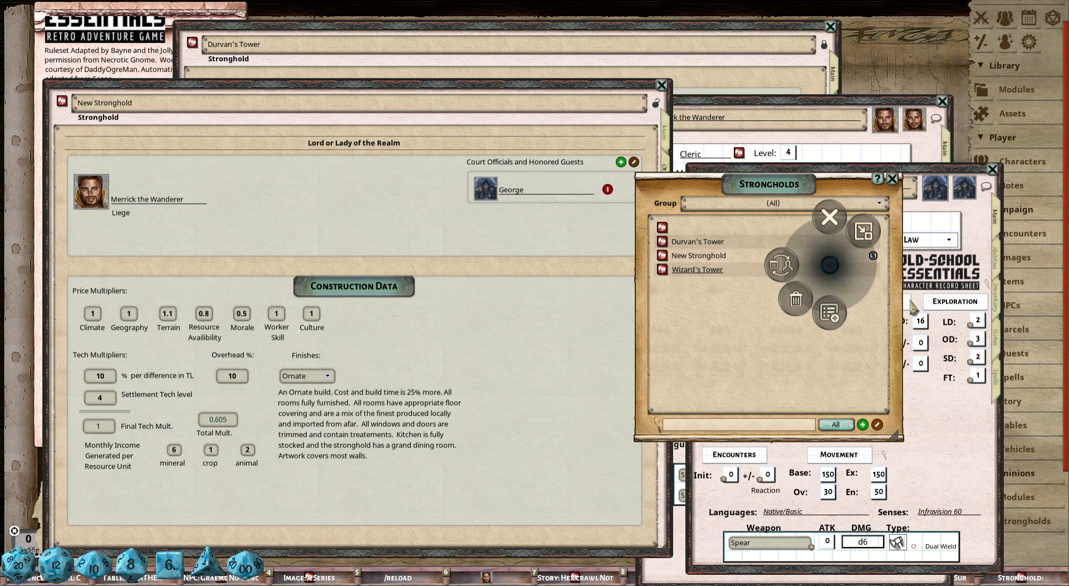
{"action": "left_click", "coordinate": [910, 300]}
{"action": "mouse_move", "coordinate": [875, 258]}
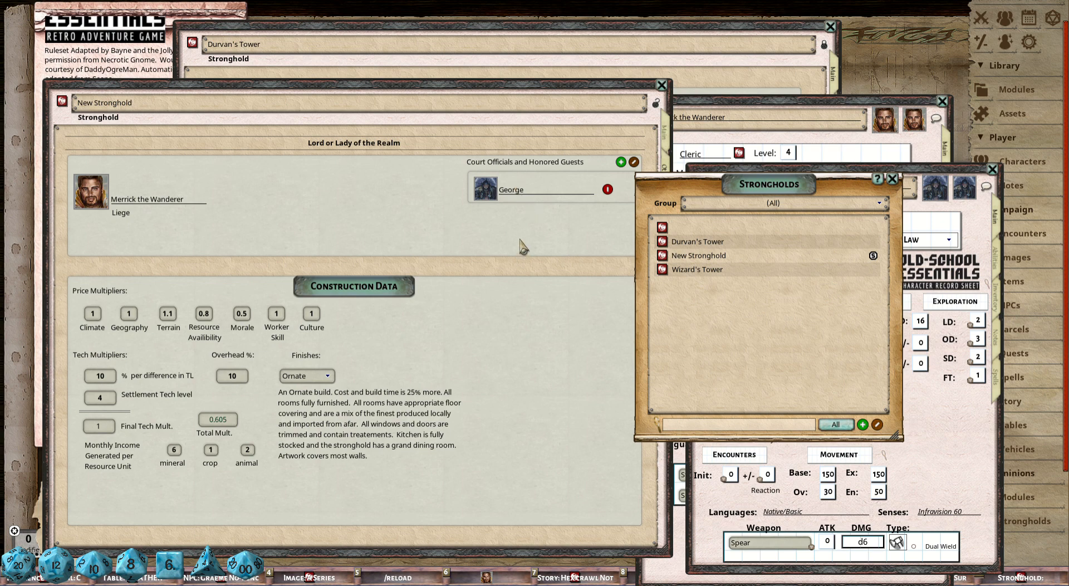
- Display the Stronghold Vault alongside George's inventory and close the Strongholds list
{"action": "left_click", "coordinate": [596, 237]}
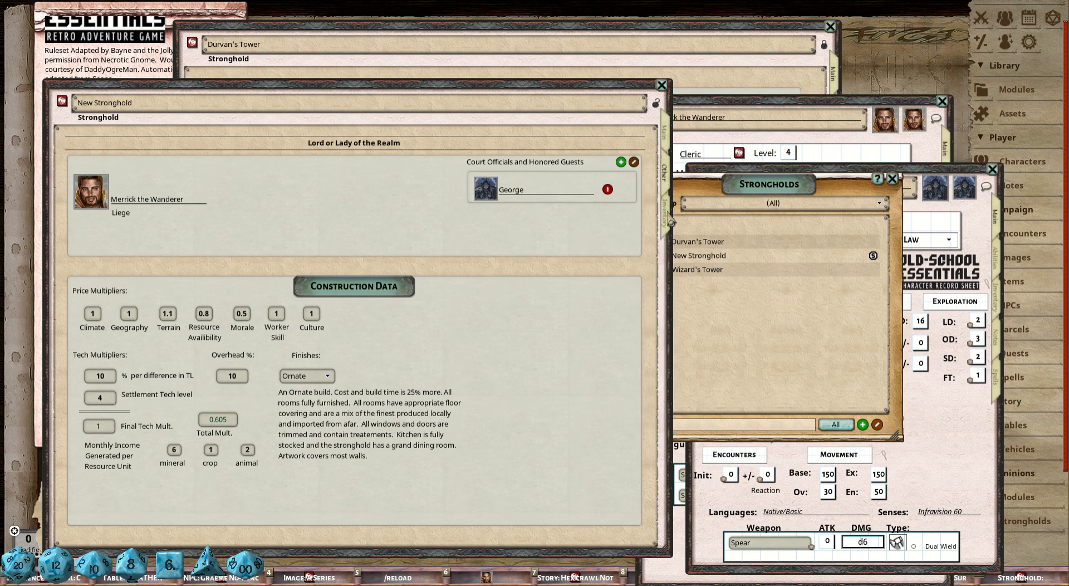
{"action": "left_click", "coordinate": [670, 219]}
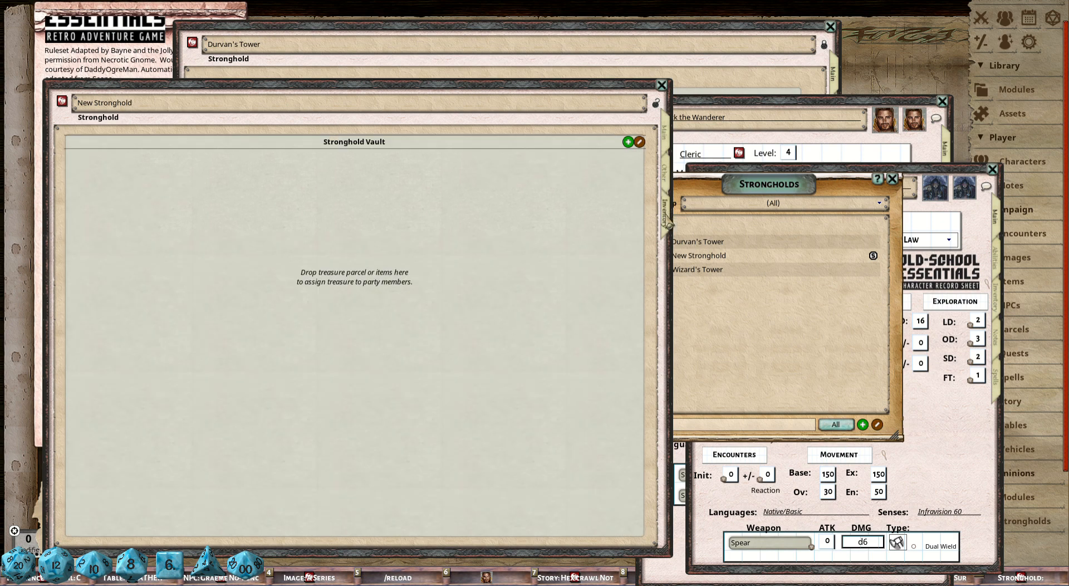
{"action": "left_click", "coordinate": [893, 179]}
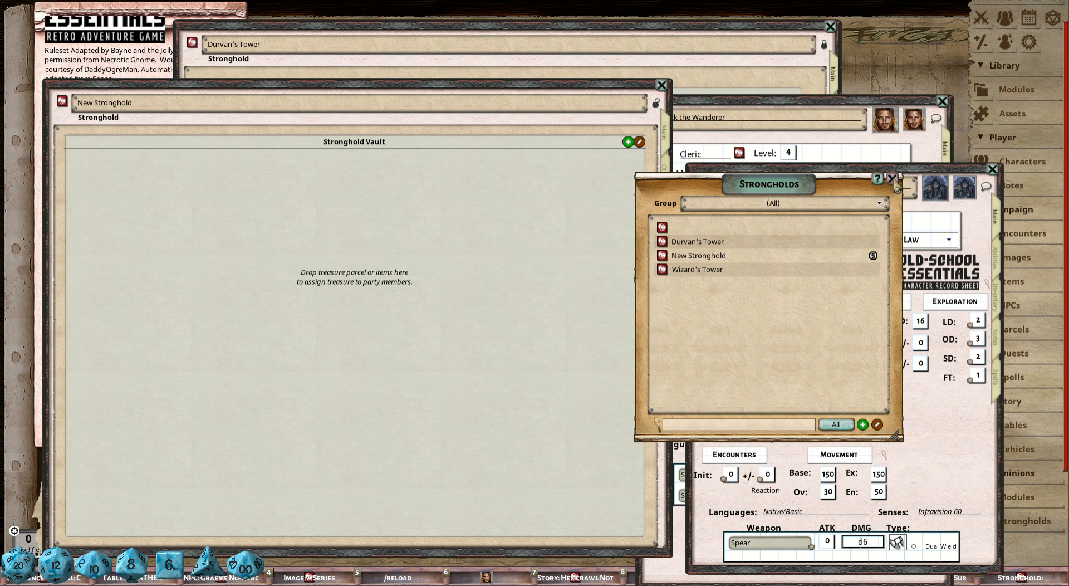
{"action": "left_click", "coordinate": [892, 180]}
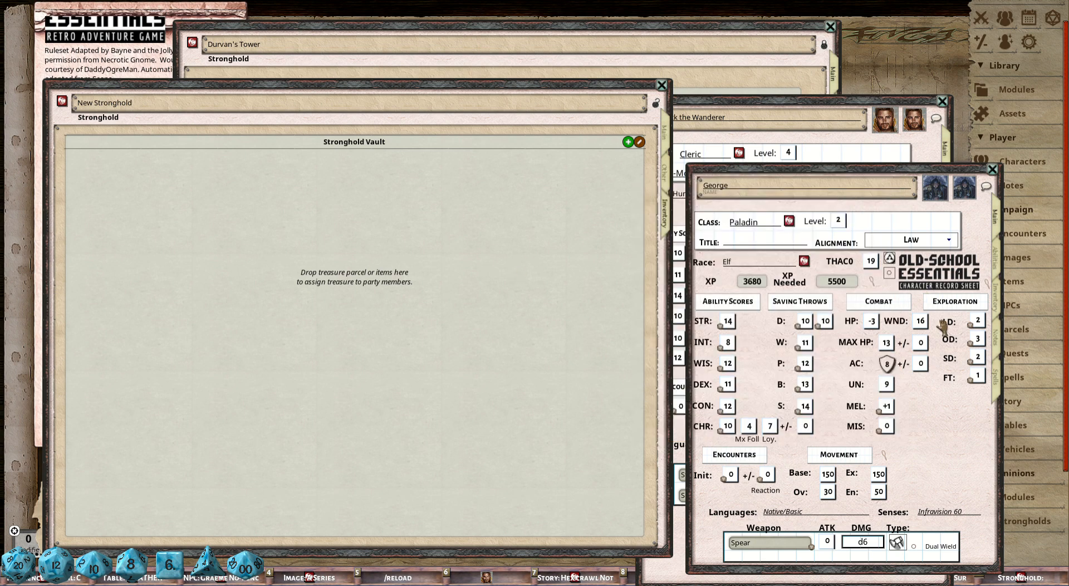
{"action": "left_click", "coordinate": [999, 305]}
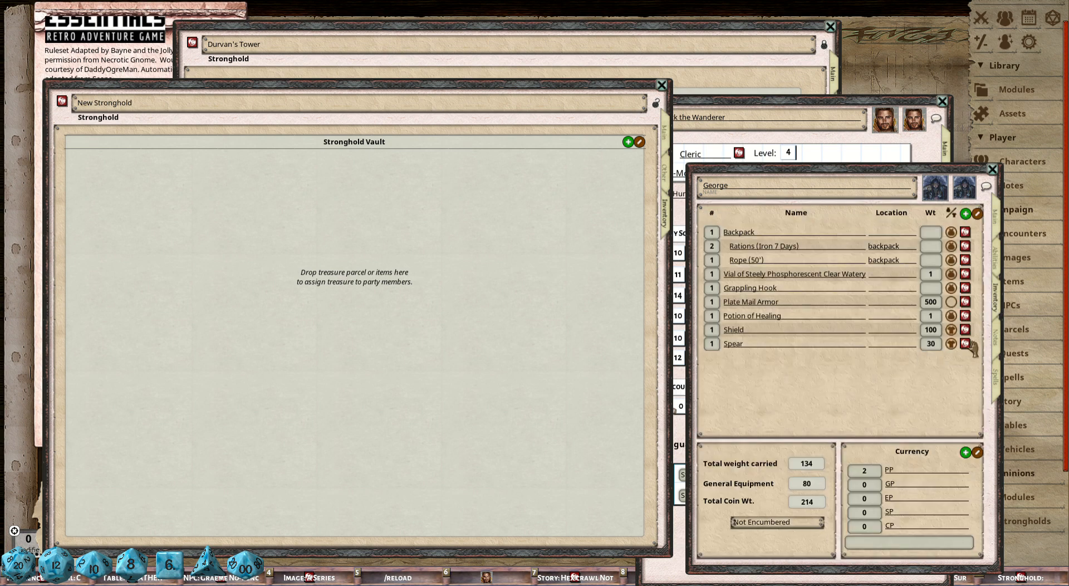
- Transfer the Spear from George's inventory to the Stronghold Vault and back to George
{"action": "left_click_drag", "start_coordinate": [965, 344], "coordinate": [345, 270]}
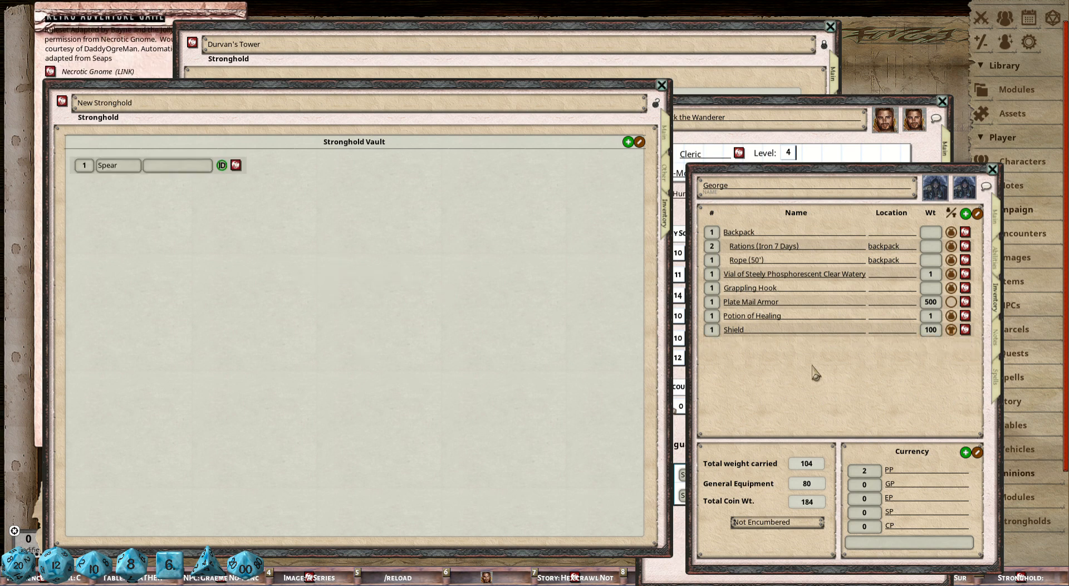
{"action": "left_click_drag", "start_coordinate": [237, 166], "coordinate": [761, 418]}
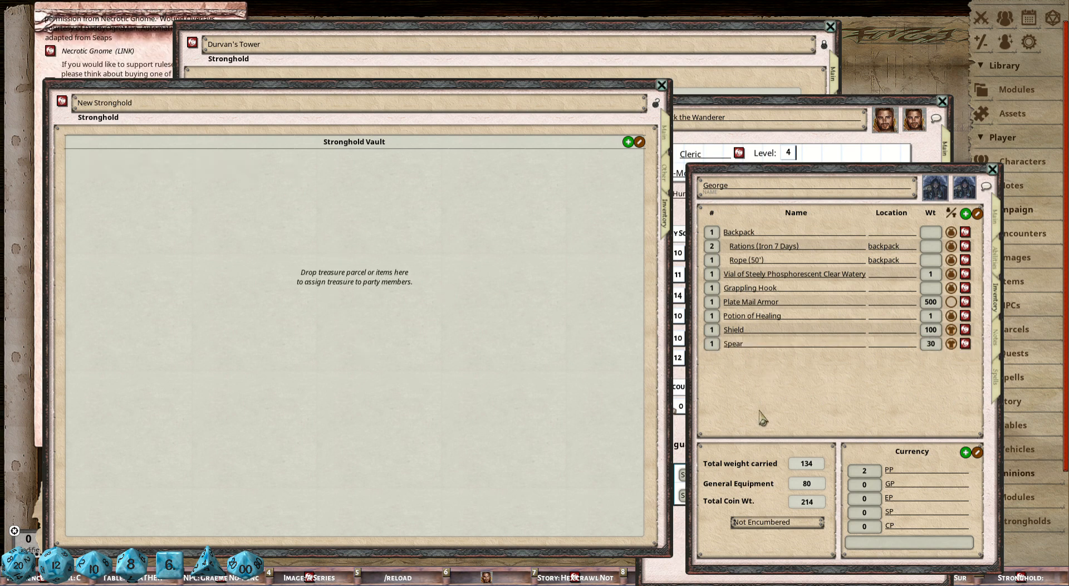
{"action": "left_click_drag", "start_coordinate": [493, 399], "coordinate": [680, 382]}
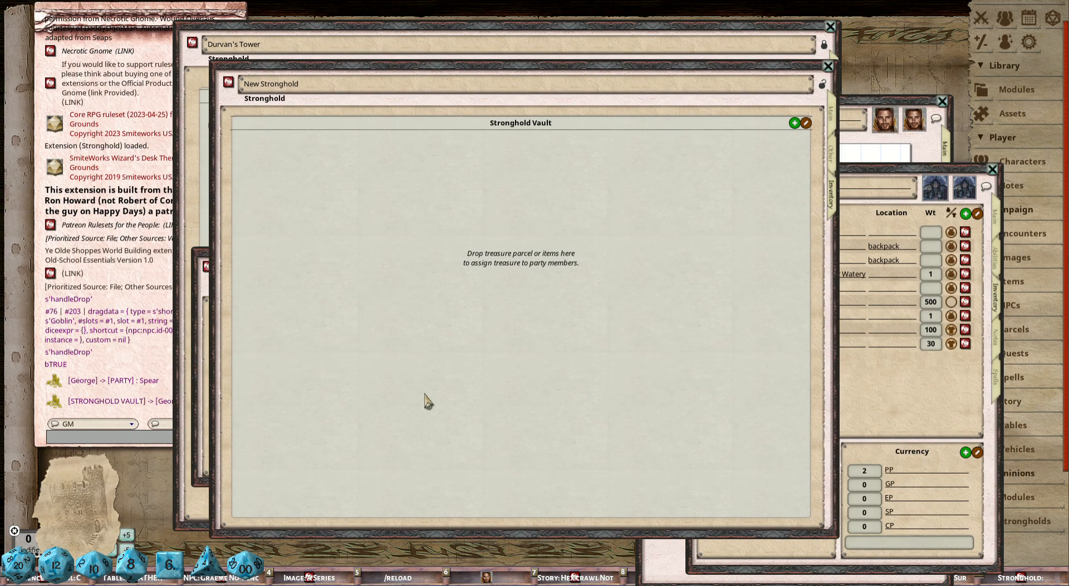
- Place the New Stronghold window beside George's inventory and transfer the Spear into the Stronghold Vault
{"action": "left_click_drag", "start_coordinate": [430, 397], "coordinate": [367, 393]}
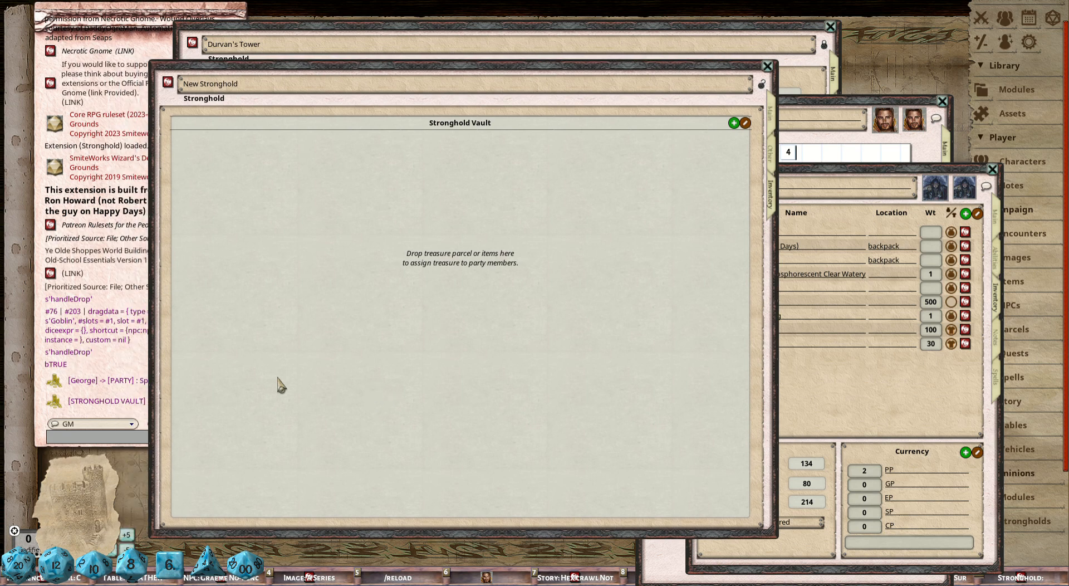
{"action": "left_click_drag", "start_coordinate": [279, 384], "coordinate": [186, 387]}
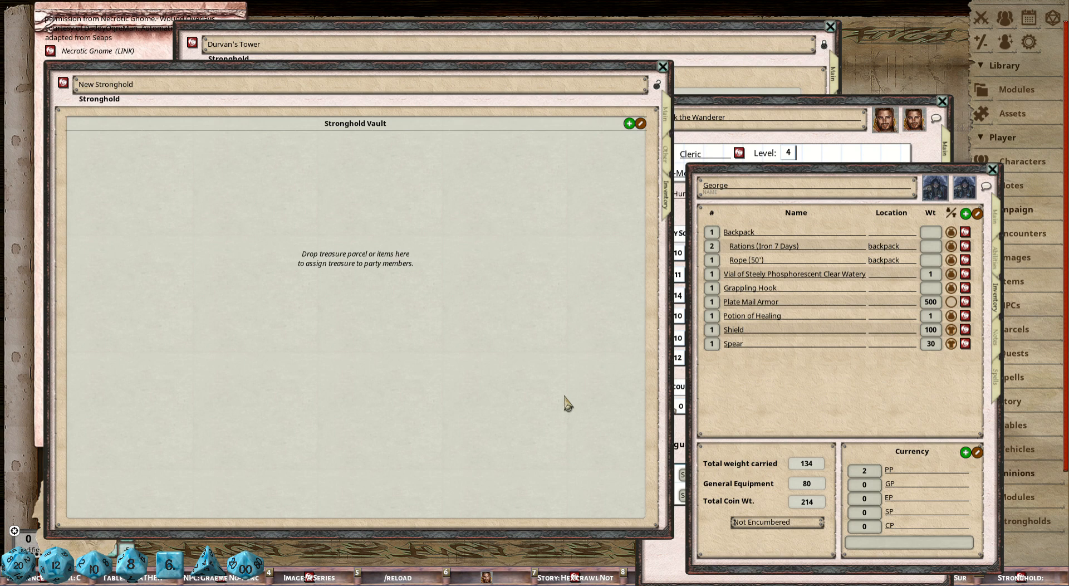
{"action": "left_click_drag", "start_coordinate": [565, 401], "coordinate": [848, 373]}
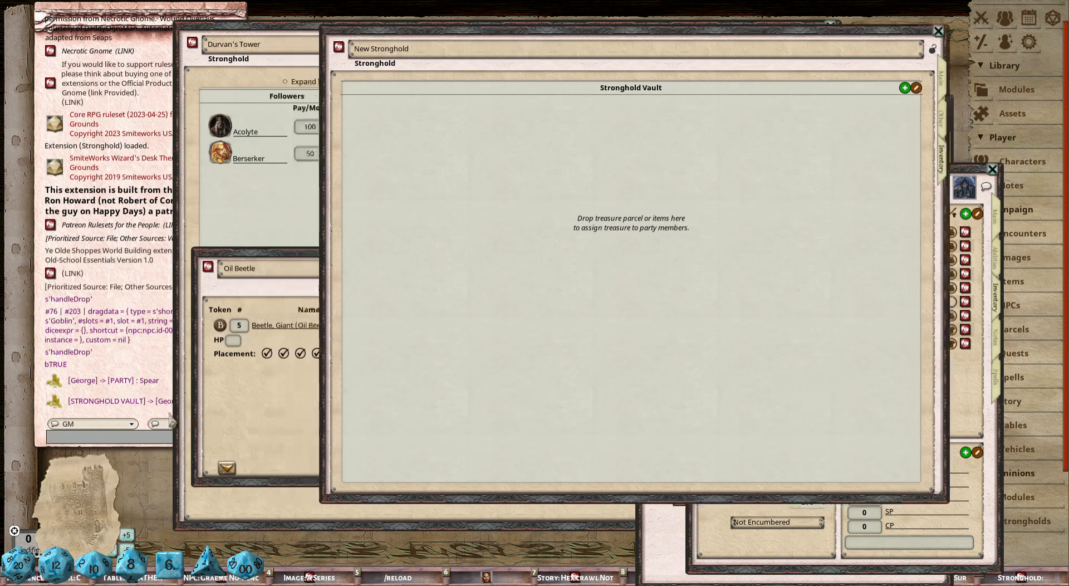
{"action": "left_click_drag", "start_coordinate": [566, 420], "coordinate": [263, 419]}
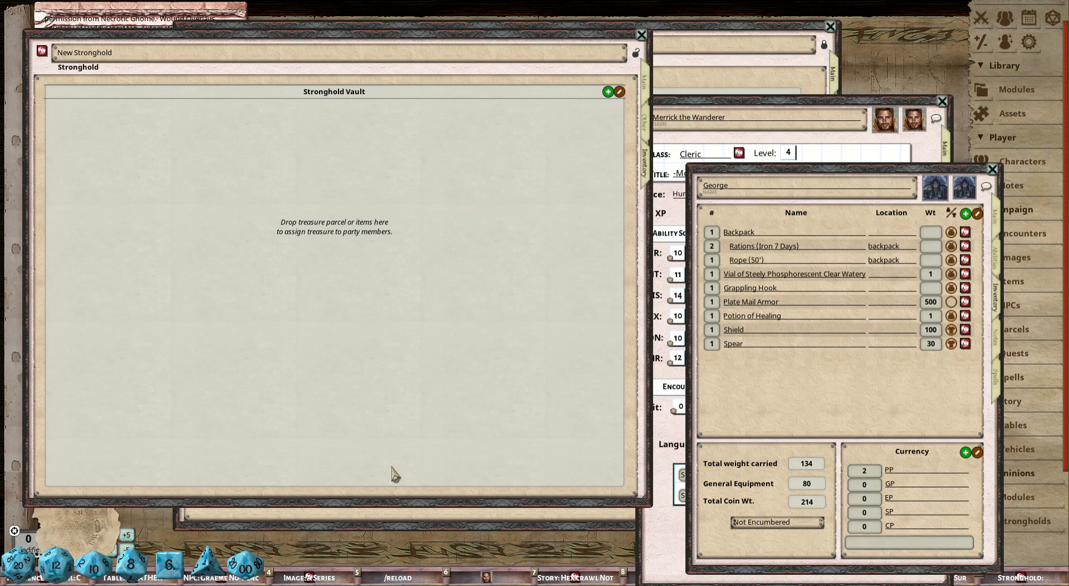
{"action": "left_click_drag", "start_coordinate": [405, 430], "coordinate": [436, 460]}
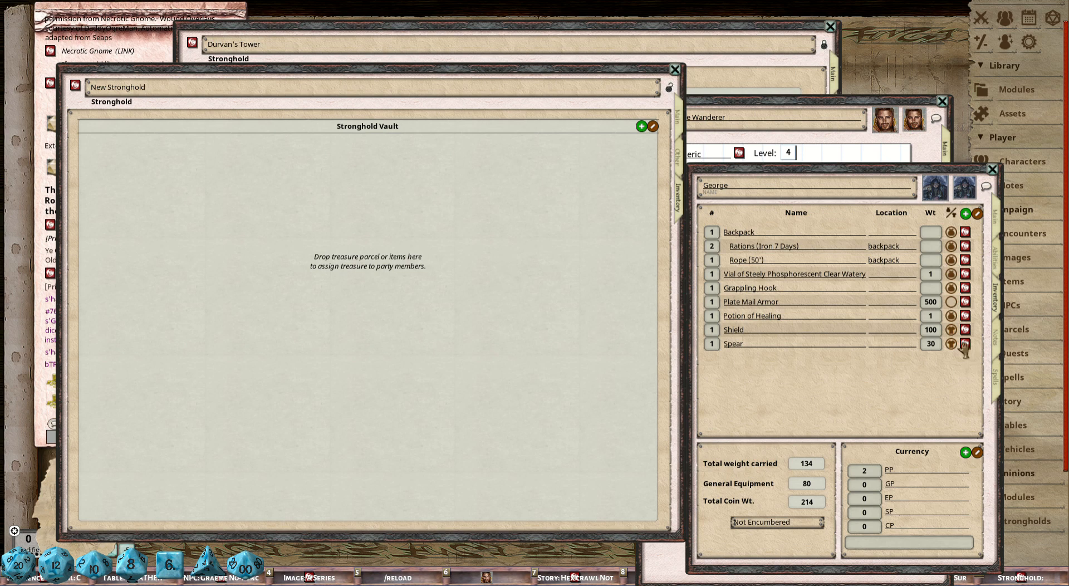
{"action": "left_click_drag", "start_coordinate": [964, 348], "coordinate": [363, 230]}
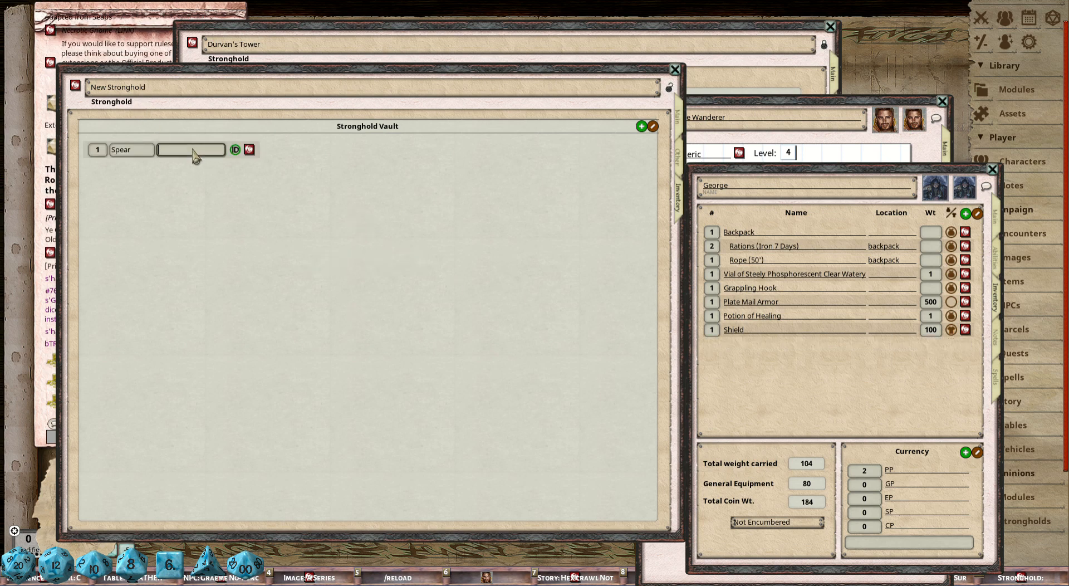
- Inspect the Spear's item record from the Stronghold Vault, and close both the record and George's sheet
{"action": "left_click", "coordinate": [249, 149]}
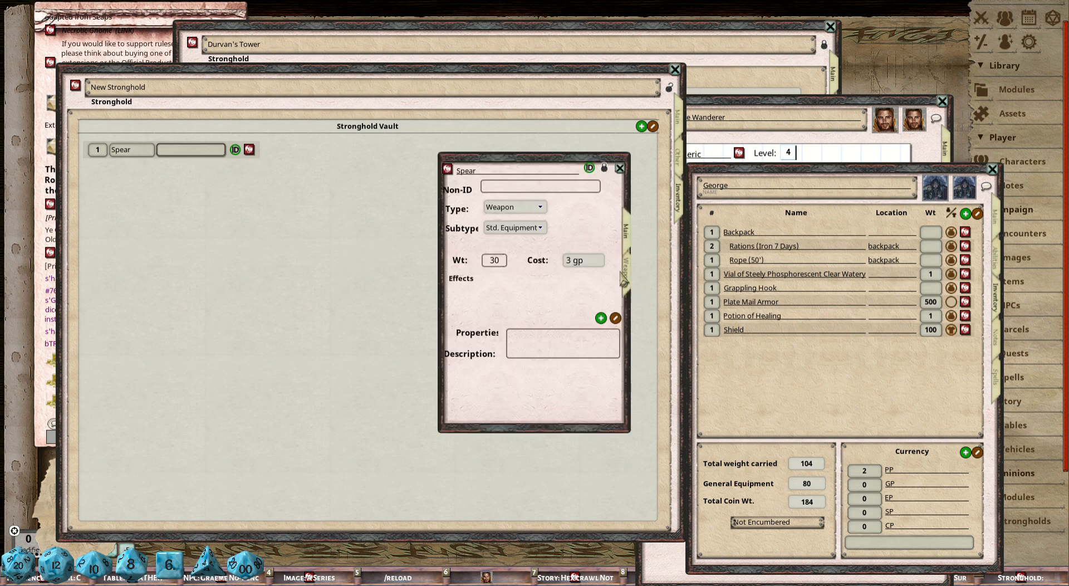
{"action": "left_click", "coordinate": [620, 168]}
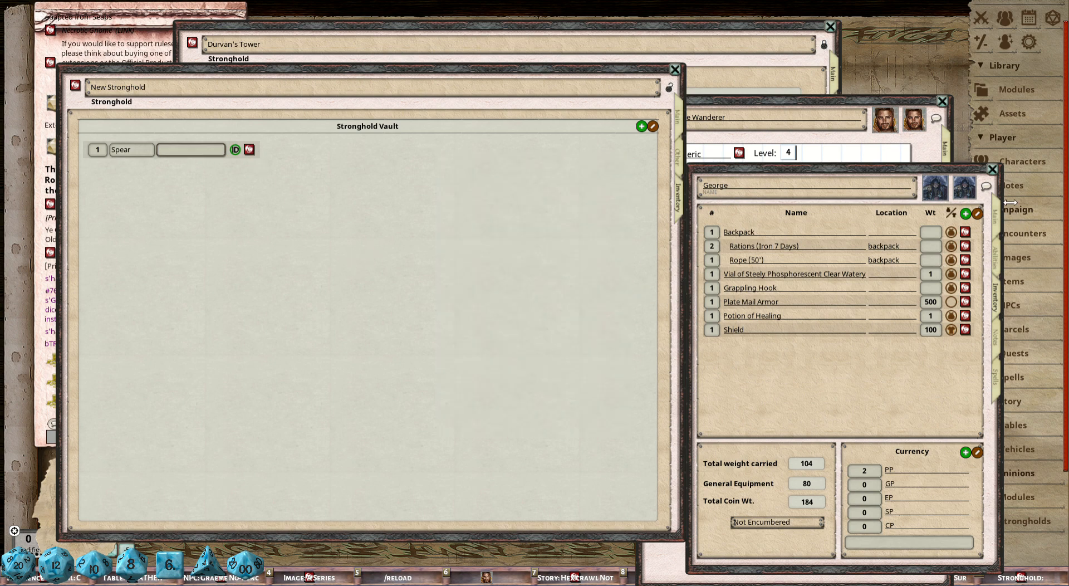
{"action": "left_click", "coordinate": [992, 168]}
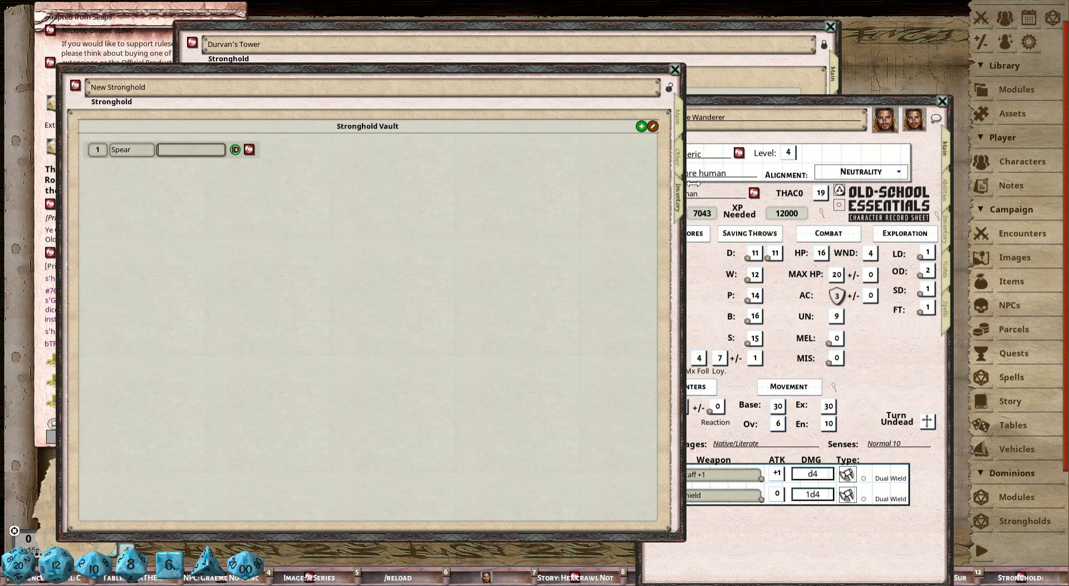
- Return to New Stronghold's main page, enlarge its window, and zoom the map out to show the whole walled area
{"action": "left_click", "coordinate": [678, 158]}
{"action": "left_click", "coordinate": [679, 120]}
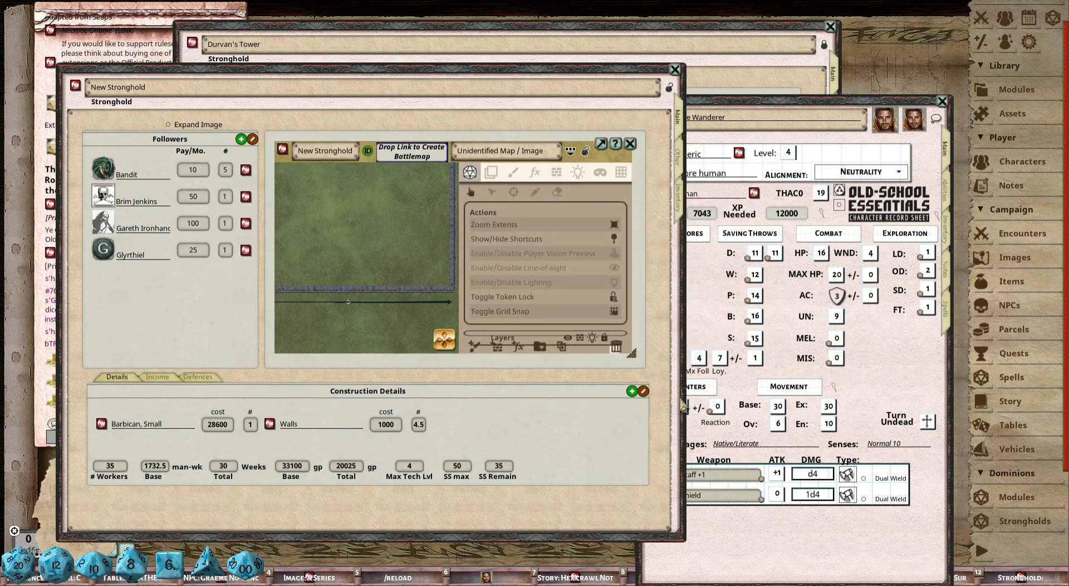
{"action": "left_click_drag", "start_coordinate": [667, 369], "coordinate": [709, 315]}
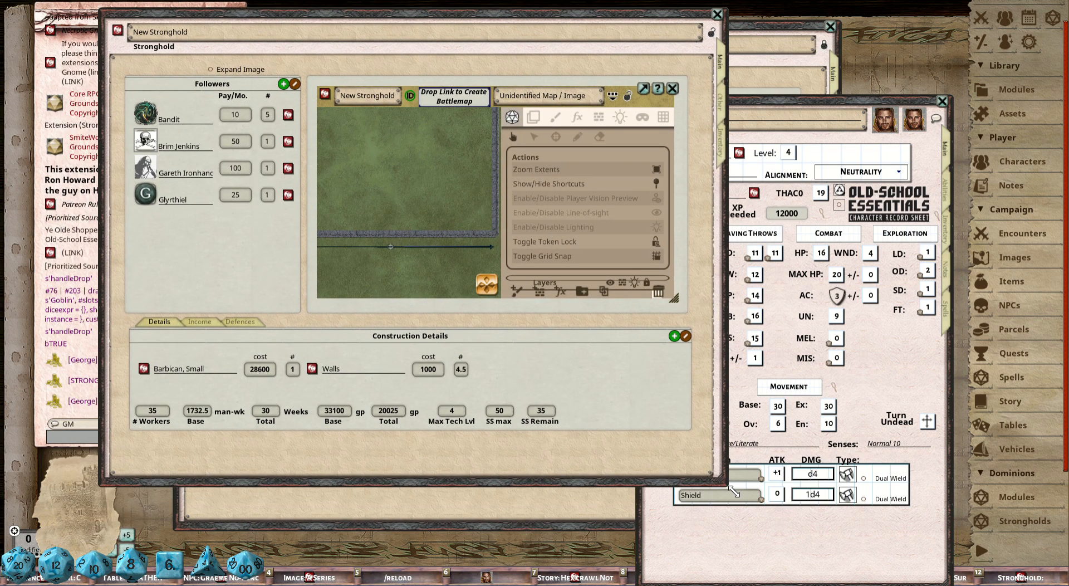
{"action": "left_click_drag", "start_coordinate": [734, 492], "coordinate": [975, 554]}
{"action": "scroll", "coordinate": [621, 271], "scroll_direction": "up", "scroll_amount": 2}
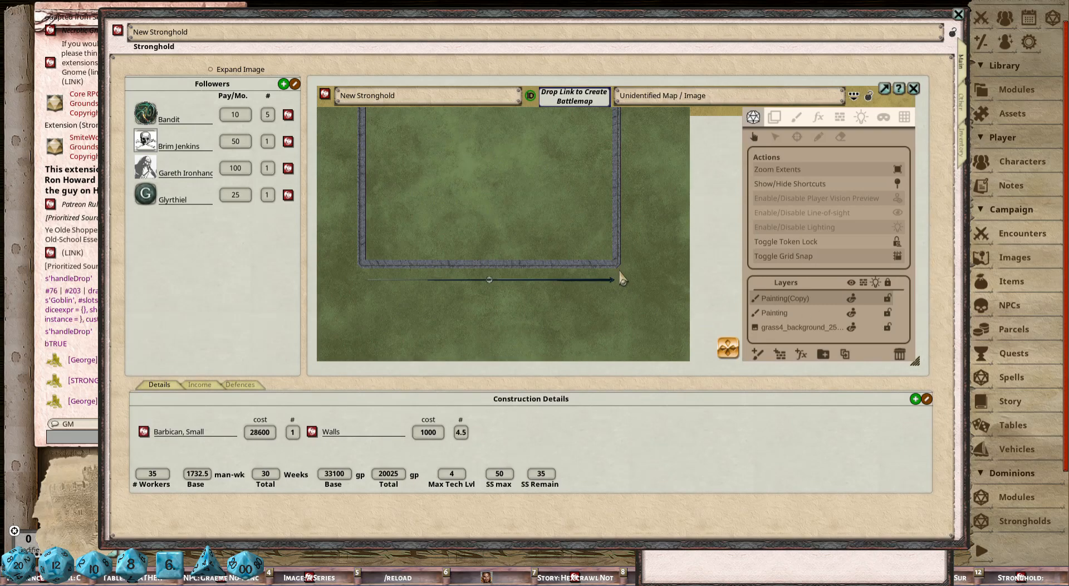
{"action": "scroll", "coordinate": [620, 278], "scroll_direction": "down", "scroll_amount": 3}
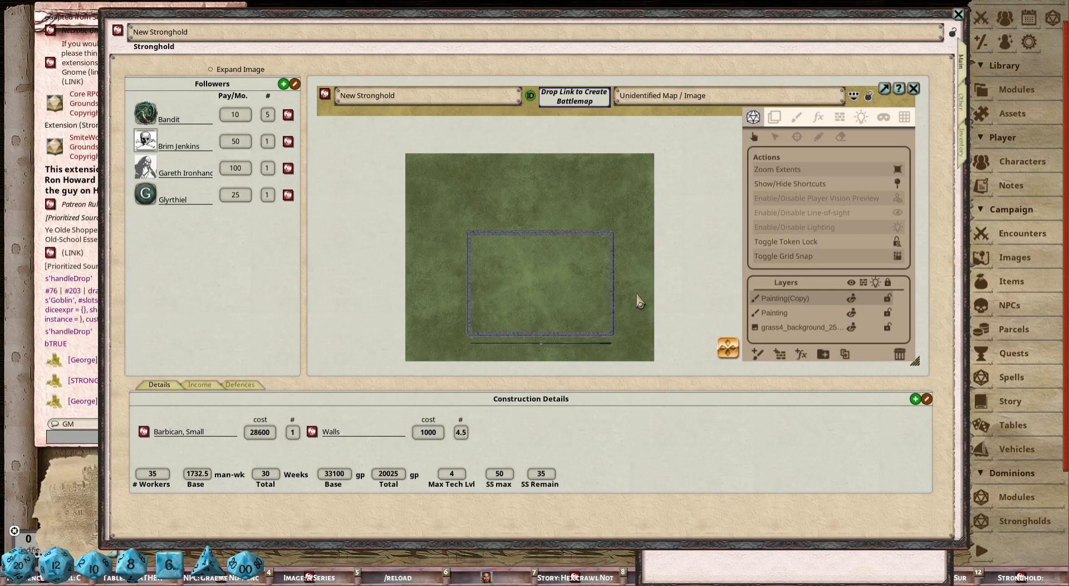
{"action": "scroll", "coordinate": [622, 274], "scroll_direction": "down", "scroll_amount": 2}
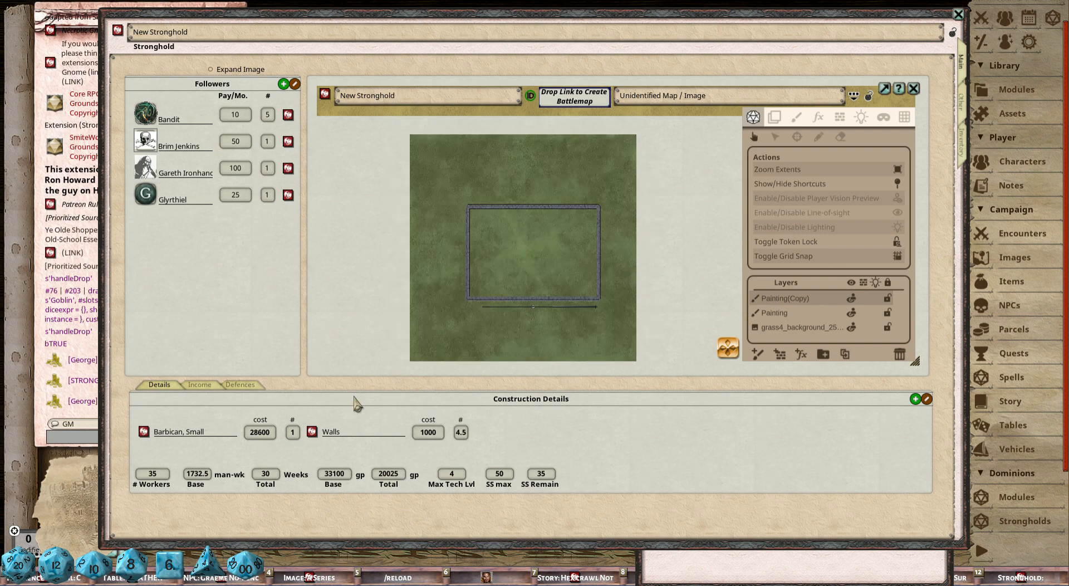
- Review New Stronghold's defences and dominion income, and return to its construction details
{"action": "left_click", "coordinate": [238, 386]}
{"action": "left_click", "coordinate": [195, 387]}
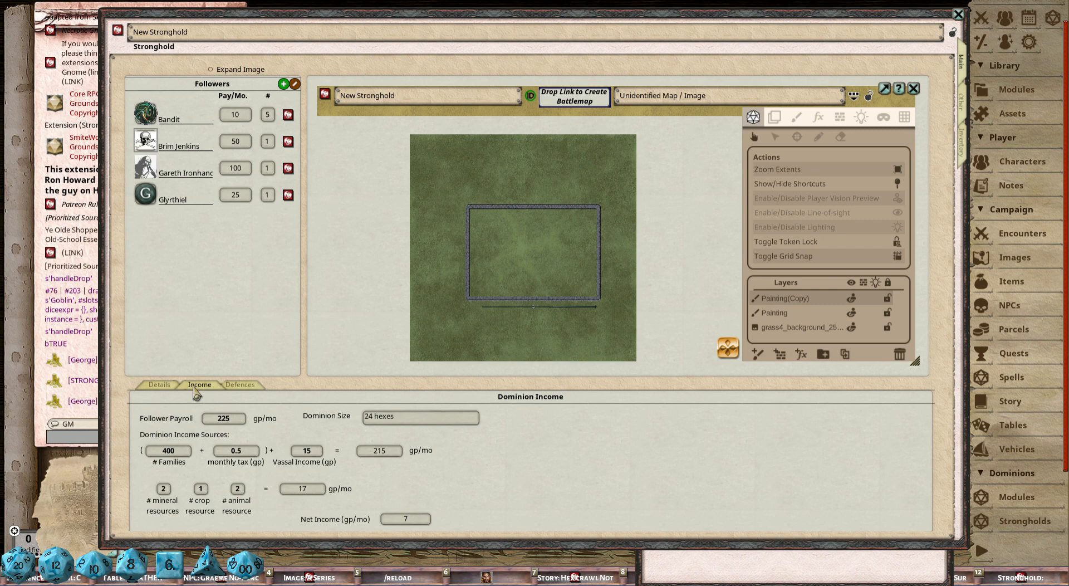
{"action": "left_click", "coordinate": [160, 386]}
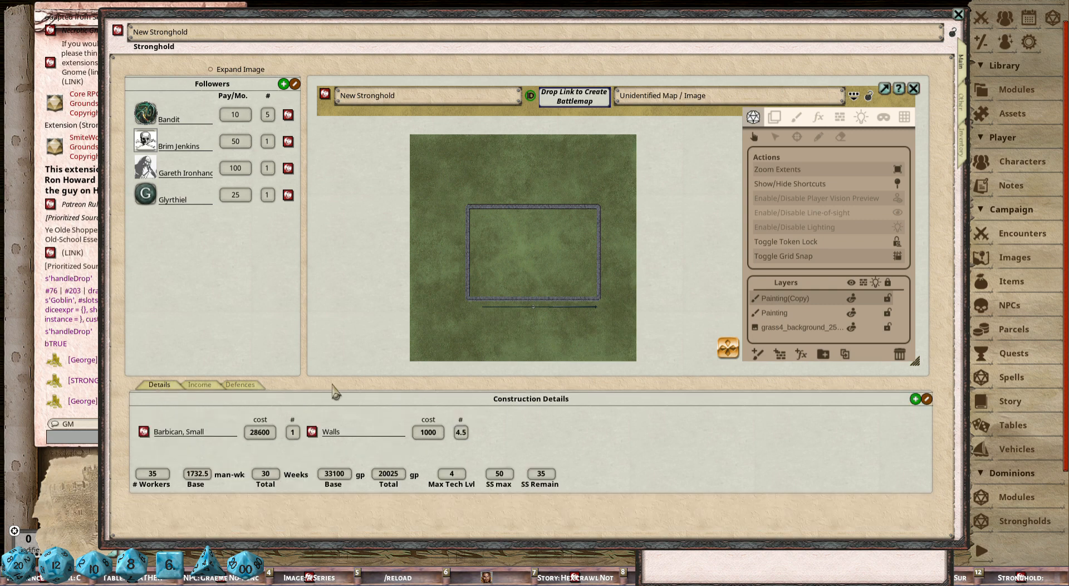